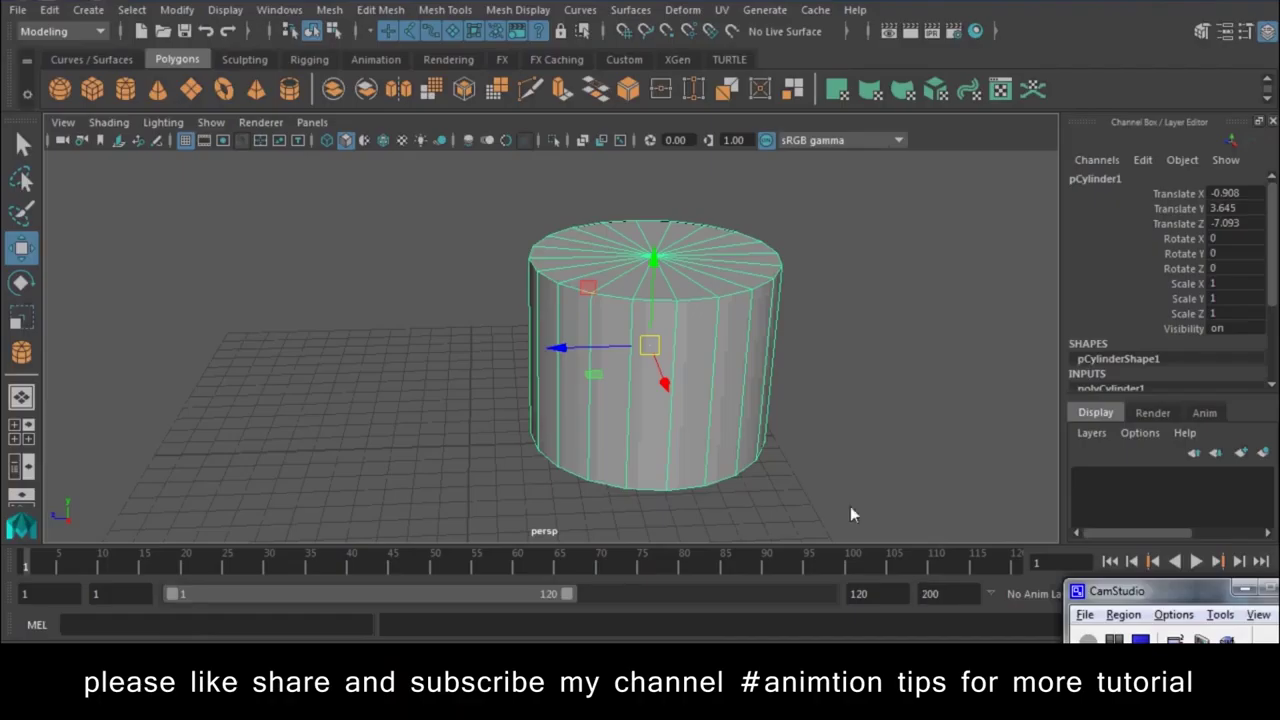
Deselect the polygon cylinder by clicking empty viewport space
click(908, 374)
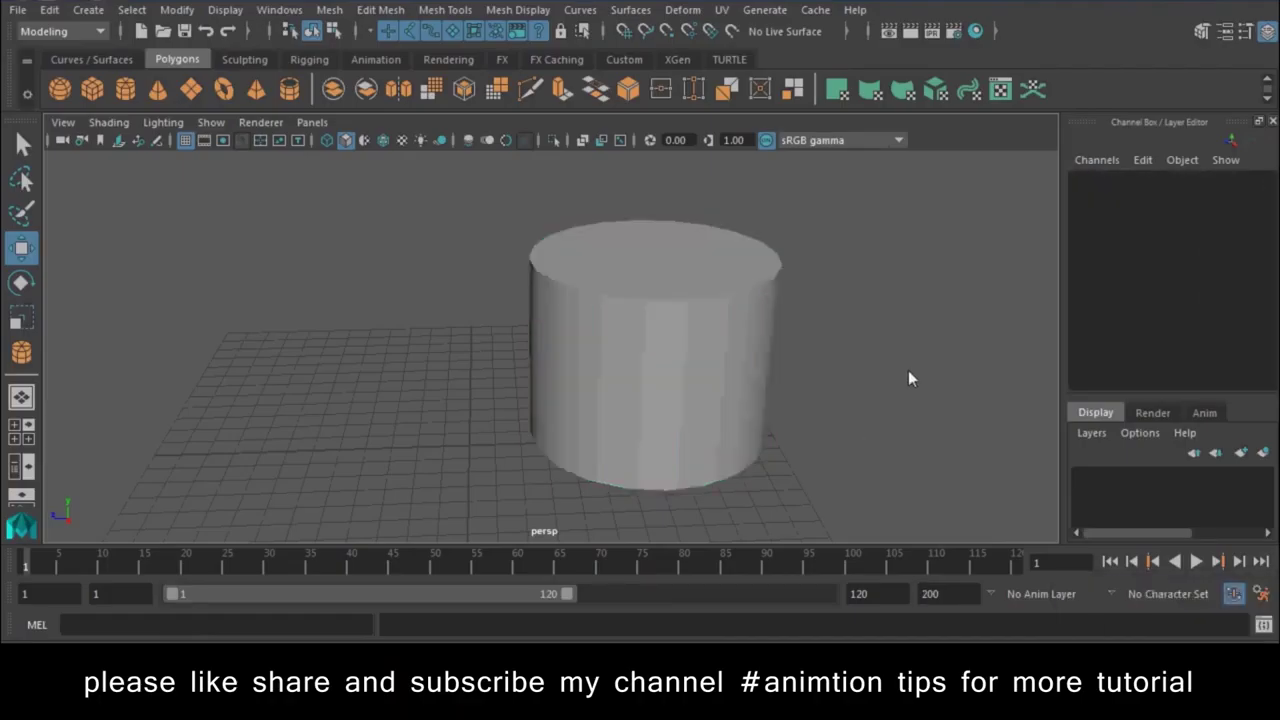
Select the cylinder's top face and extrude it
mouse_move(659, 377)
alt+mouse_down()
mouse_move(744, 383)
mouse_move(680, 358)
mouse_move(678, 416)
mouse_move(645, 315)
alt+mouse_up()
right_drag(632, 240, 630, 165)
alt+drag(738, 362, 816, 264)
click(741, 381)
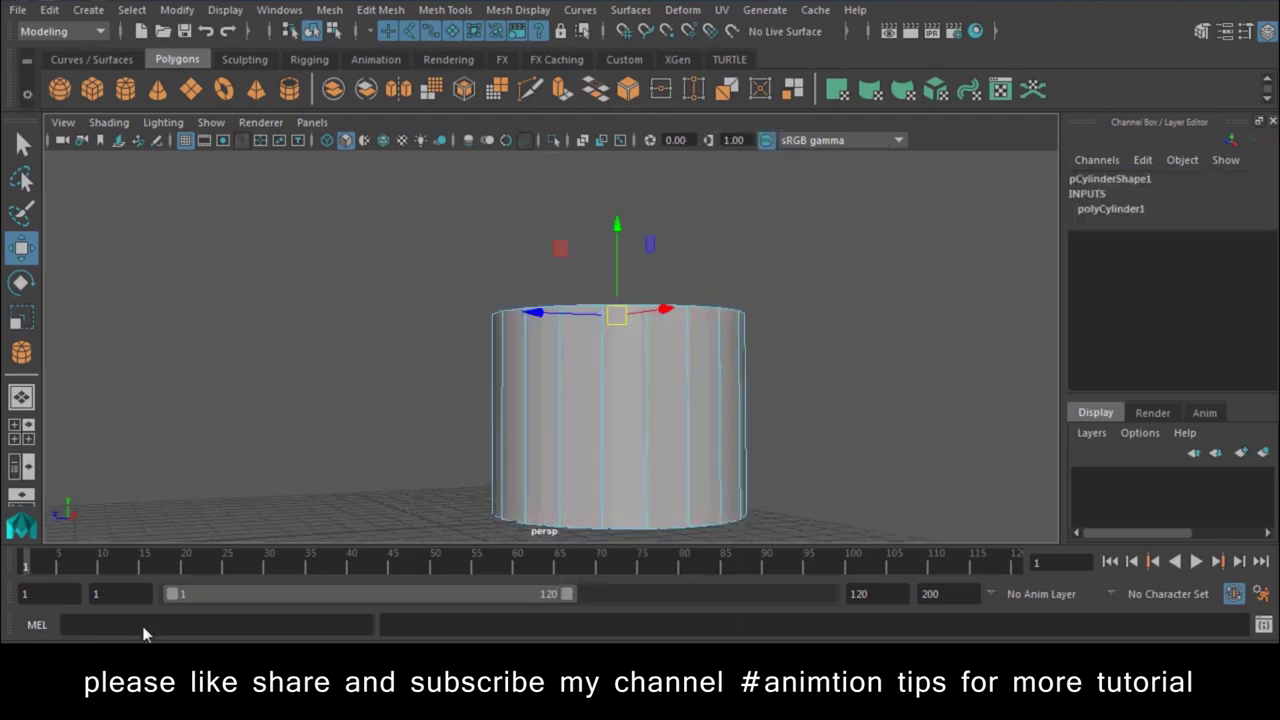
alt+drag(620, 330, 562, 345)
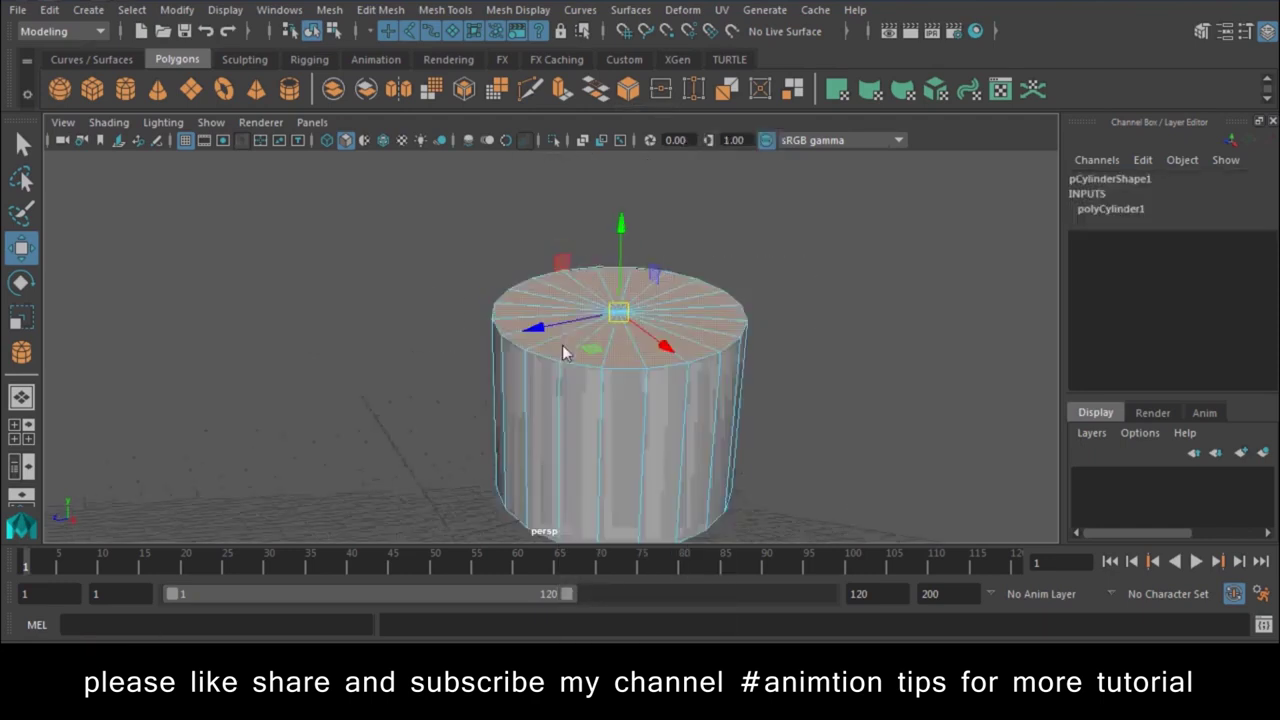
click(563, 92)
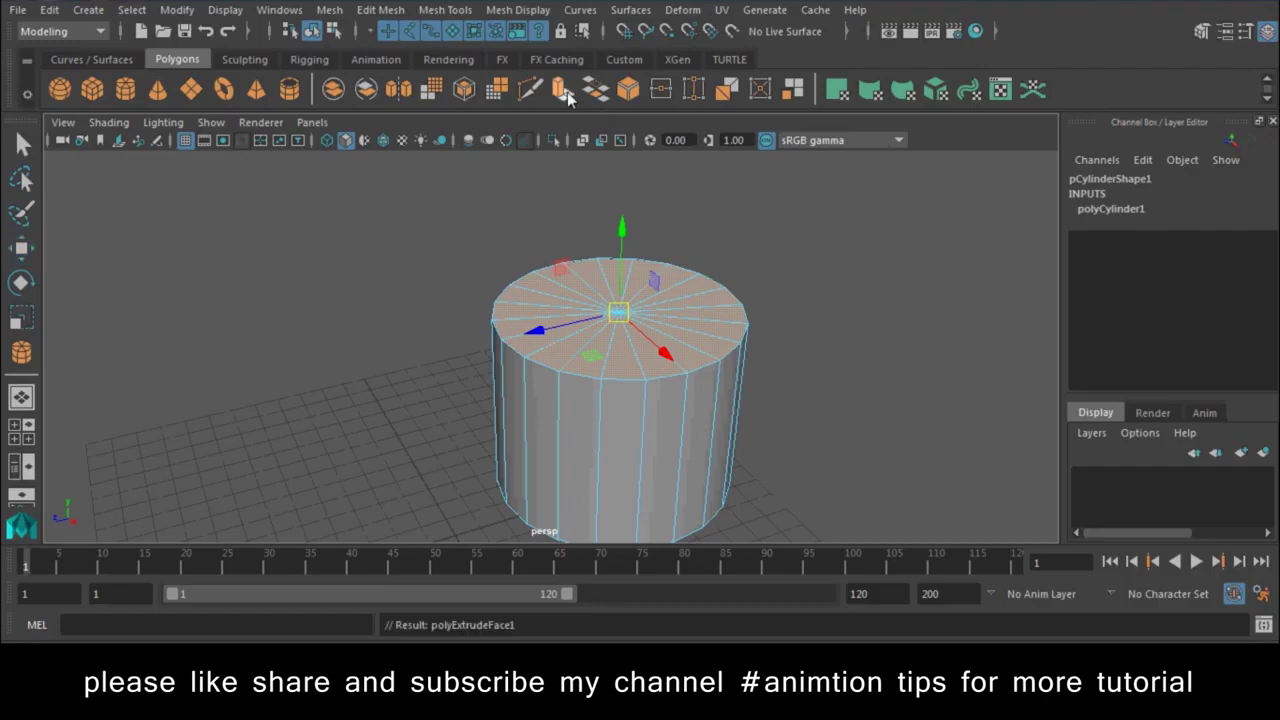
Inset the top face and extrude it down into the cylinder, then reselect the cup
click(680, 335)
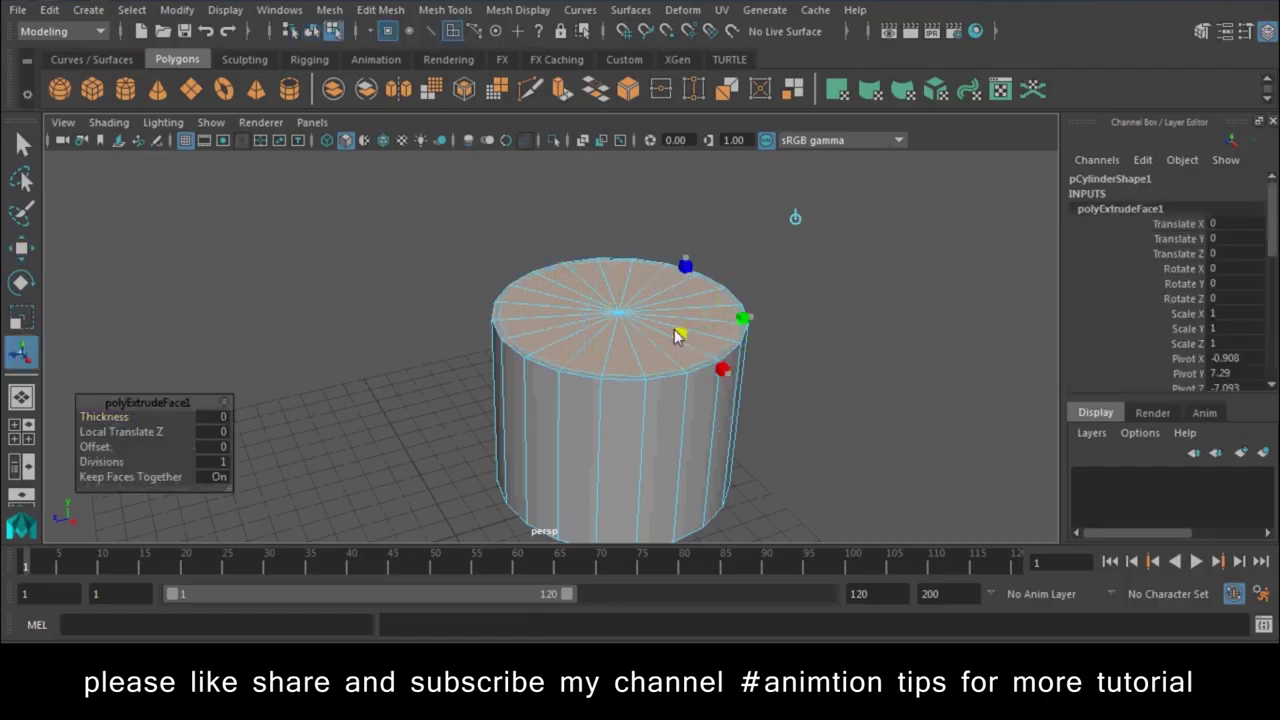
key(ctrl+e)
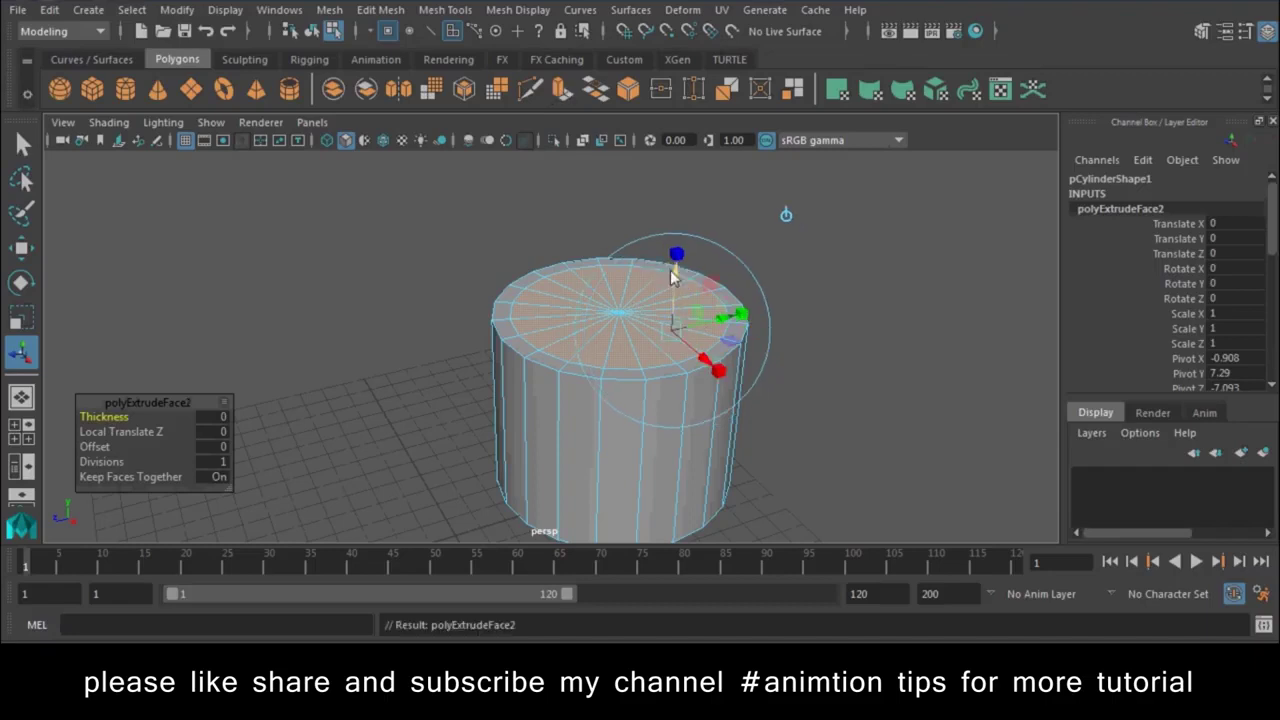
drag(684, 262, 673, 397)
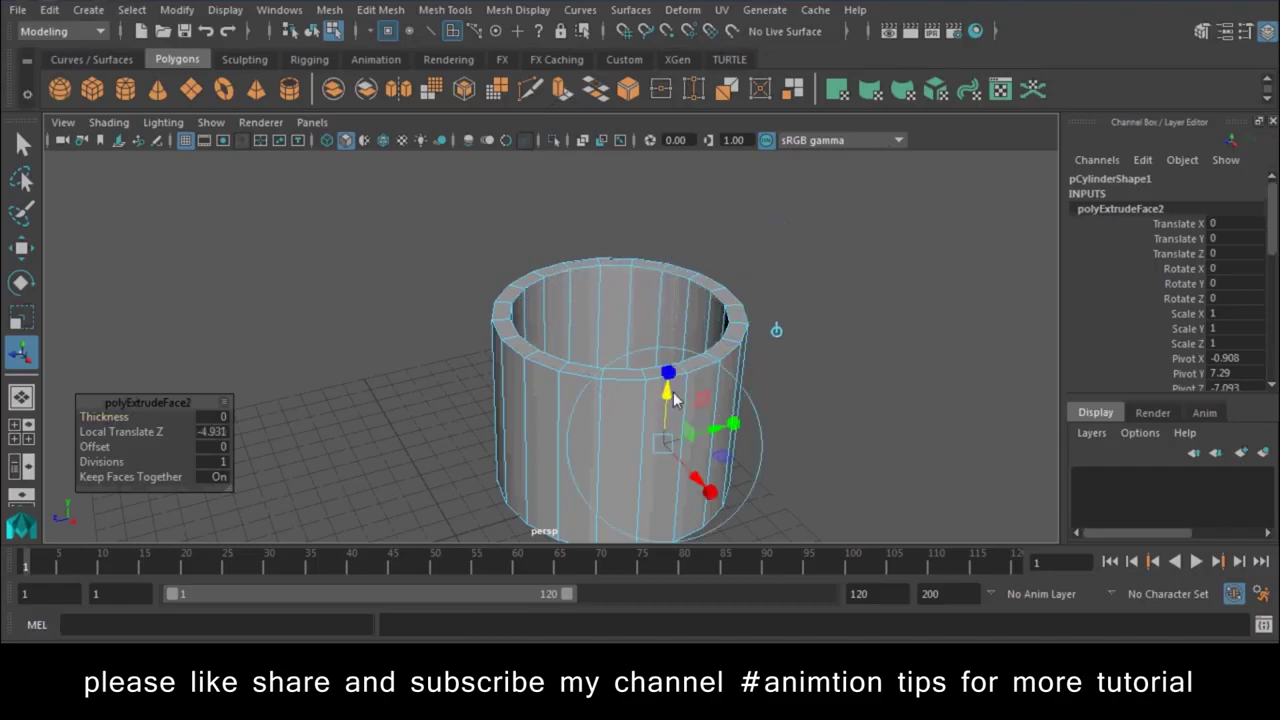
key(w)
click(690, 318)
right_drag(686, 215, 800, 144)
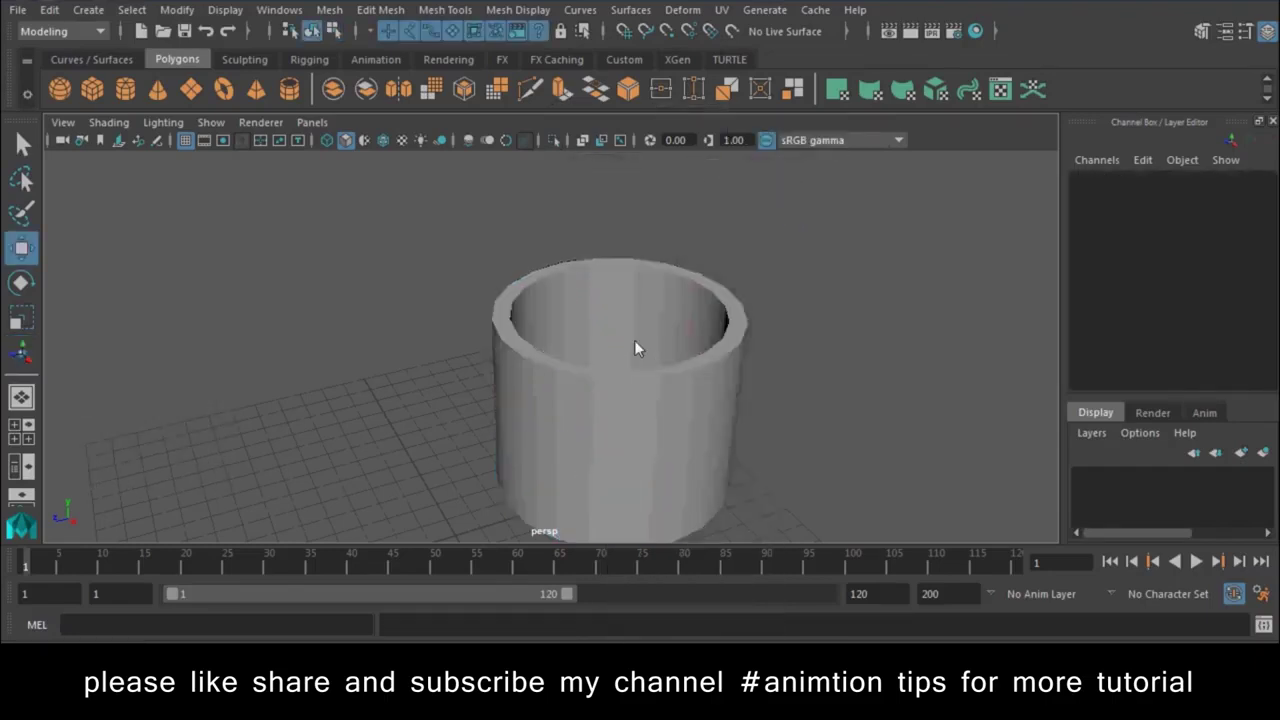
click(634, 340)
Insert two edge loops around the cup's wall
alt+drag(555, 379, 734, 245)
right_drag(734, 245, 642, 144)
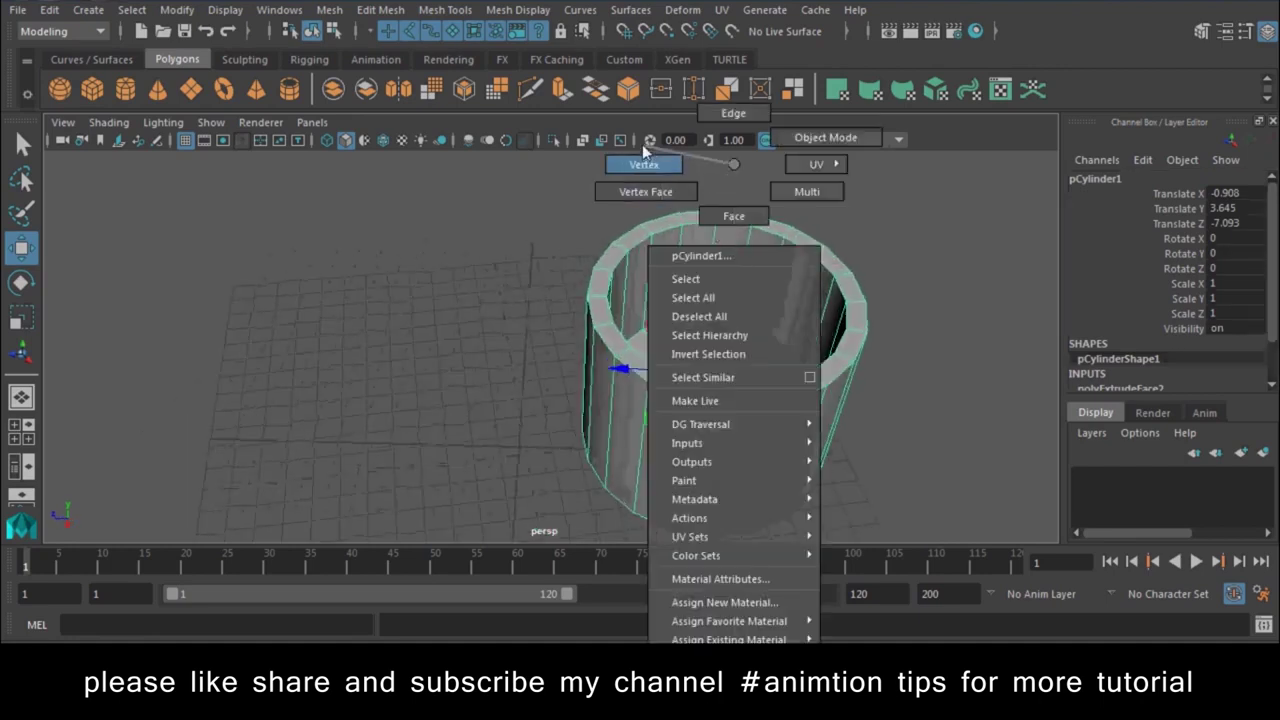
click(468, 14)
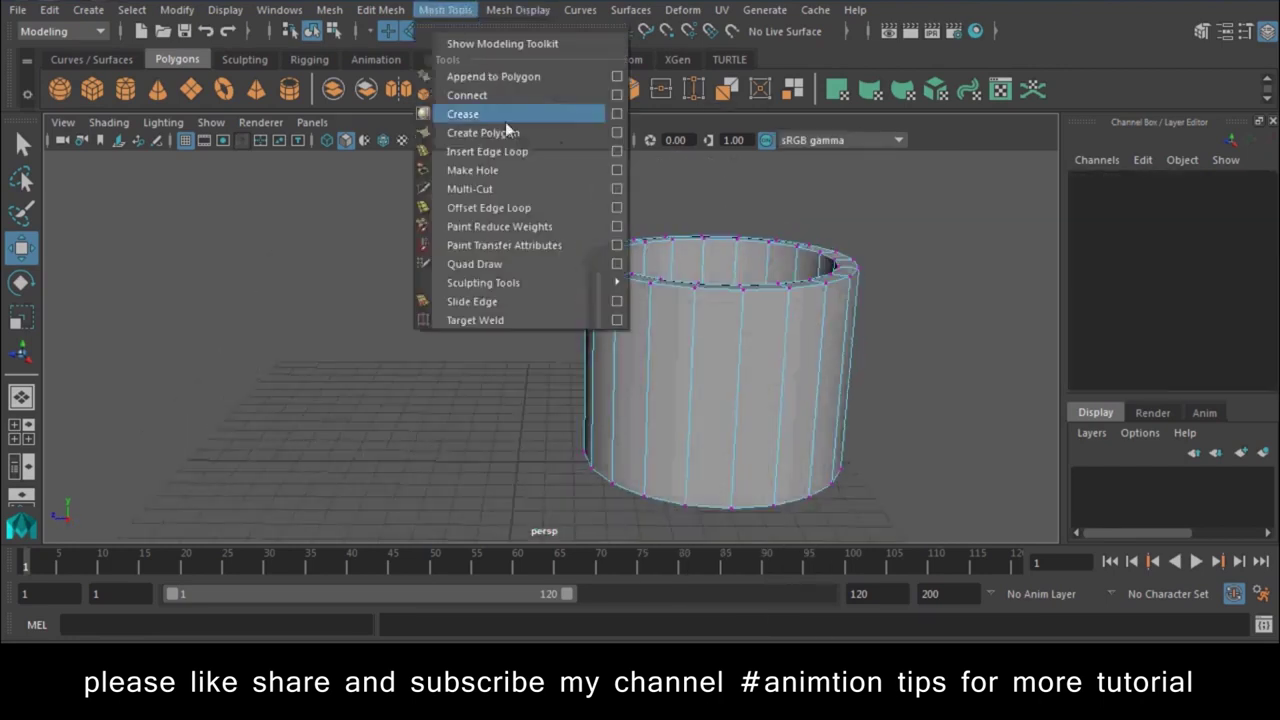
click(508, 149)
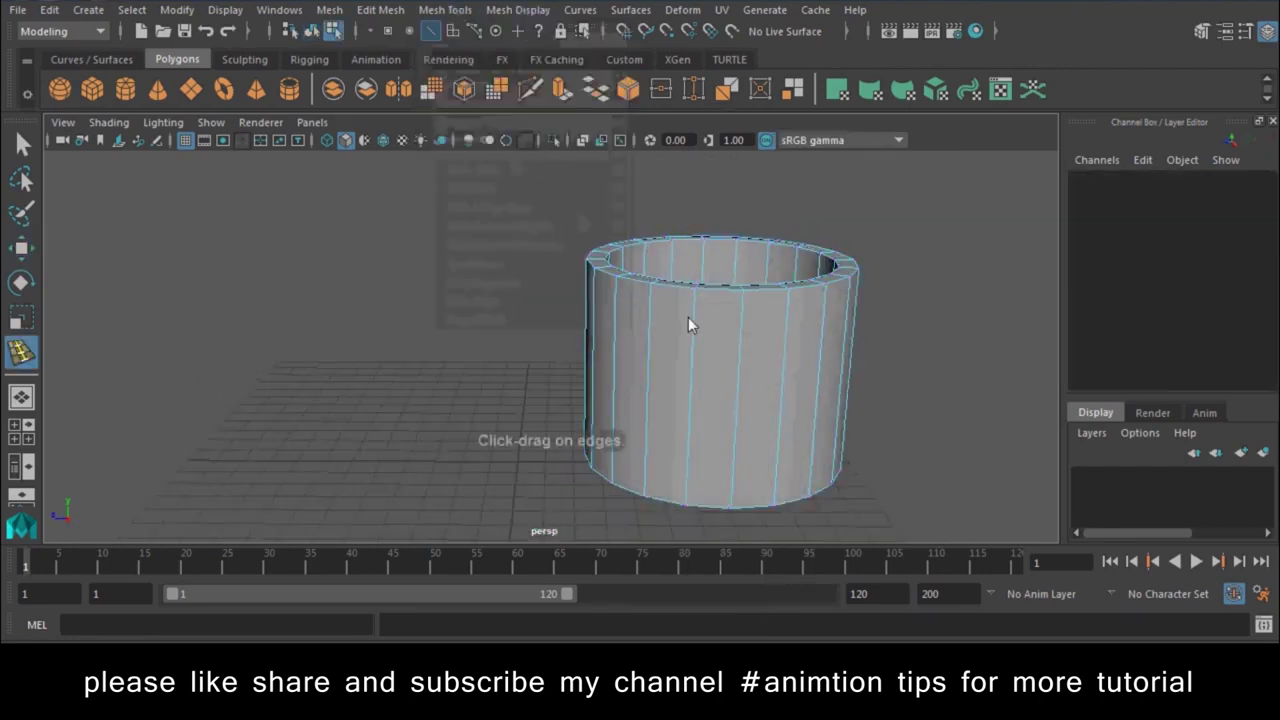
click(692, 384)
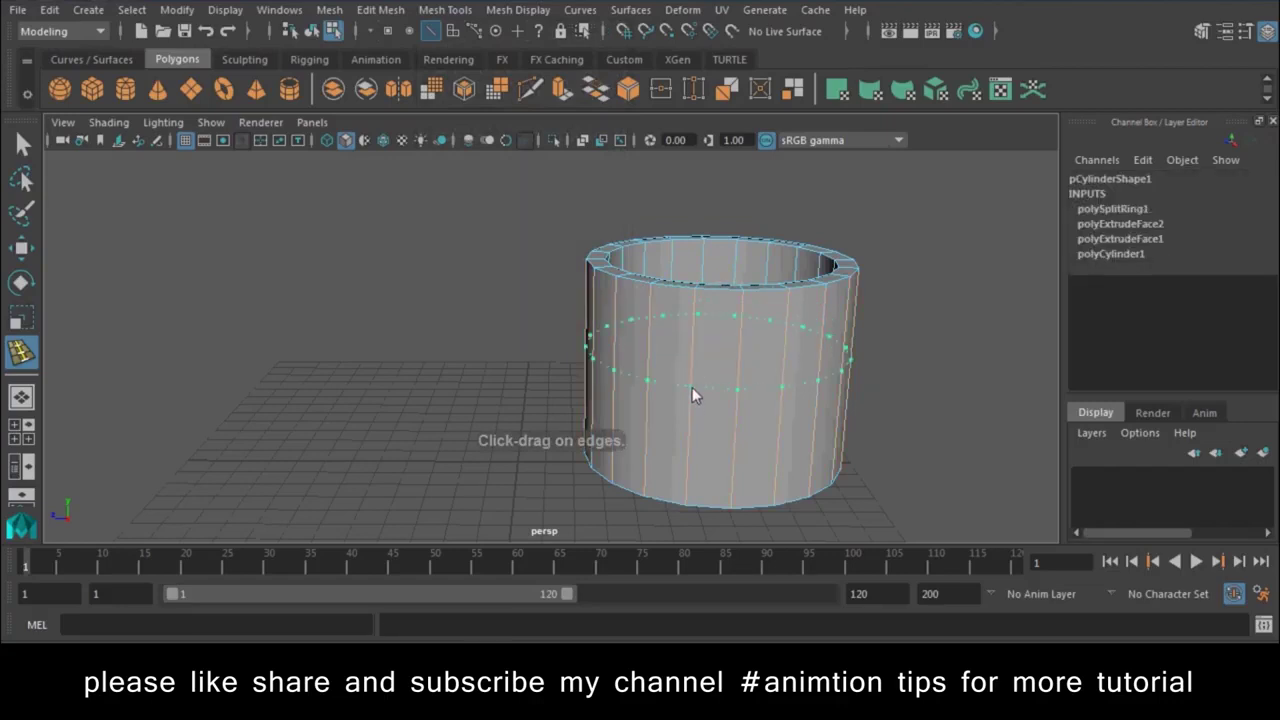
click(695, 386)
Box-select vertices on one side of the rim and pull them outward into a spout
key(w)
right_drag(668, 164, 638, 255)
click(578, 164)
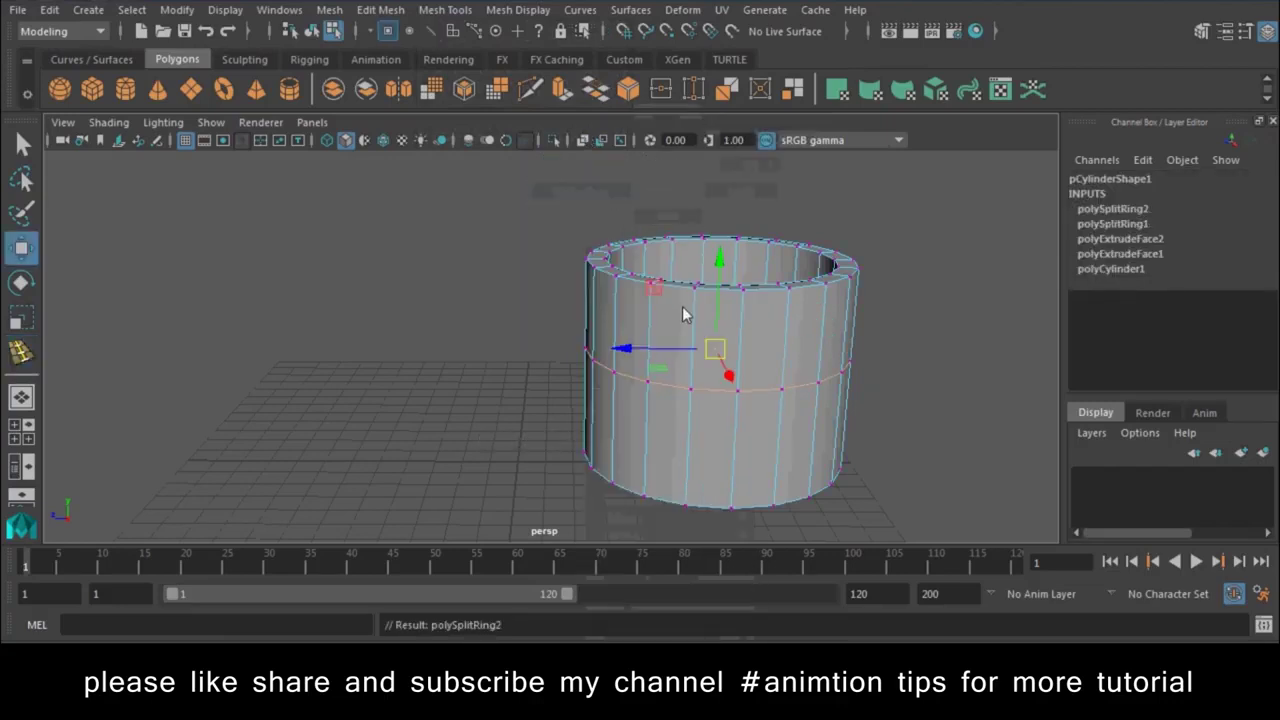
alt+drag(682, 306, 620, 290)
mouse_move(540, 251)
mouse_down()
mouse_move(616, 333)
mouse_move(649, 315)
mouse_up()
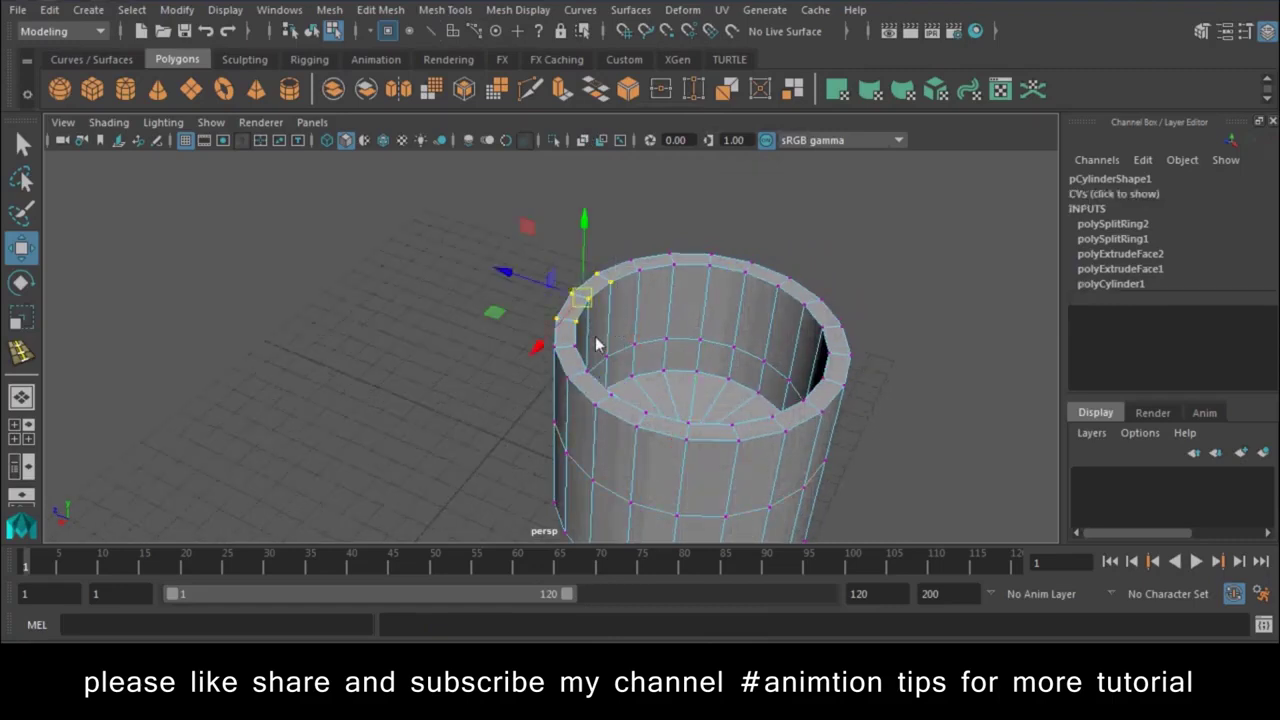
drag(507, 262, 449, 258)
Return the cup to object mode and reselect it
right_drag(728, 272, 835, 150)
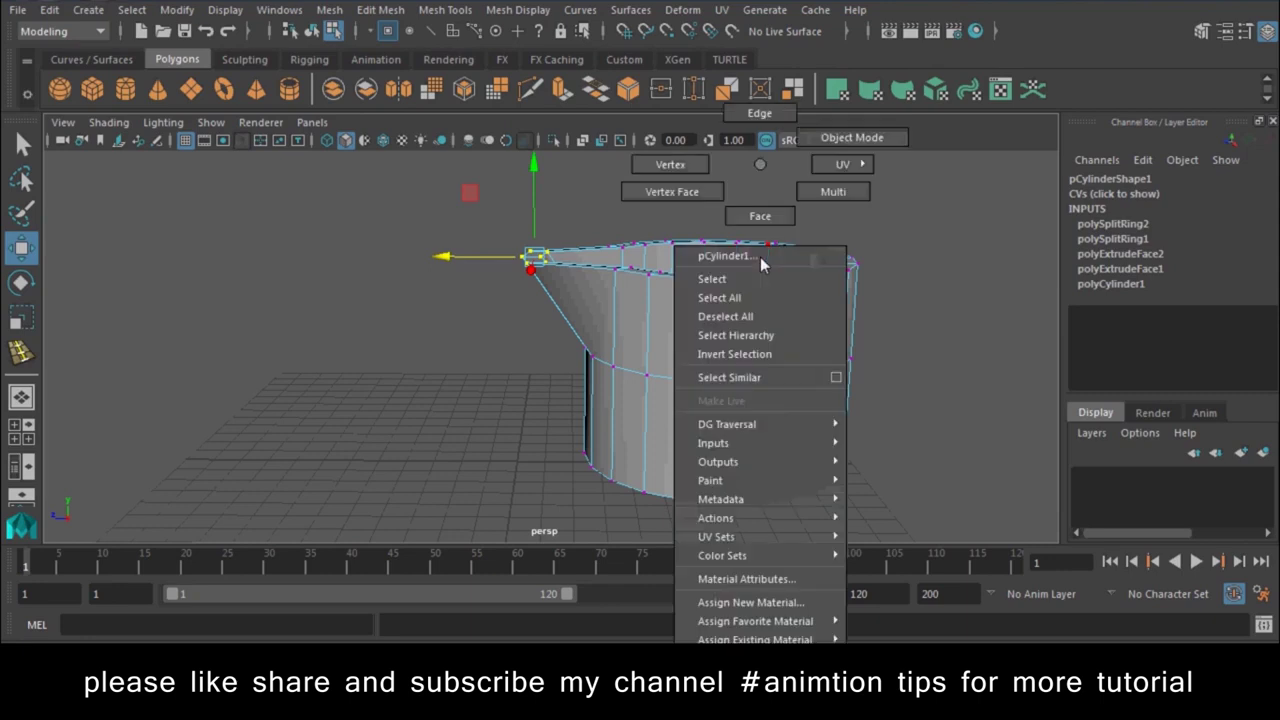
click(743, 326)
key(ctrl+e)
mouse_move(743, 326)
alt+mouse_down()
mouse_move(787, 393)
mouse_move(780, 330)
alt+mouse_up()
click(445, 10)
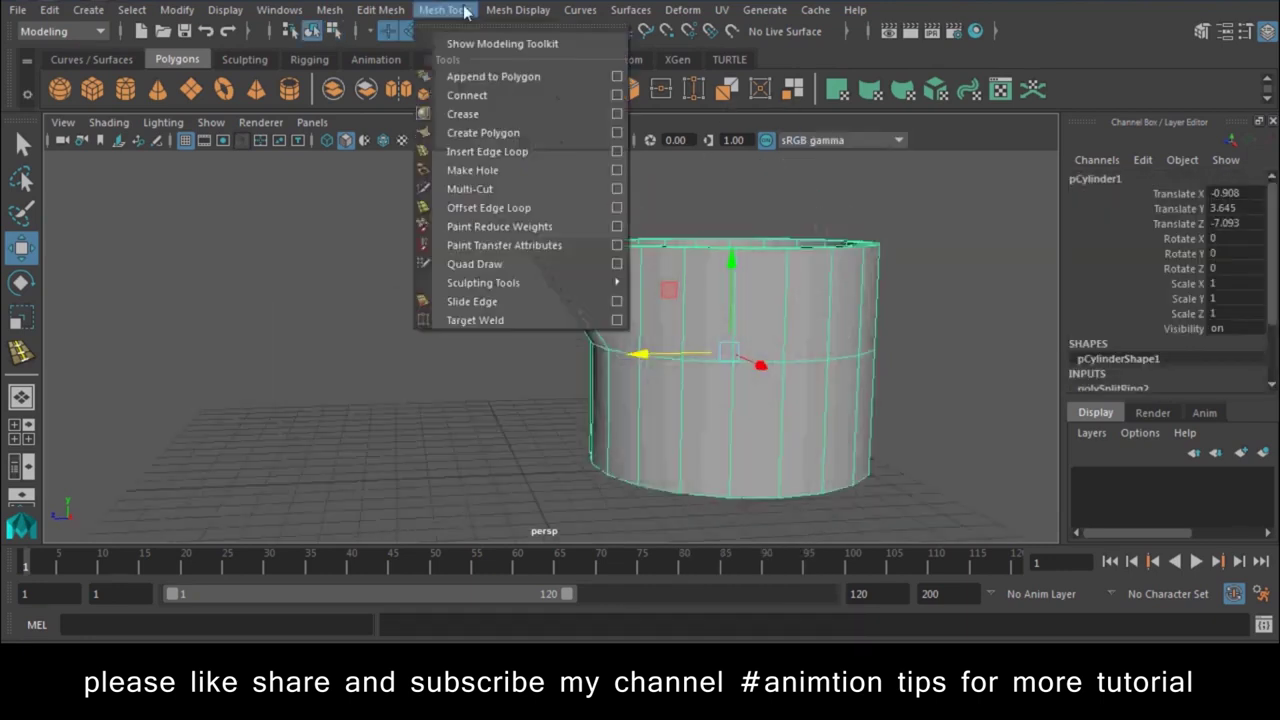
Insert six edge loops on the jug's wall, inner rim, spout and waist
click(505, 151)
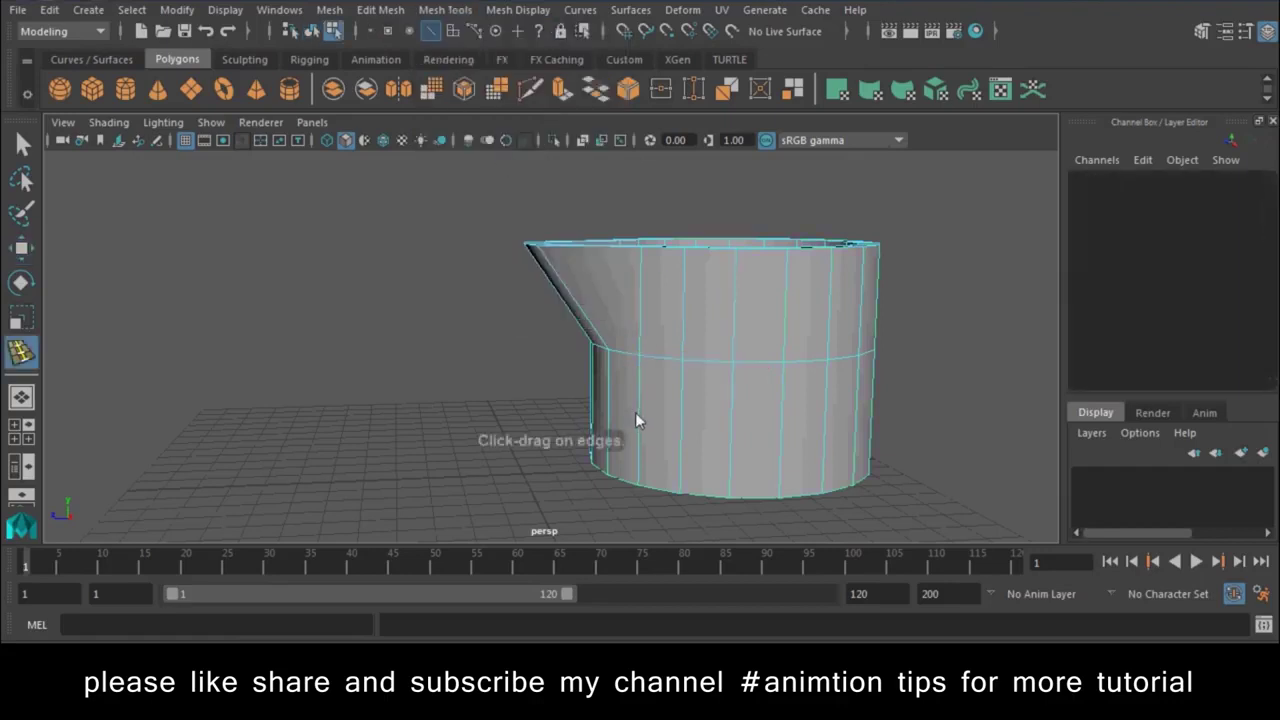
click(640, 477)
mouse_move(640, 477)
alt+mouse_down()
mouse_move(718, 349)
mouse_move(716, 296)
alt+mouse_up()
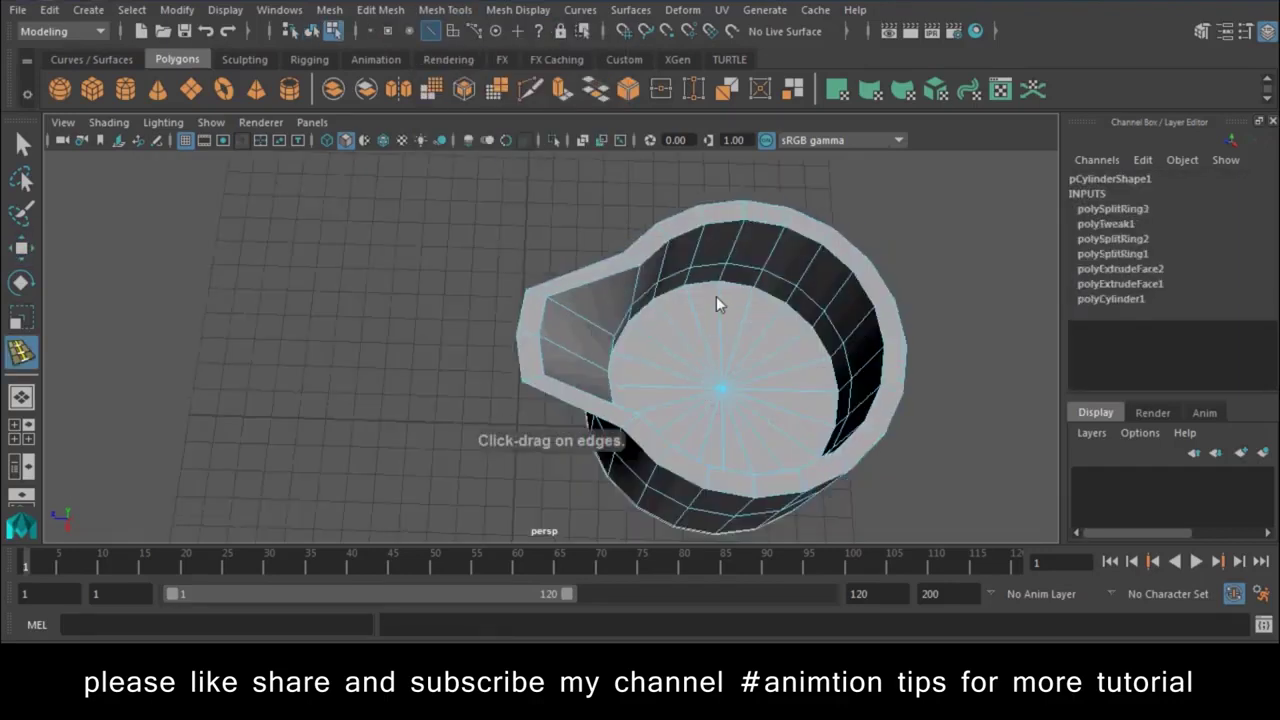
click(726, 282)
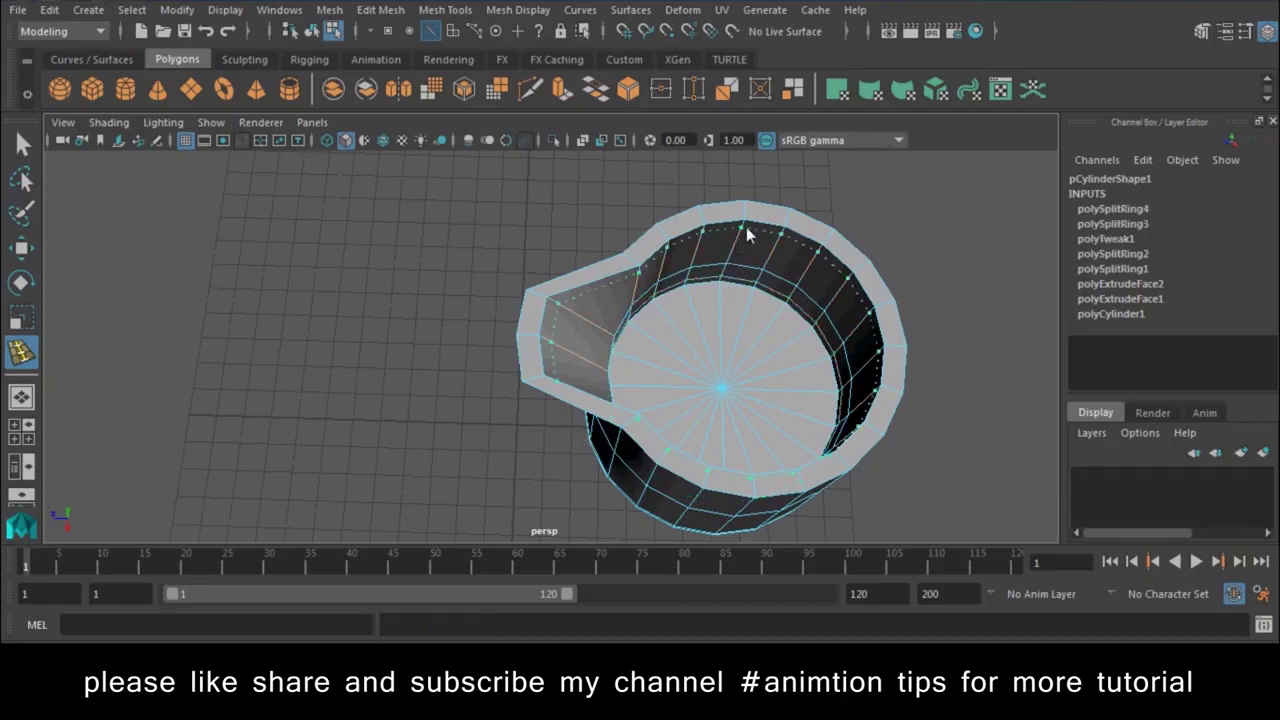
click(746, 224)
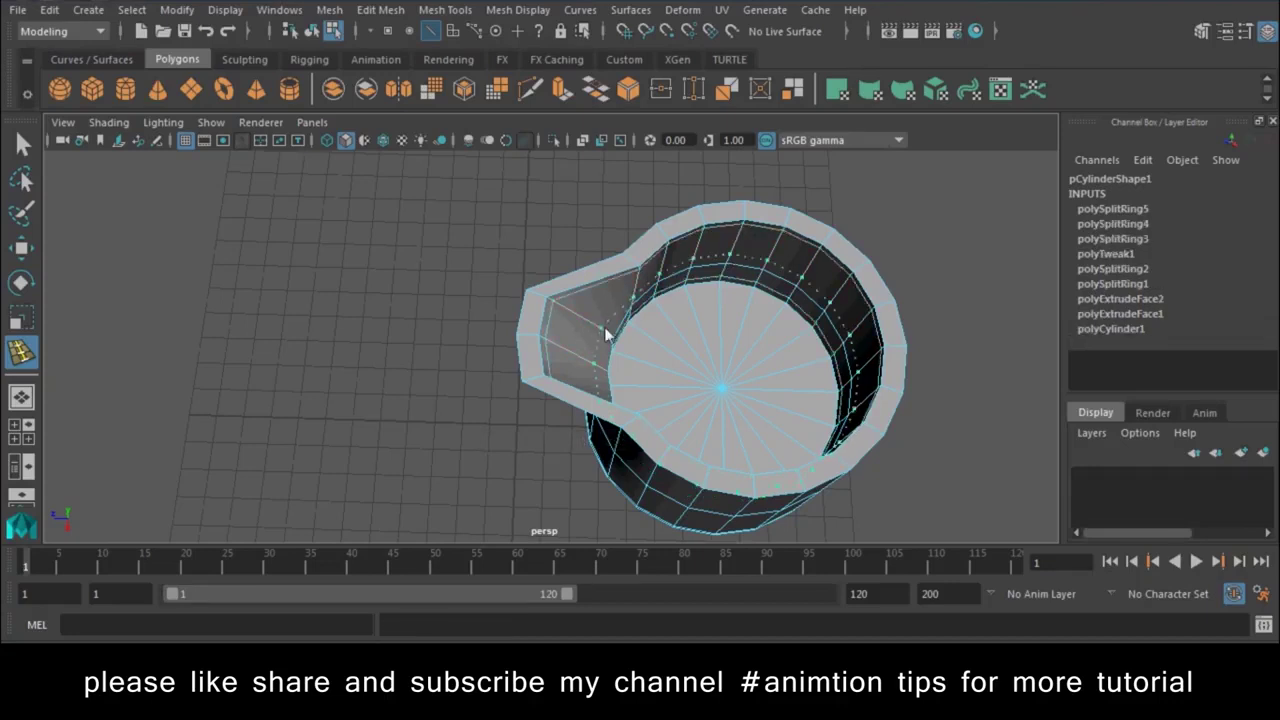
click(612, 350)
alt+drag(630, 397, 666, 289)
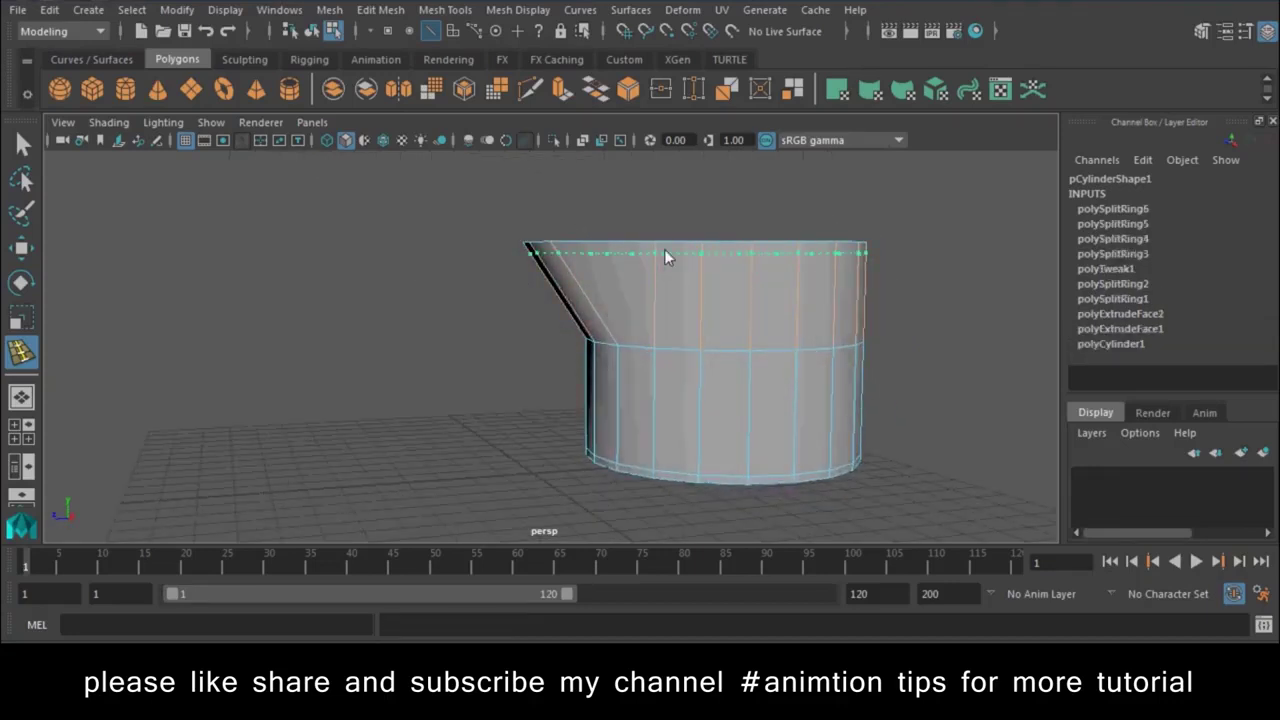
click(658, 290)
click(657, 335)
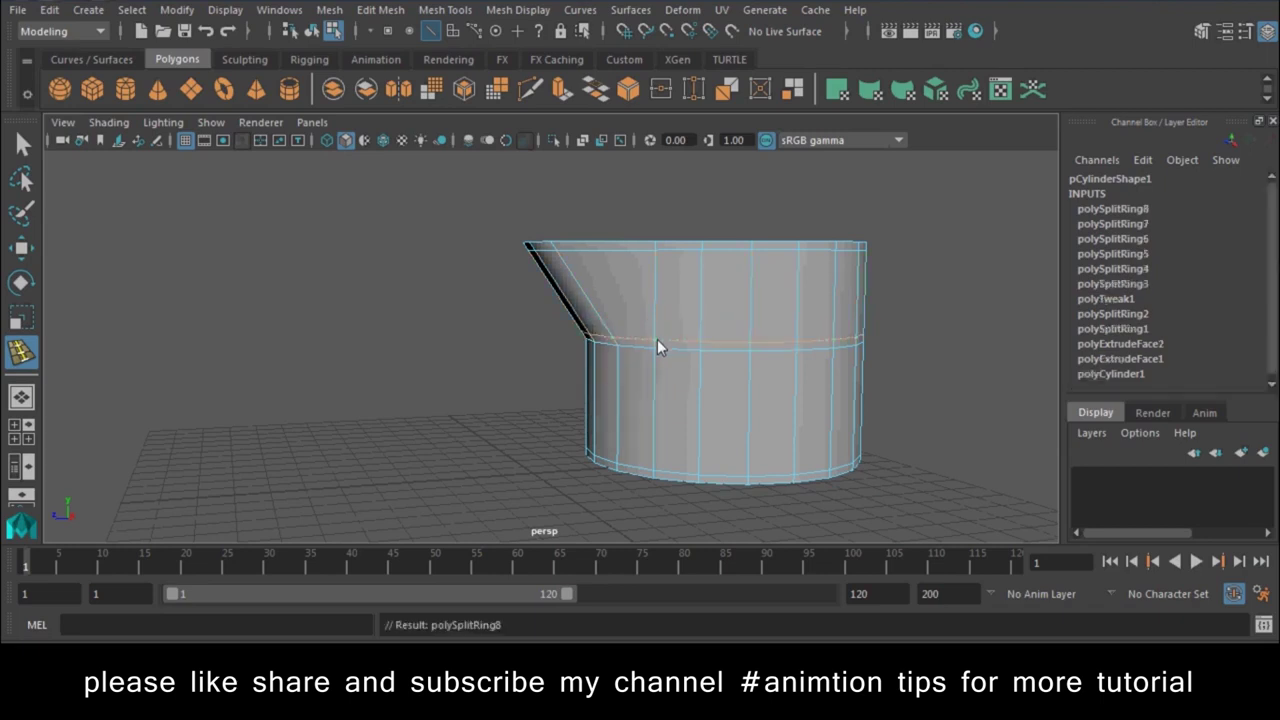
Preview the jug smoothed, then apply Smooth to the jug mesh
key(w)
key(3)
right_drag(795, 250, 885, 140)
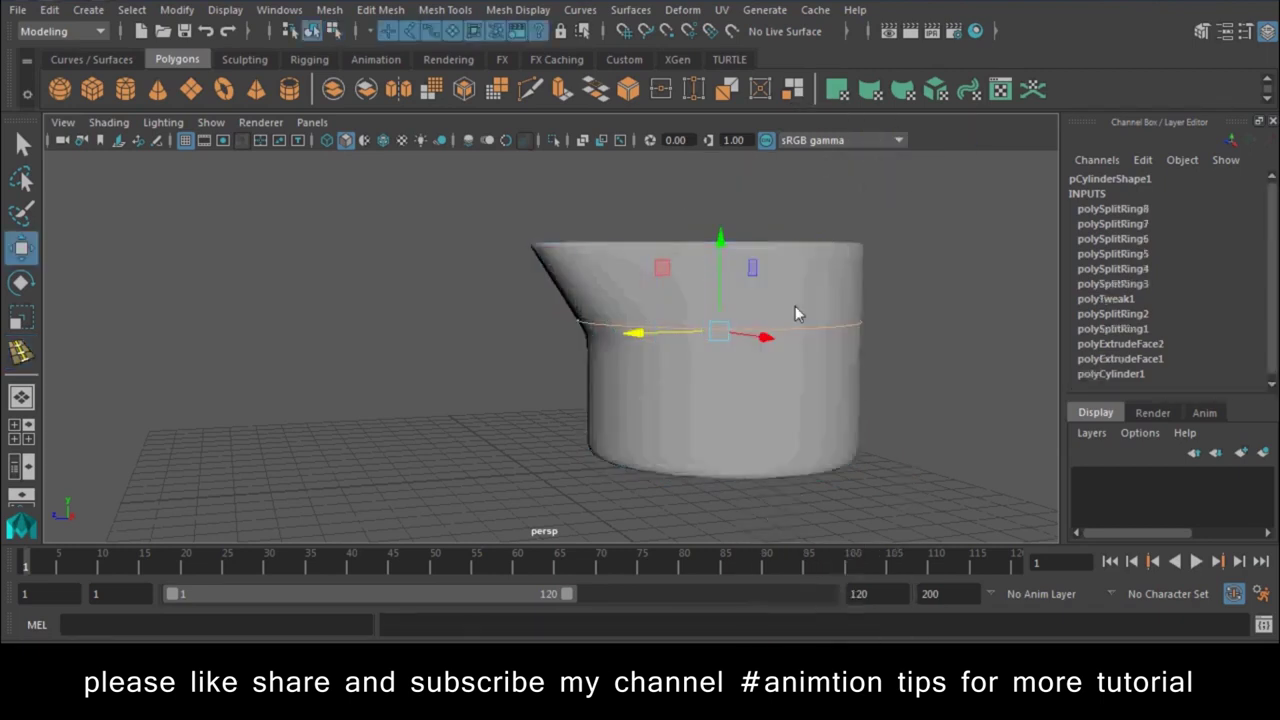
key(1)
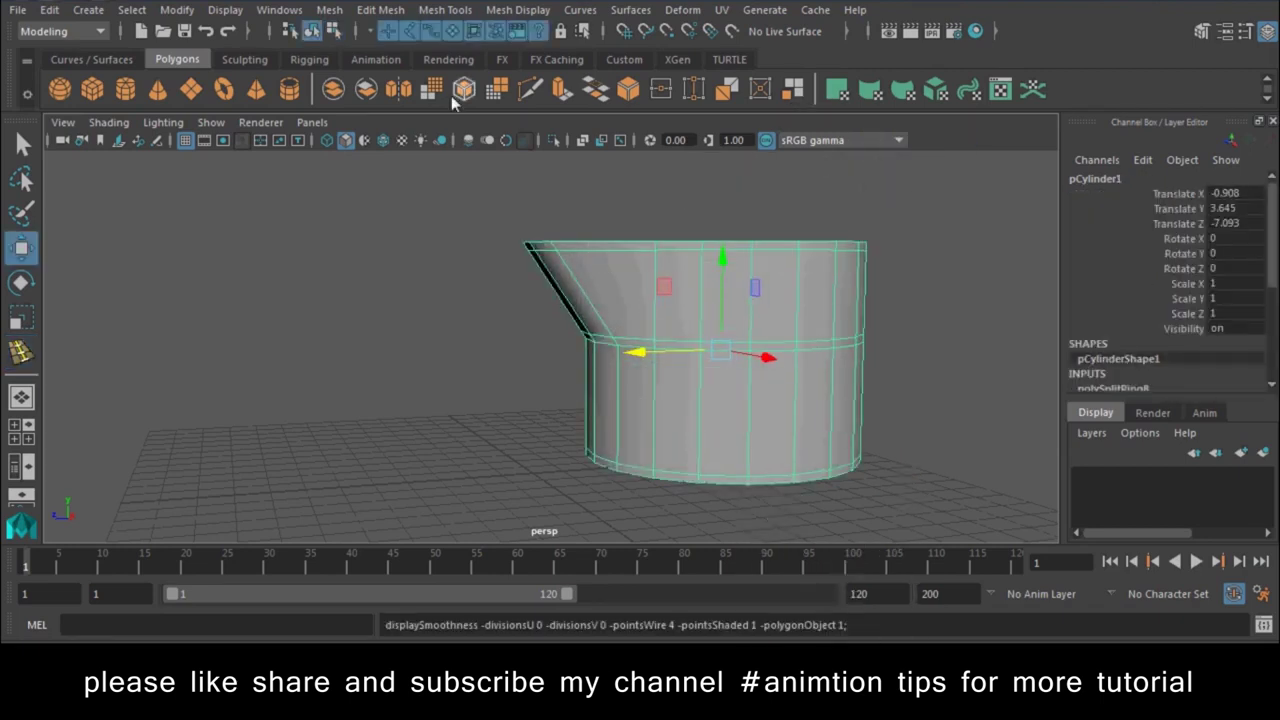
click(432, 90)
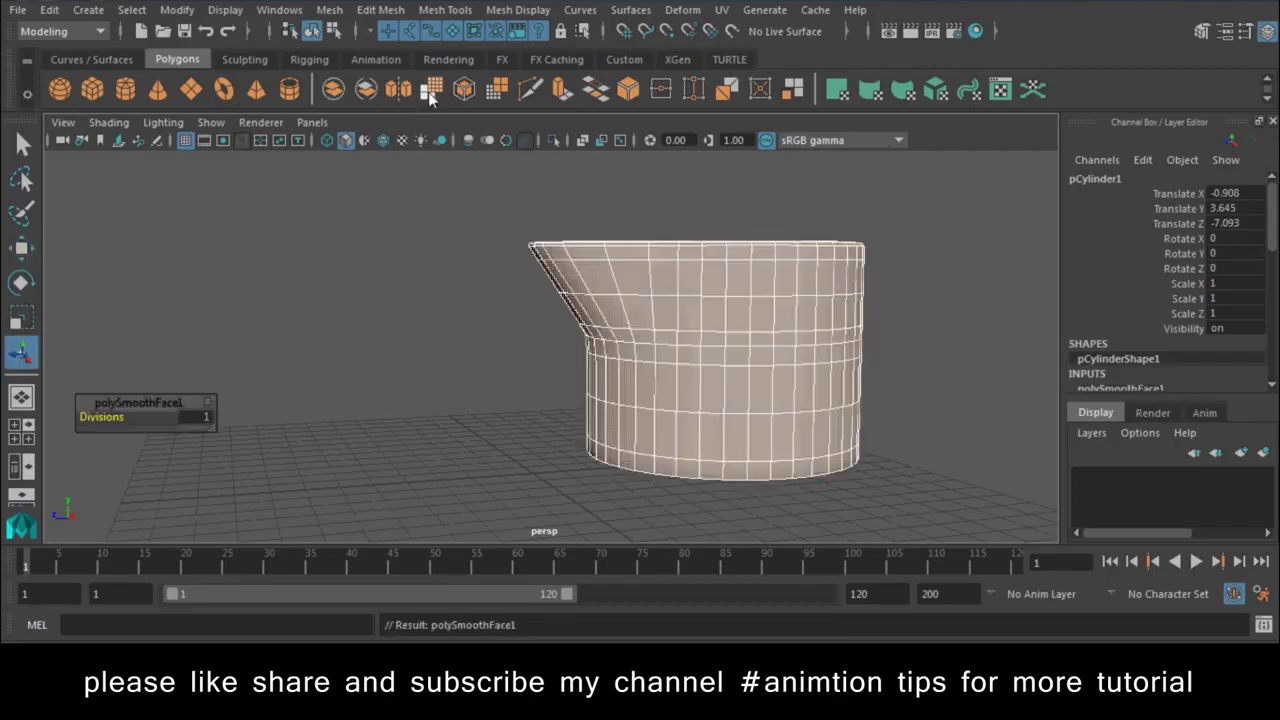
Draw a new polygon cylinder beside the jug
click(403, 253)
mouse_move(680, 373)
alt+mouse_down()
mouse_move(636, 480)
mouse_move(708, 386)
mouse_move(658, 374)
mouse_move(606, 419)
mouse_move(637, 368)
mouse_move(559, 379)
alt+mouse_up()
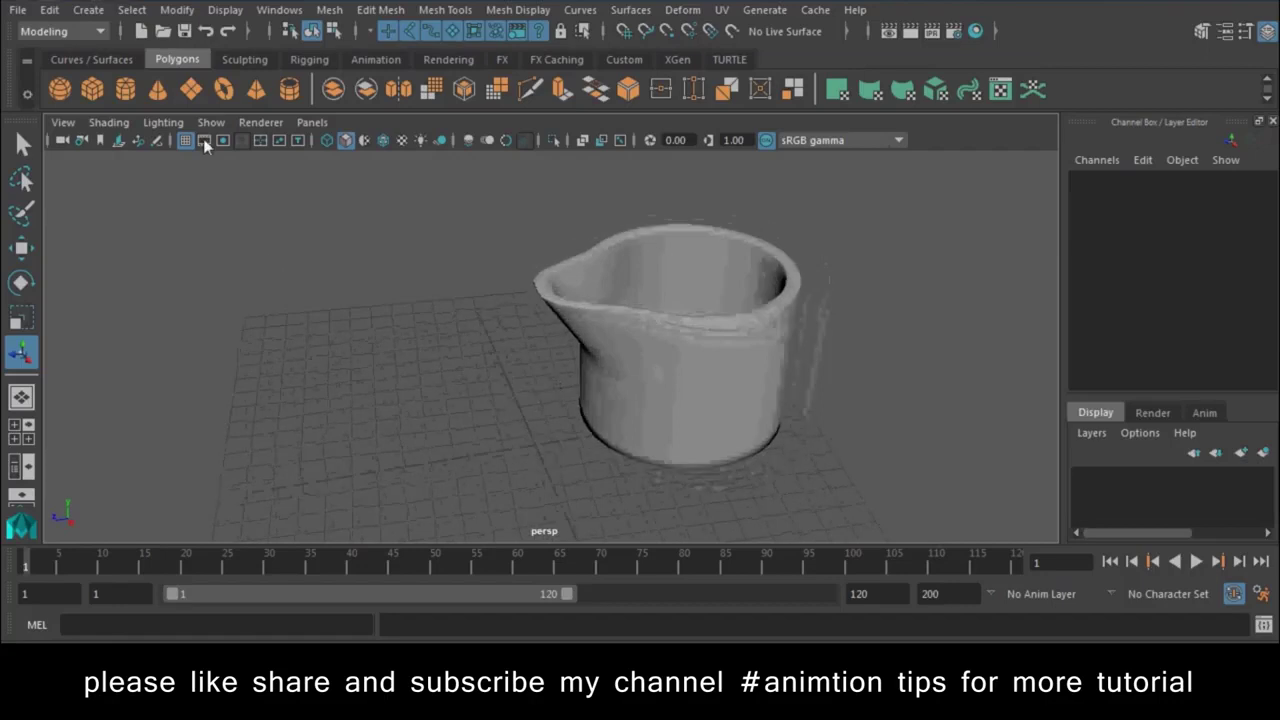
click(126, 91)
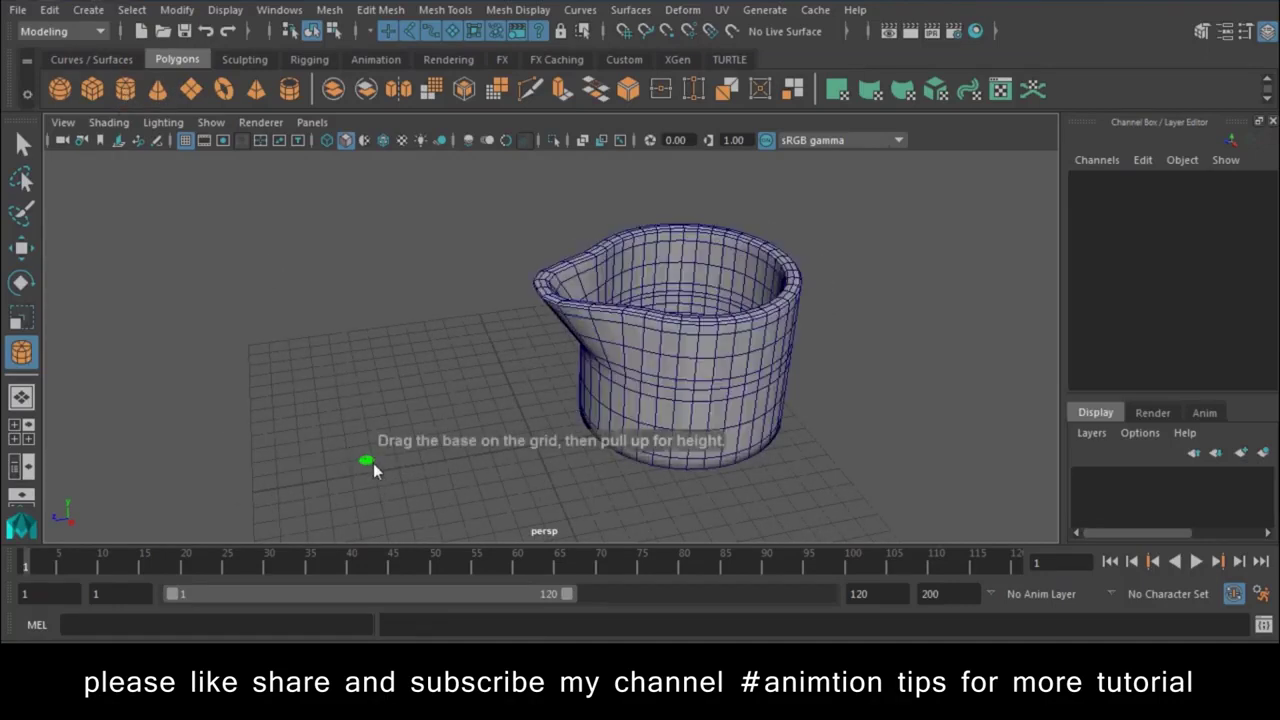
drag(380, 478, 366, 340)
Extrude the small cylinder's faces to give the cup thicker walls
right_click(364, 315)
click(364, 315)
click(368, 395)
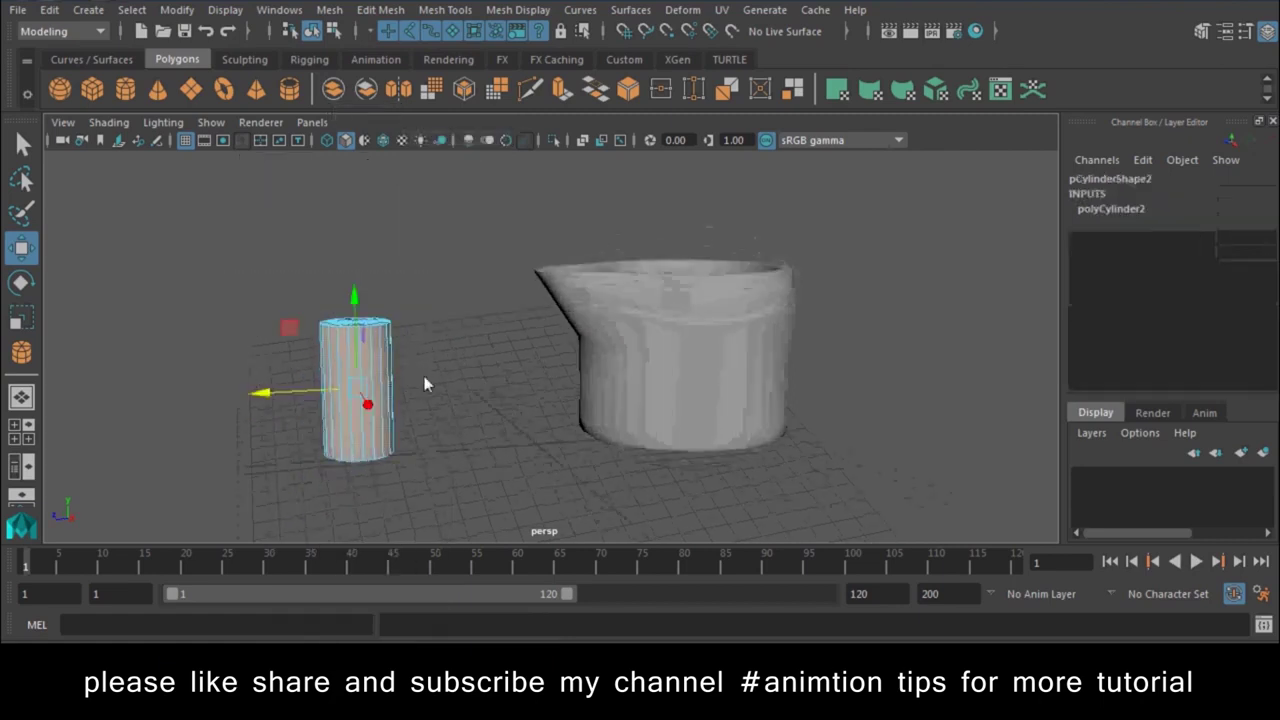
click(395, 440)
right_click(351, 371)
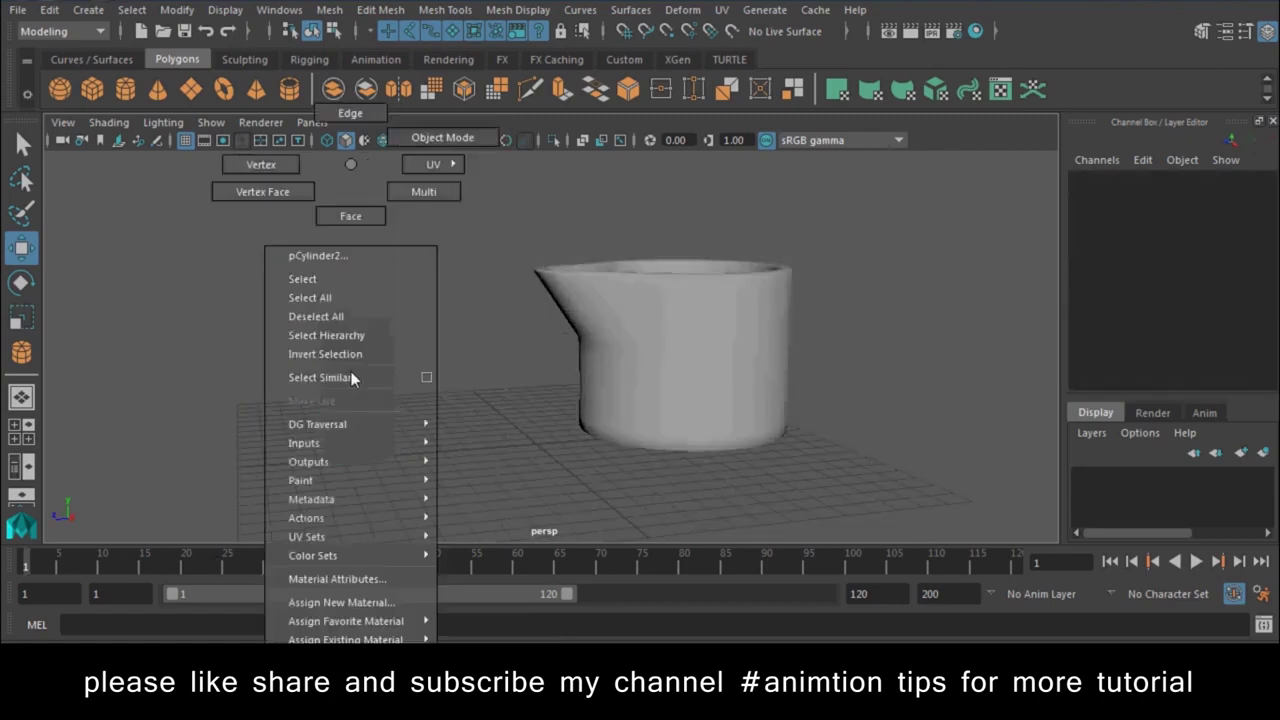
click(460, 137)
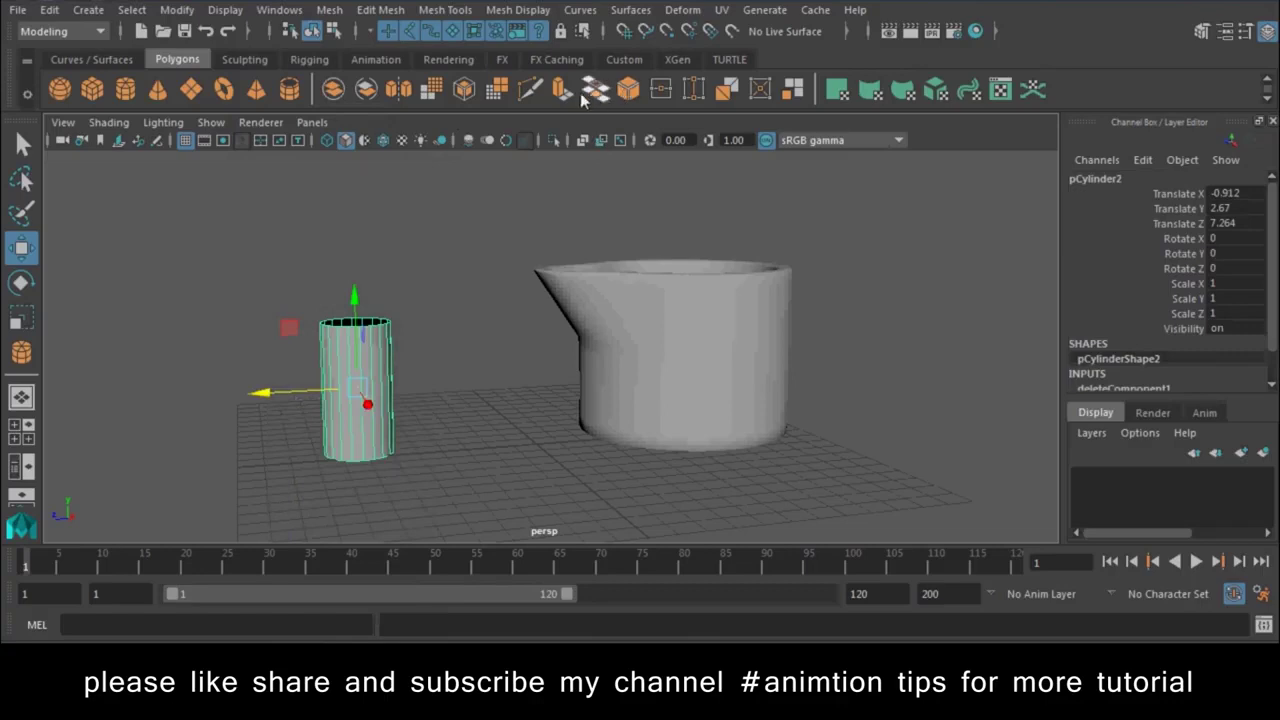
key(ctrl+e)
mouse_move(348, 285)
alt+mouse_down()
mouse_move(349, 358)
mouse_move(460, 354)
mouse_move(404, 337)
alt+mouse_up()
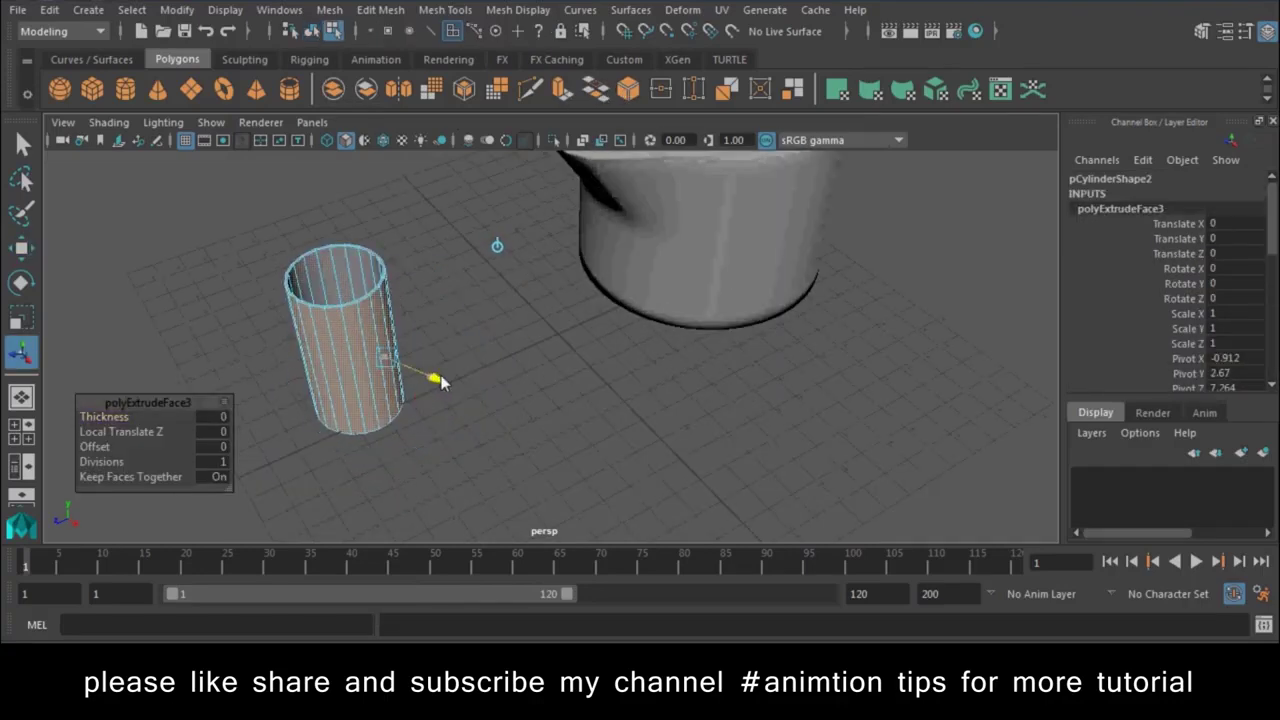
Delete the construction history of both objects and select the small cup
right_click(366, 262)
click(460, 137)
click(553, 311)
mouse_move(553, 311)
alt+mouse_down()
mouse_move(617, 361)
mouse_move(785, 383)
mouse_move(814, 271)
mouse_move(474, 423)
alt+mouse_up()
click(49, 9)
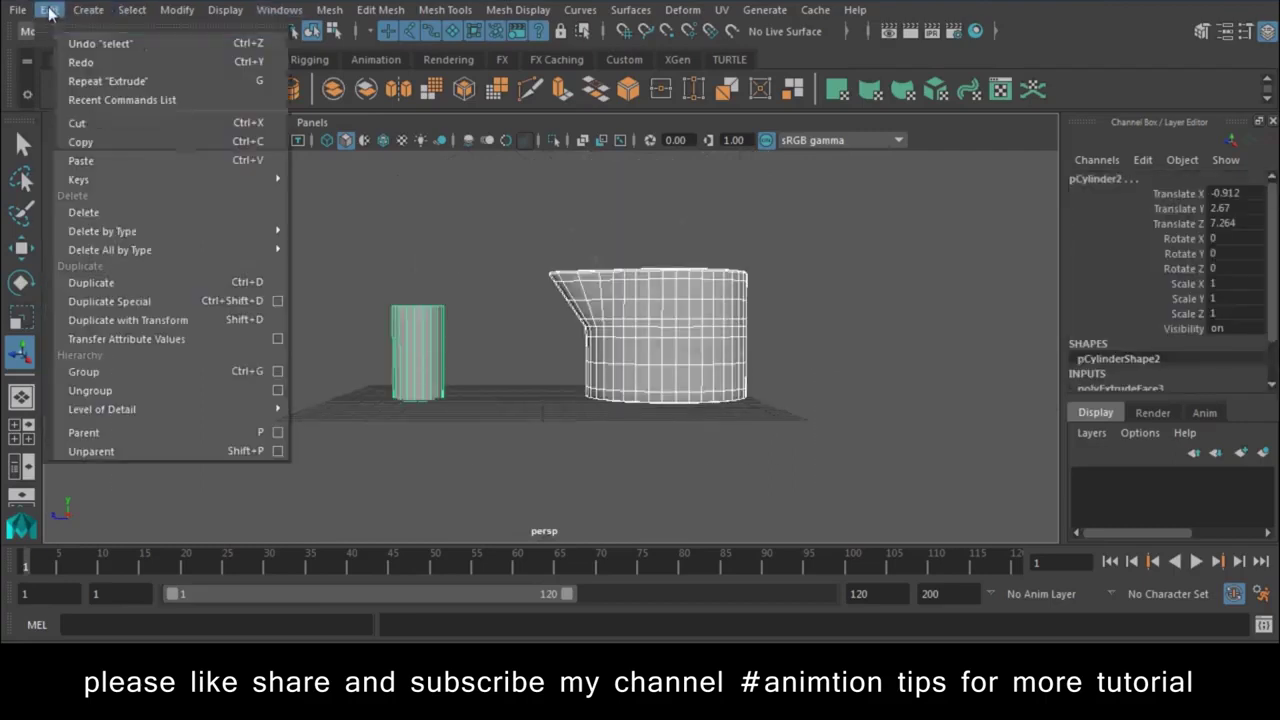
mouse_move(102, 231)
click(316, 246)
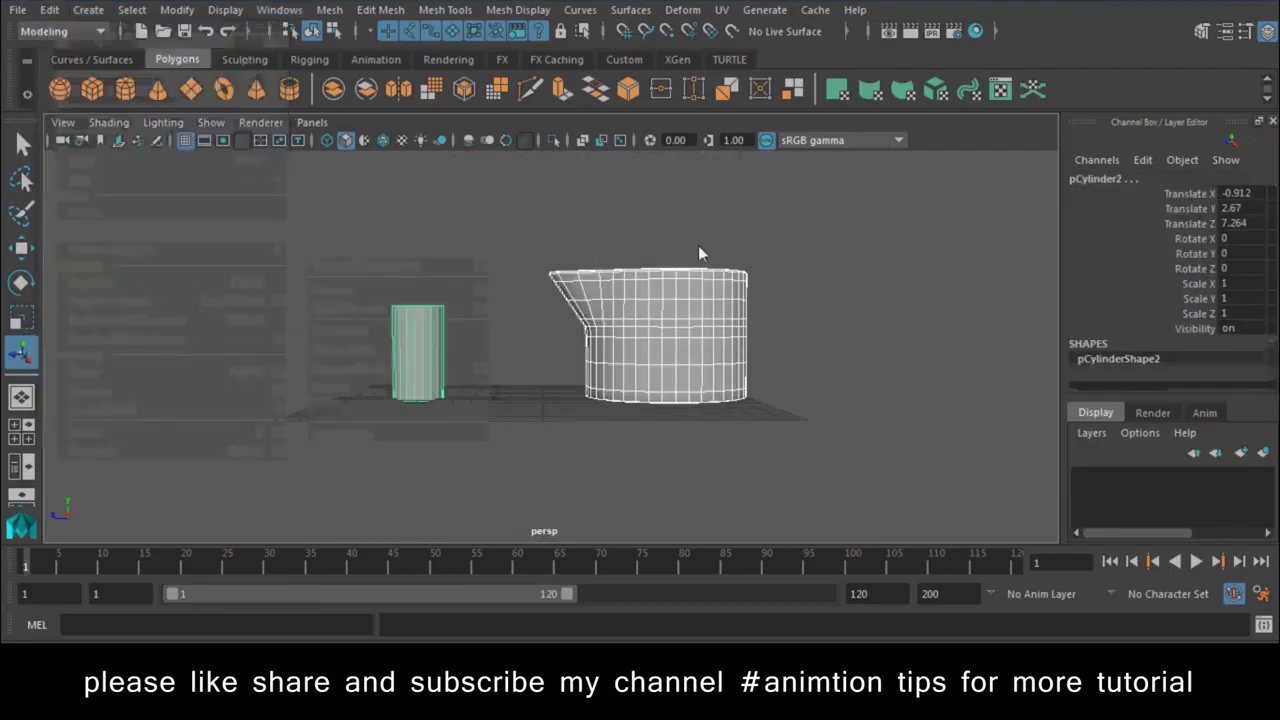
click(385, 380)
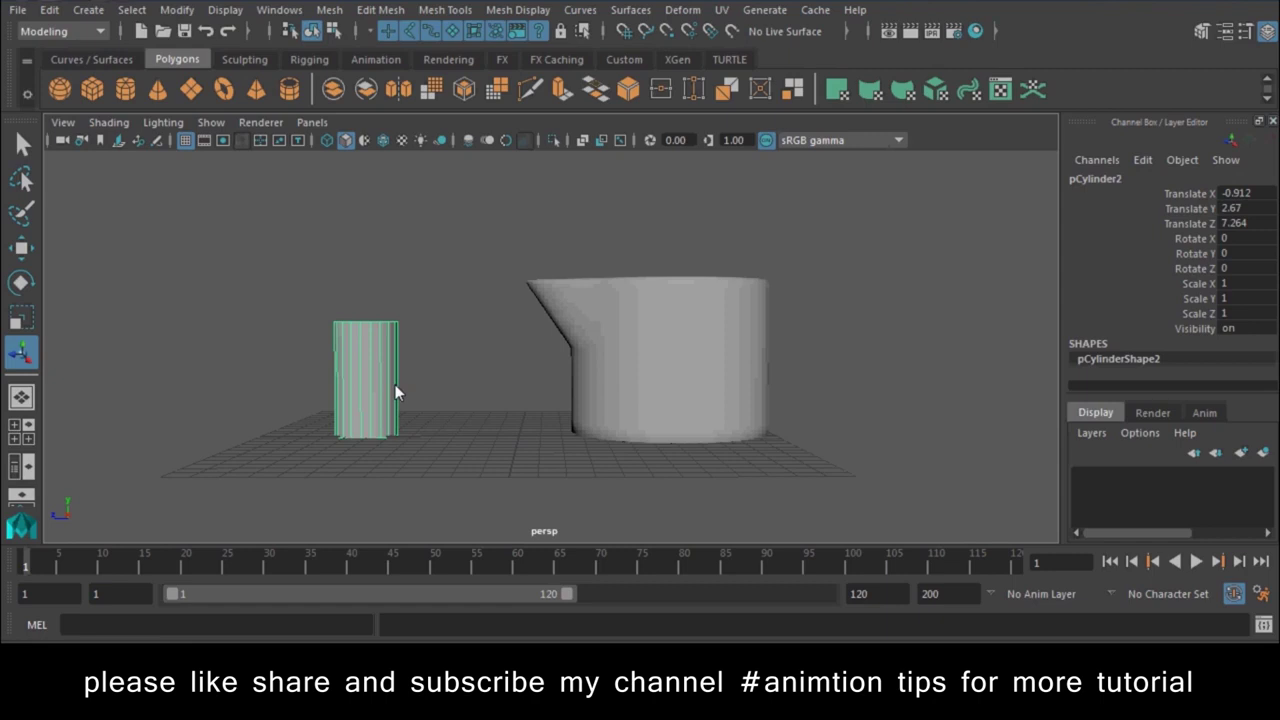
Move the small cup closer to the jug and key the jug at frame 1
key(w)
mouse_move(262, 382)
mouse_down()
mouse_move(337, 398)
mouse_move(316, 395)
mouse_up()
drag(703, 461, 700, 462)
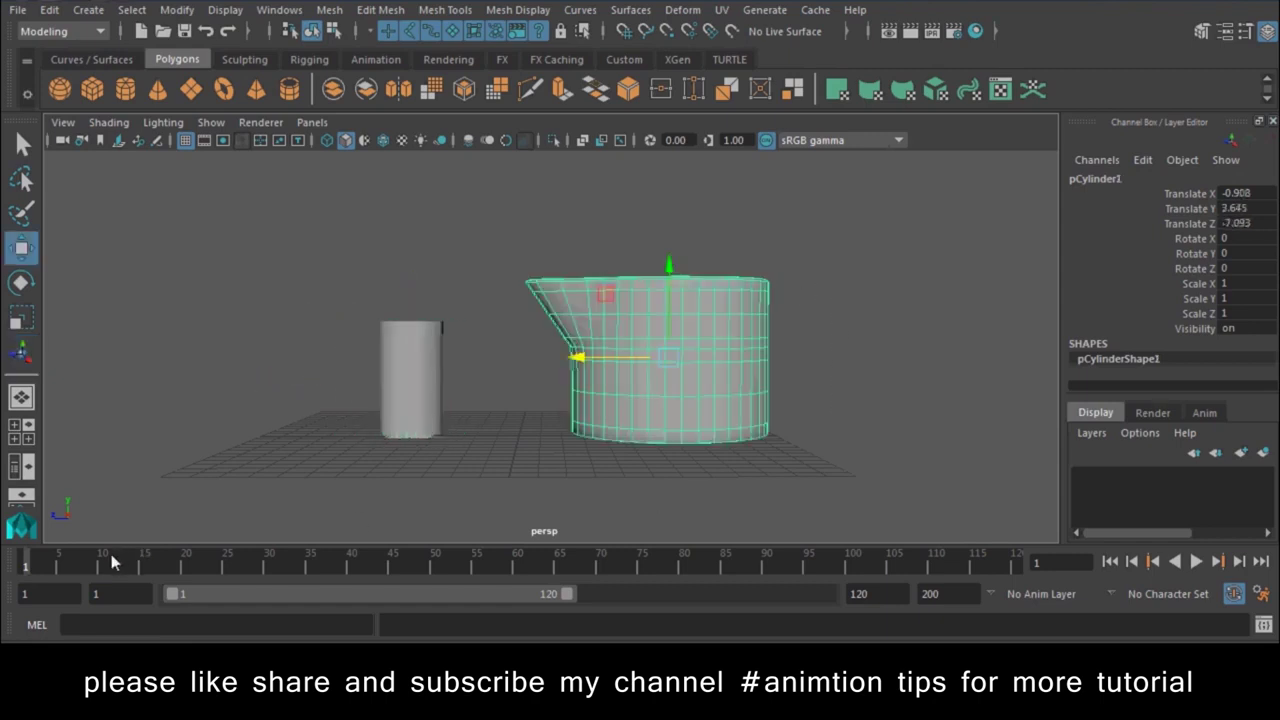
key(s)
Key the jug at frame 30, then tilt, raise and slide it over the cup and key it
drag(40, 570, 462, 565)
key(s)
key(e)
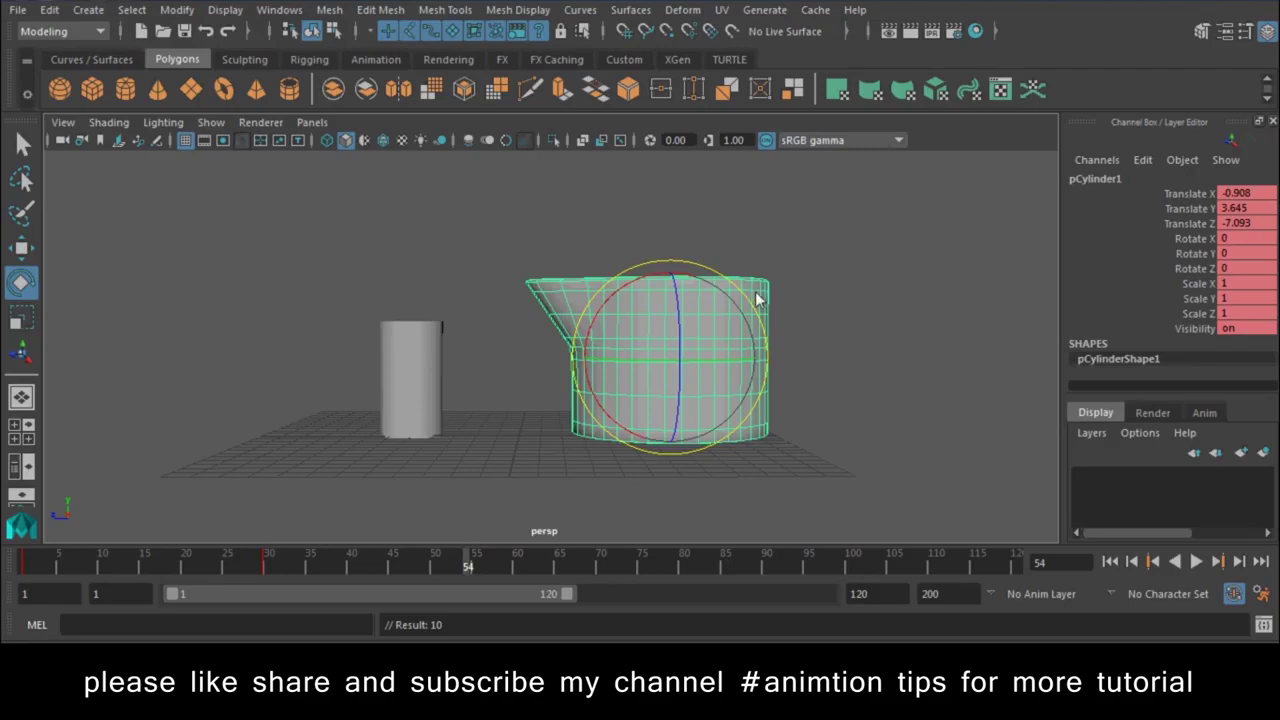
drag(757, 298, 678, 360)
key(shift+e)
key(q)
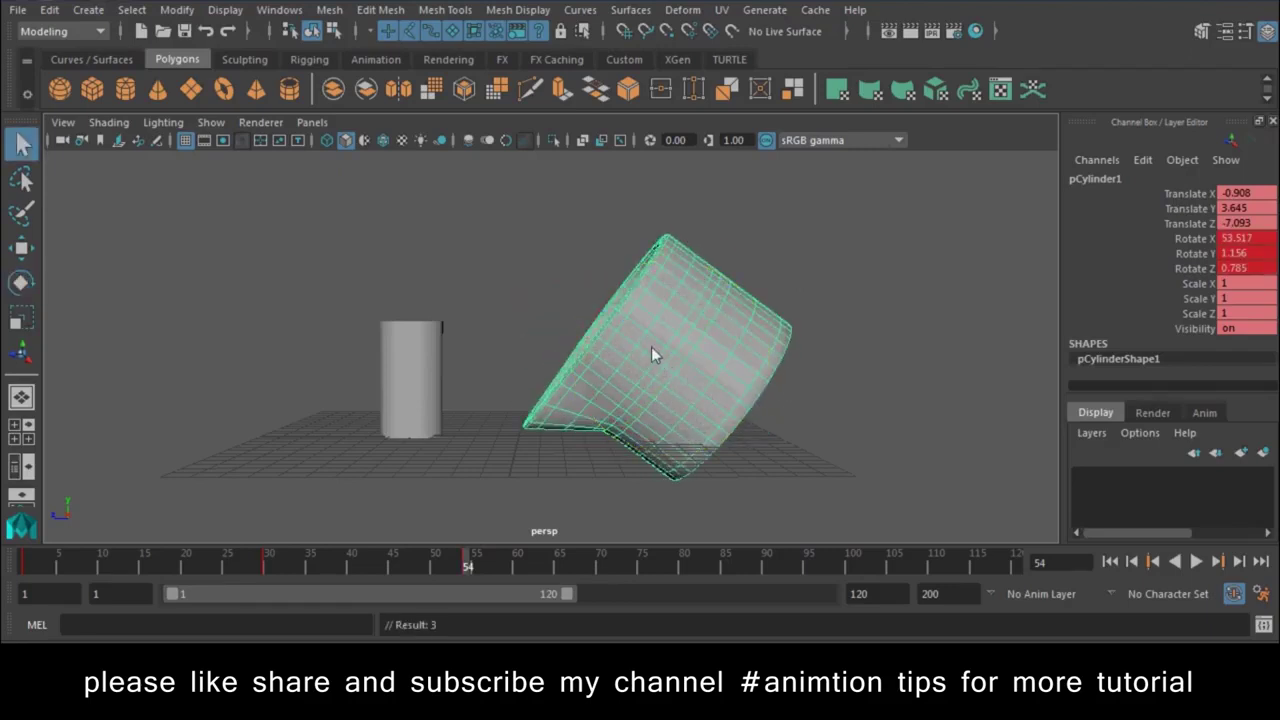
key(w)
mouse_move(661, 308)
mouse_down()
mouse_move(597, 260)
mouse_move(495, 242)
mouse_up()
alt+middle_drag(508, 251, 488, 332)
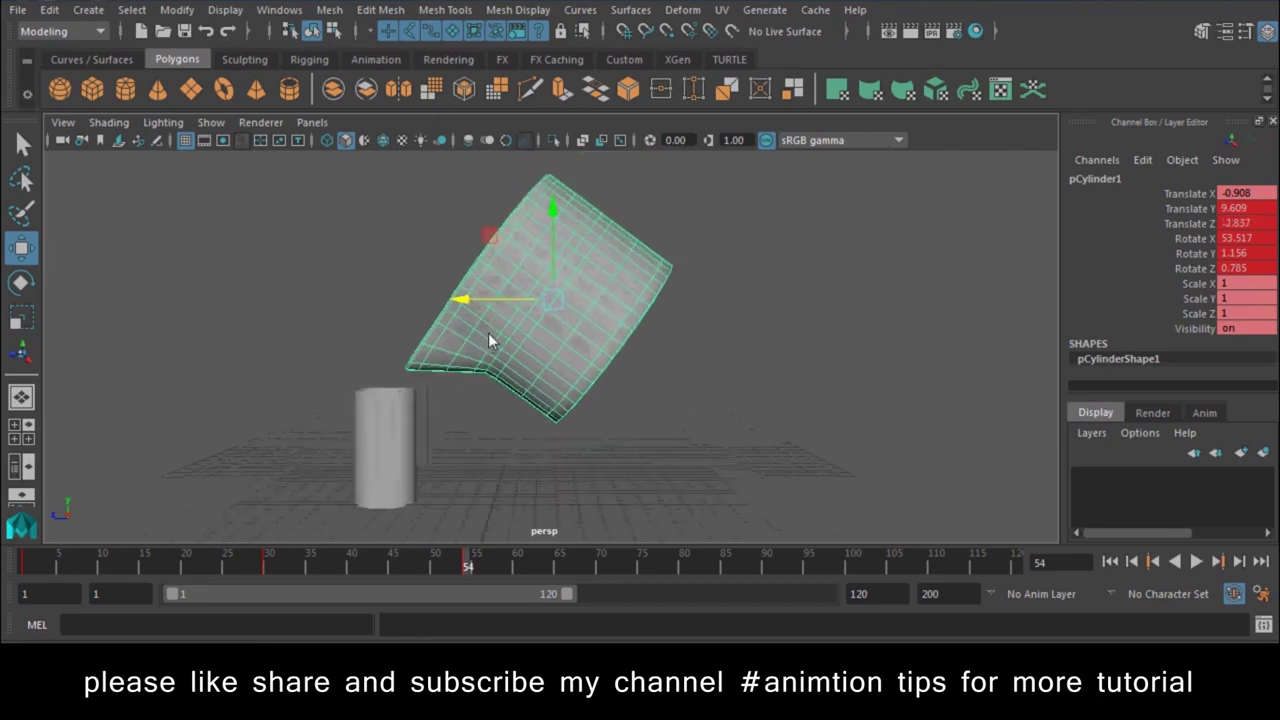
mouse_move(488, 334)
alt+mouse_down()
mouse_move(635, 206)
mouse_move(627, 217)
alt+mouse_up()
key(s)
Tilt the jug further and move it forward and higher, keying each pose, then play back
key(e)
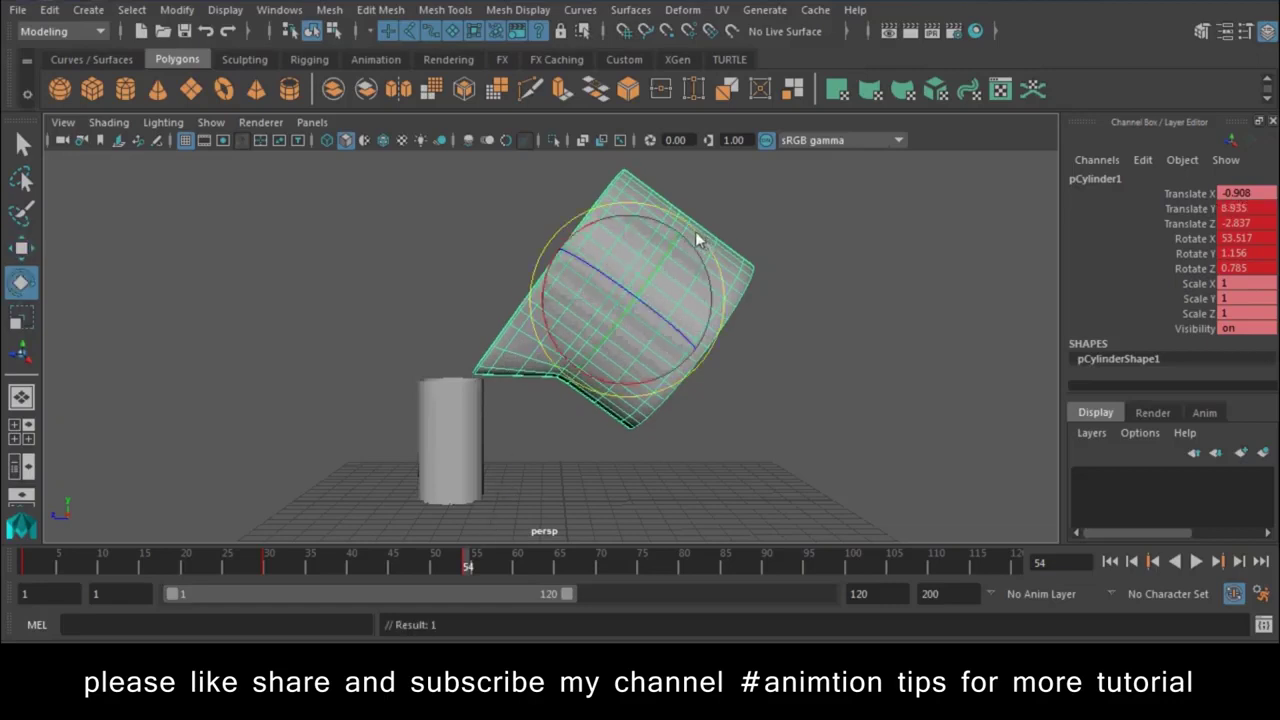
drag(697, 237, 690, 228)
key(shift+e)
key(w)
drag(540, 308, 529, 300)
key(s)
drag(620, 228, 619, 209)
key(s)
key(alt+v)
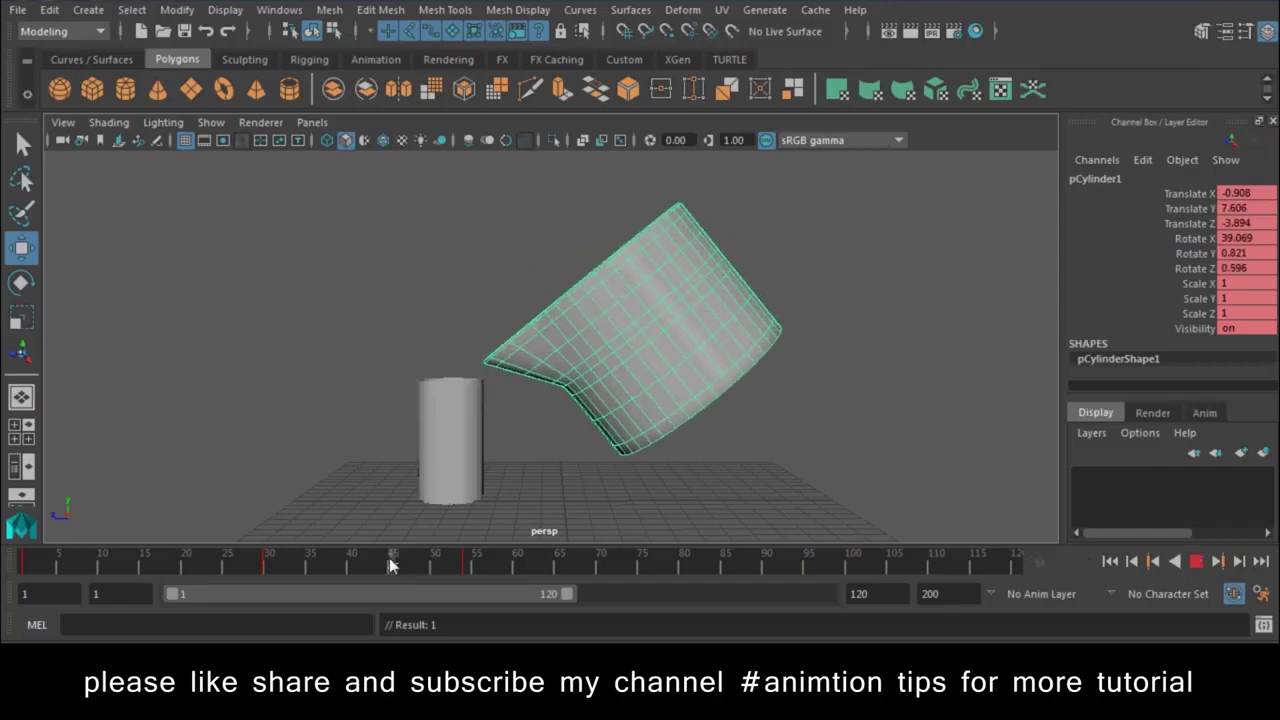
Reduce the jug's tilt at frame 44, key it, and replay from the start
click(387, 566)
key(e)
drag(734, 273, 750, 320)
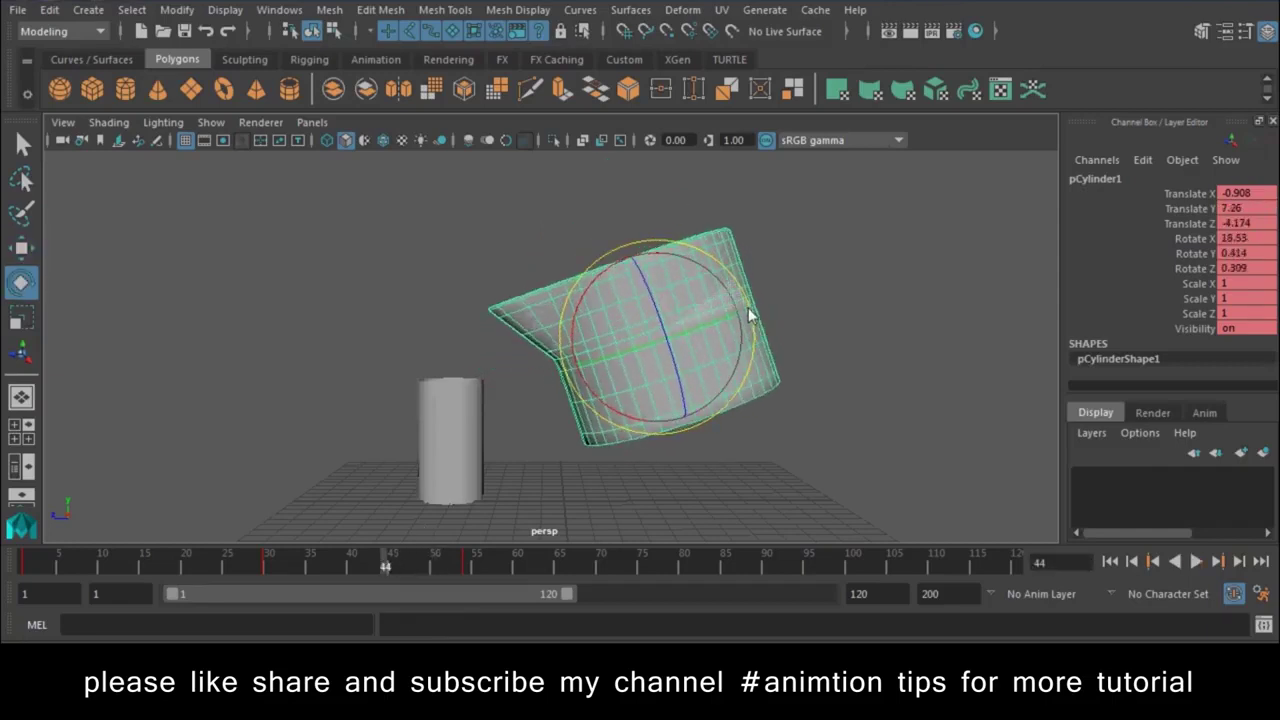
key(s)
key(w)
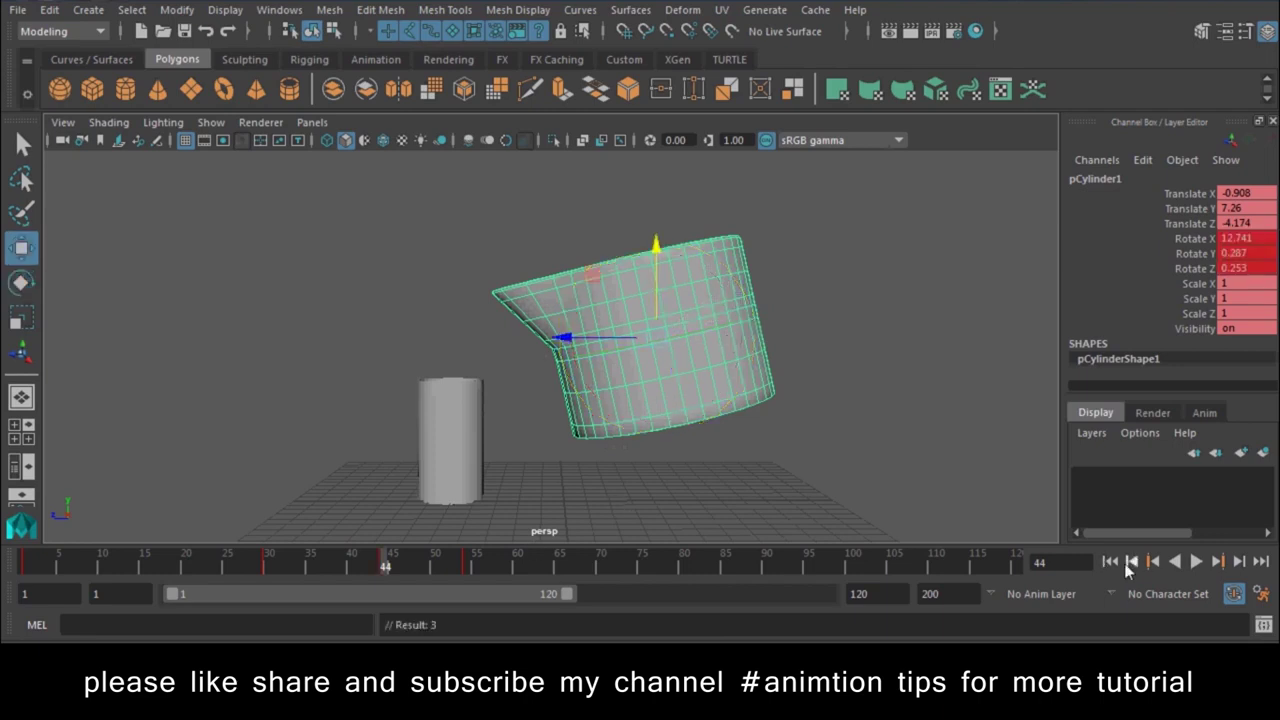
click(1129, 564)
click(1197, 563)
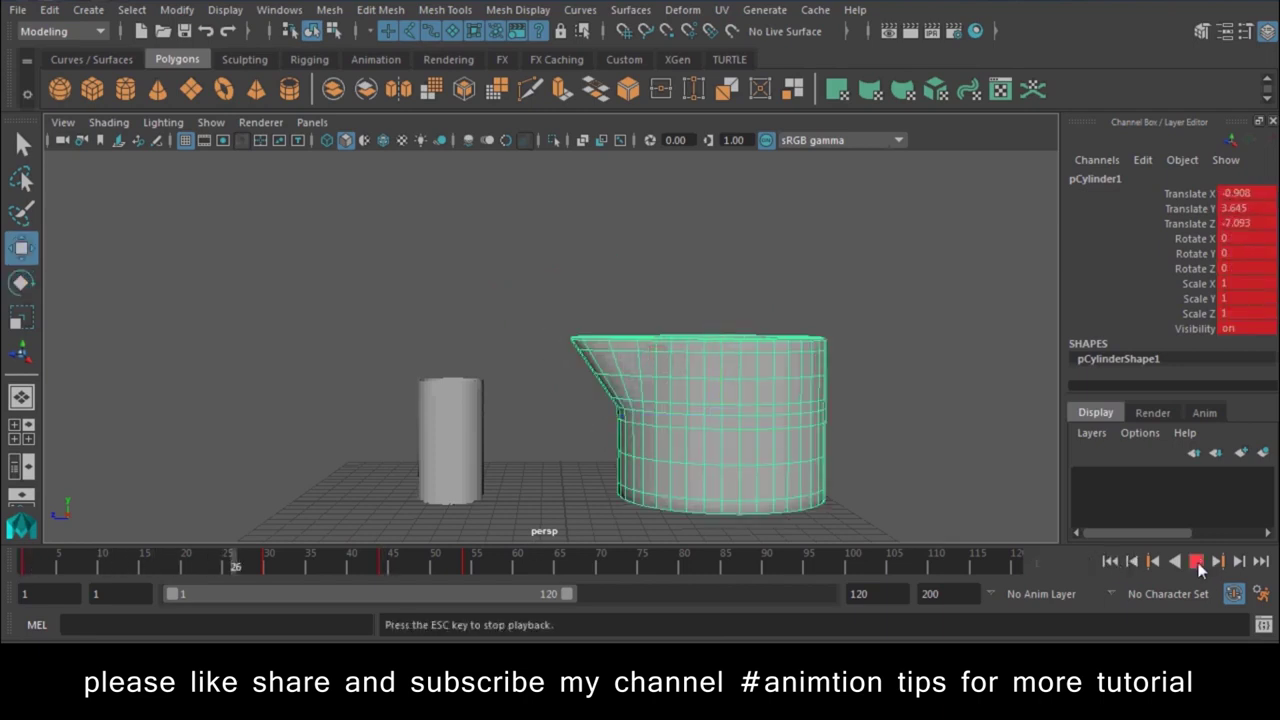
key(Escape)
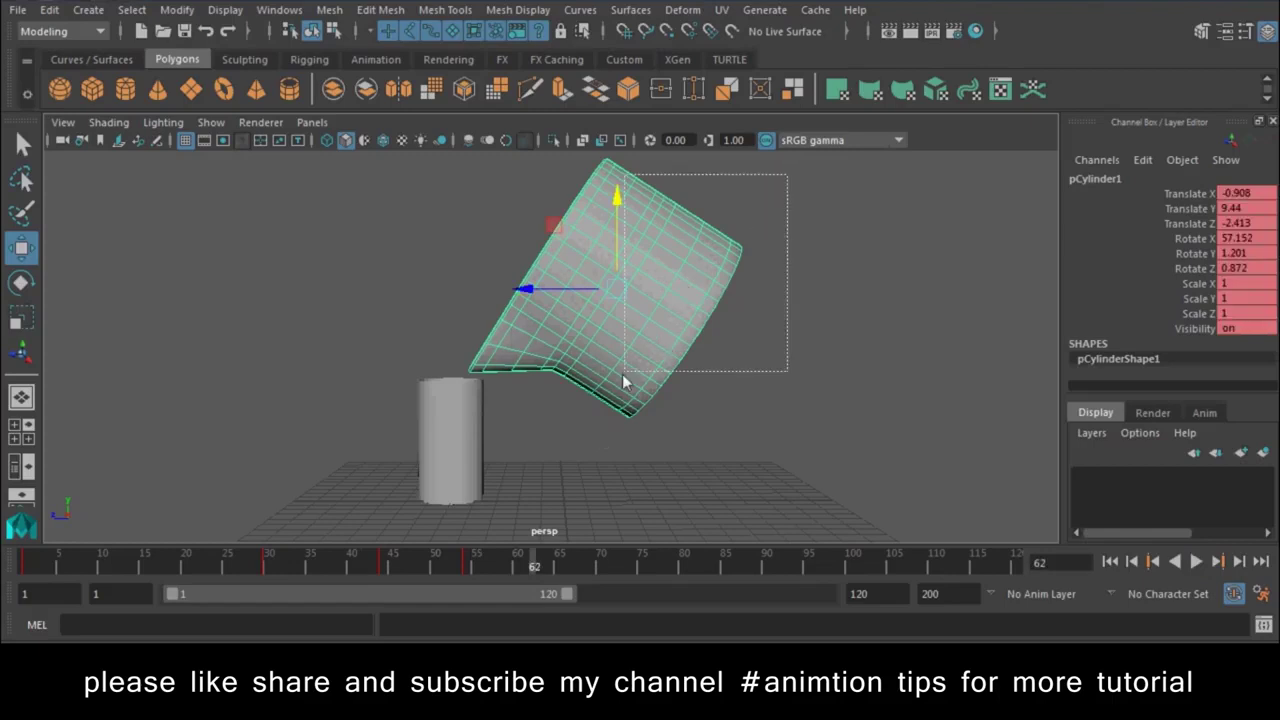
Shift the keys from frames 41–60 later on the time slider and play back
shift+drag(515, 566, 358, 571)
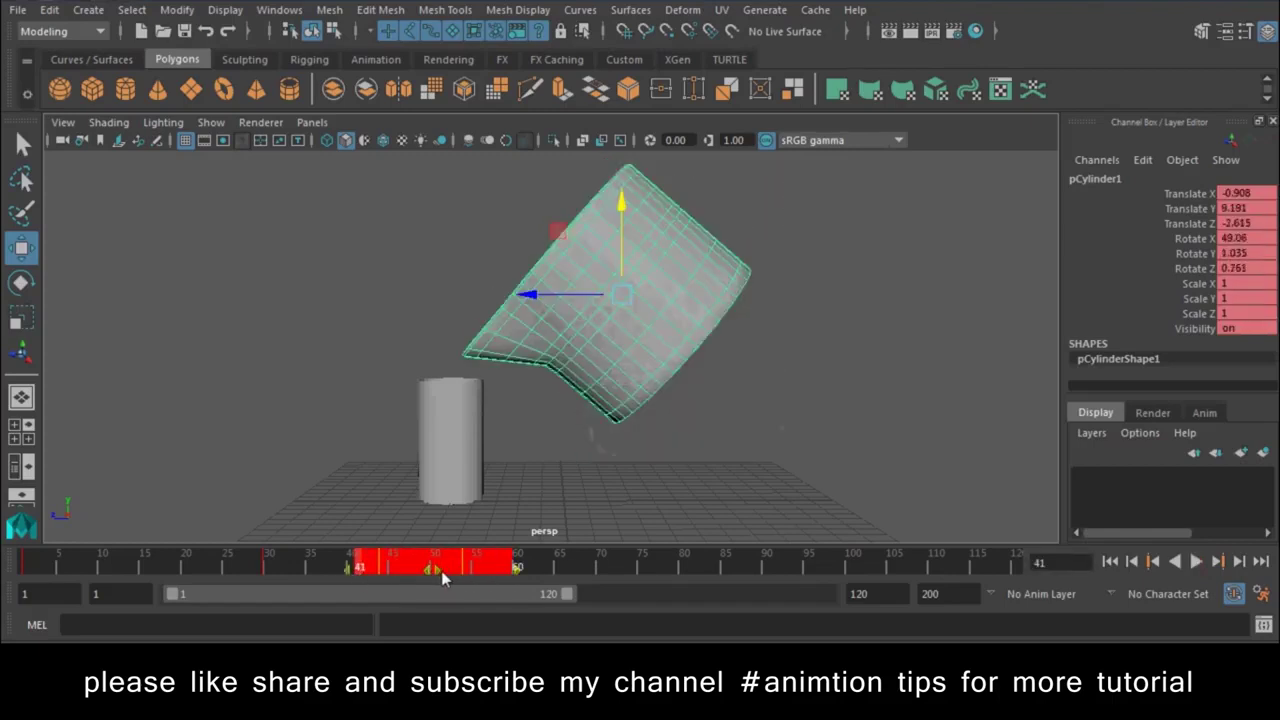
drag(441, 571, 499, 571)
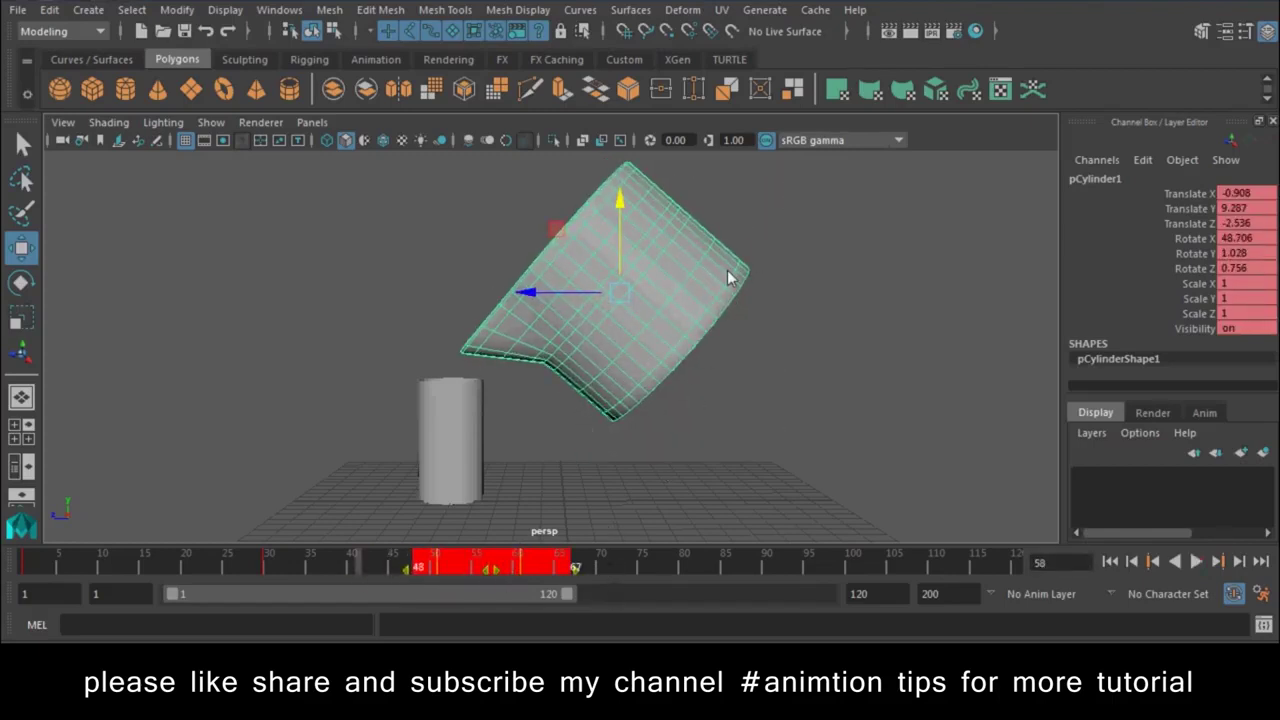
click(796, 248)
key(ctrl+z)
mouse_move(568, 571)
shift+mouse_down()
mouse_move(485, 571)
mouse_move(650, 567)
shift+mouse_up()
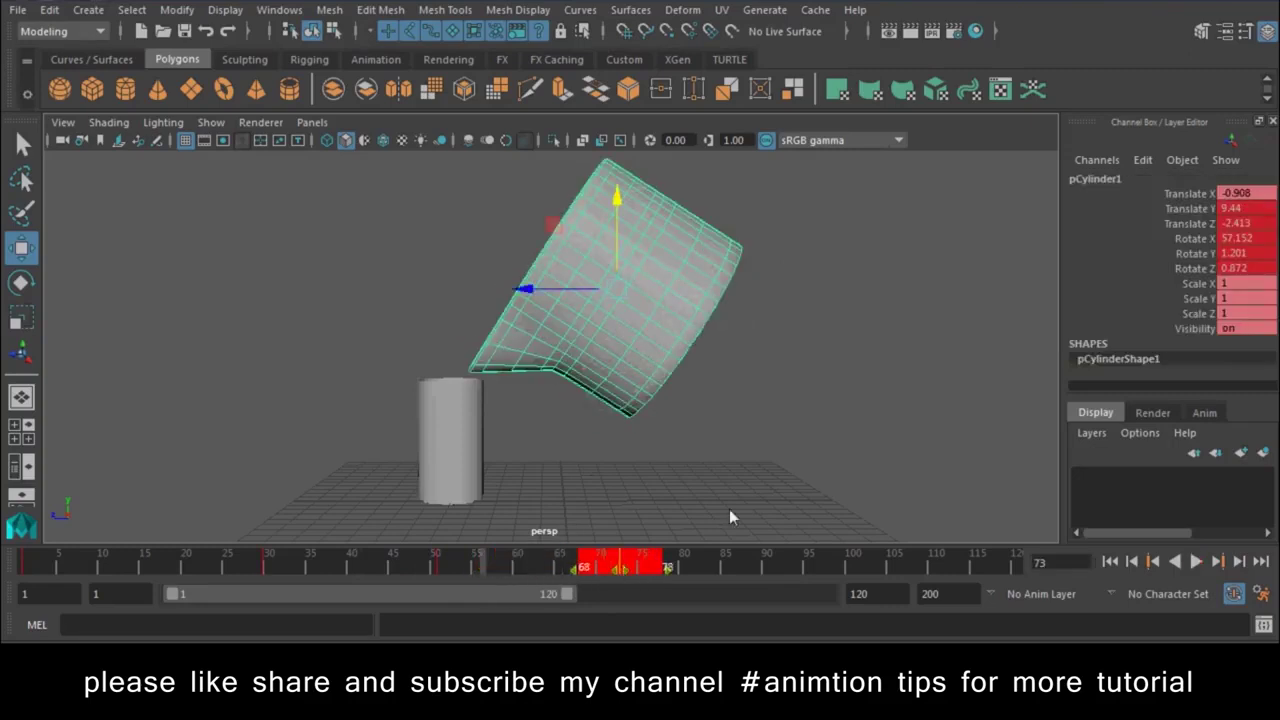
click(730, 512)
click(1196, 562)
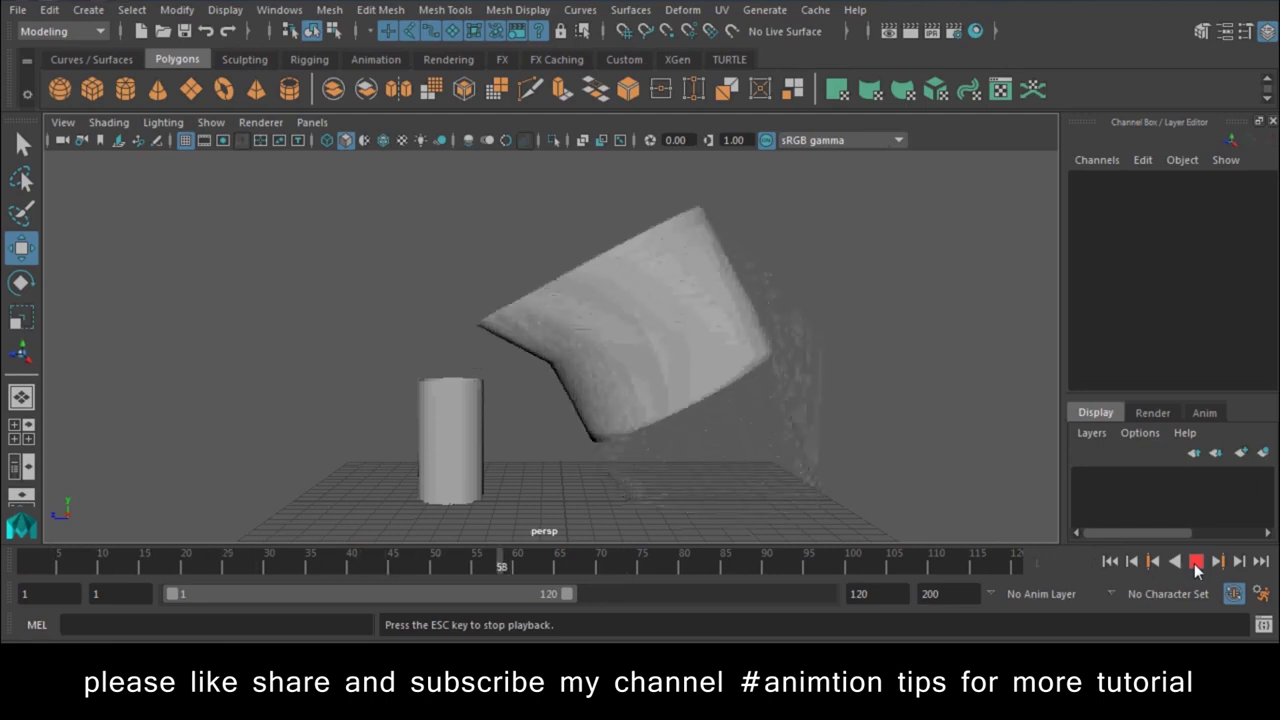
click(1196, 562)
Return to frame 1 and reselect the jug
mouse_move(514, 349)
alt+mouse_down()
mouse_move(785, 408)
mouse_move(932, 543)
alt+mouse_up()
click(1110, 562)
mouse_move(765, 437)
alt+mouse_down()
mouse_move(621, 454)
mouse_move(525, 403)
alt+mouse_up()
click(659, 239)
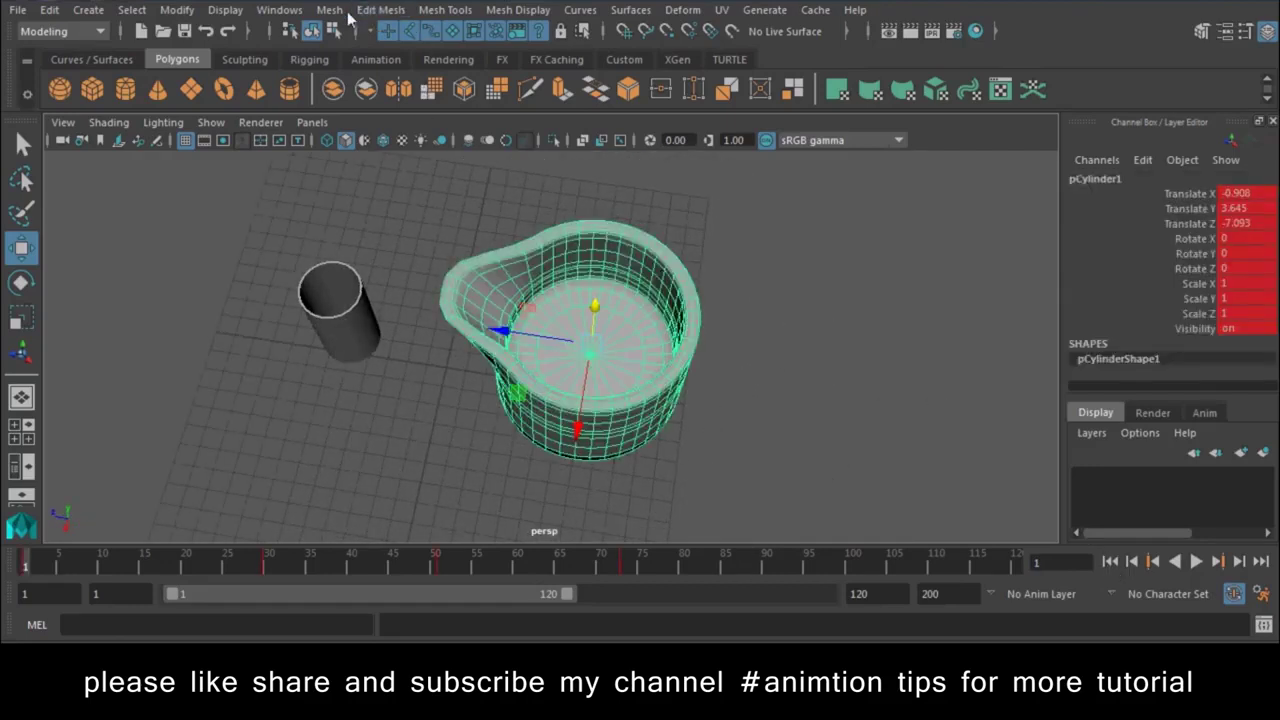
Switch to the FX menu set, delete the small cup's history and select the jug
click(60, 31)
click(40, 86)
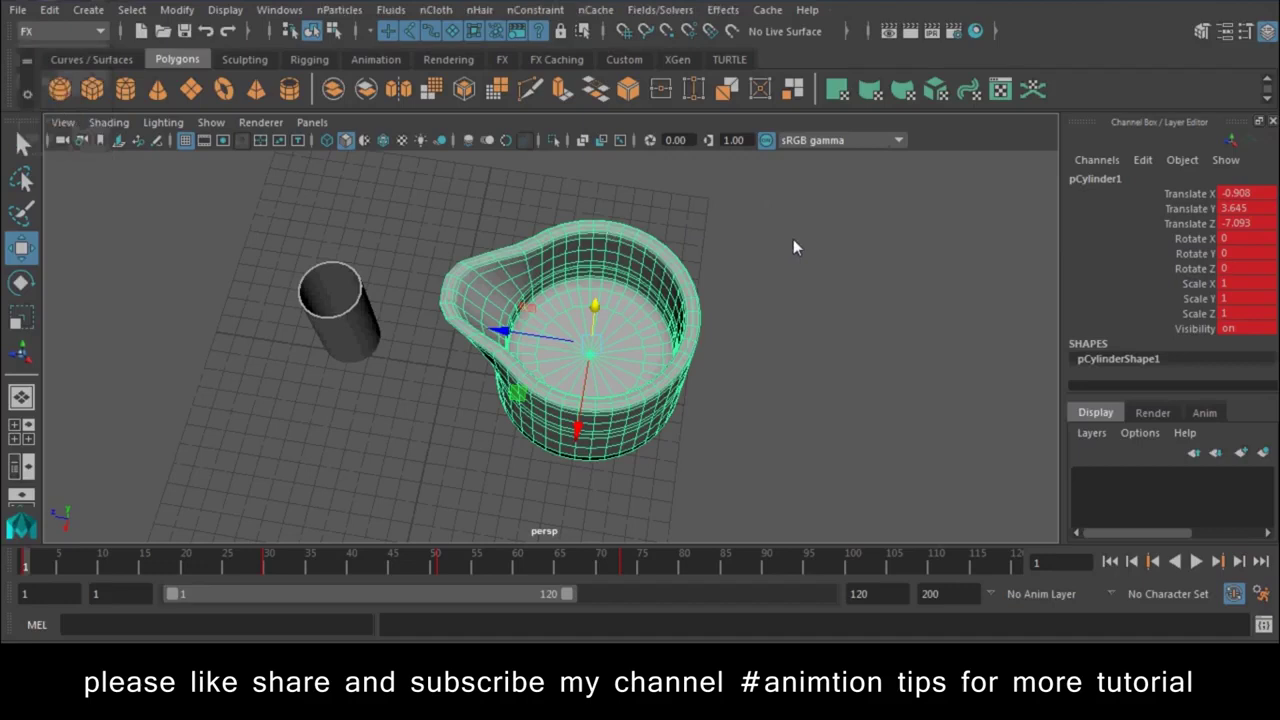
click(49, 9)
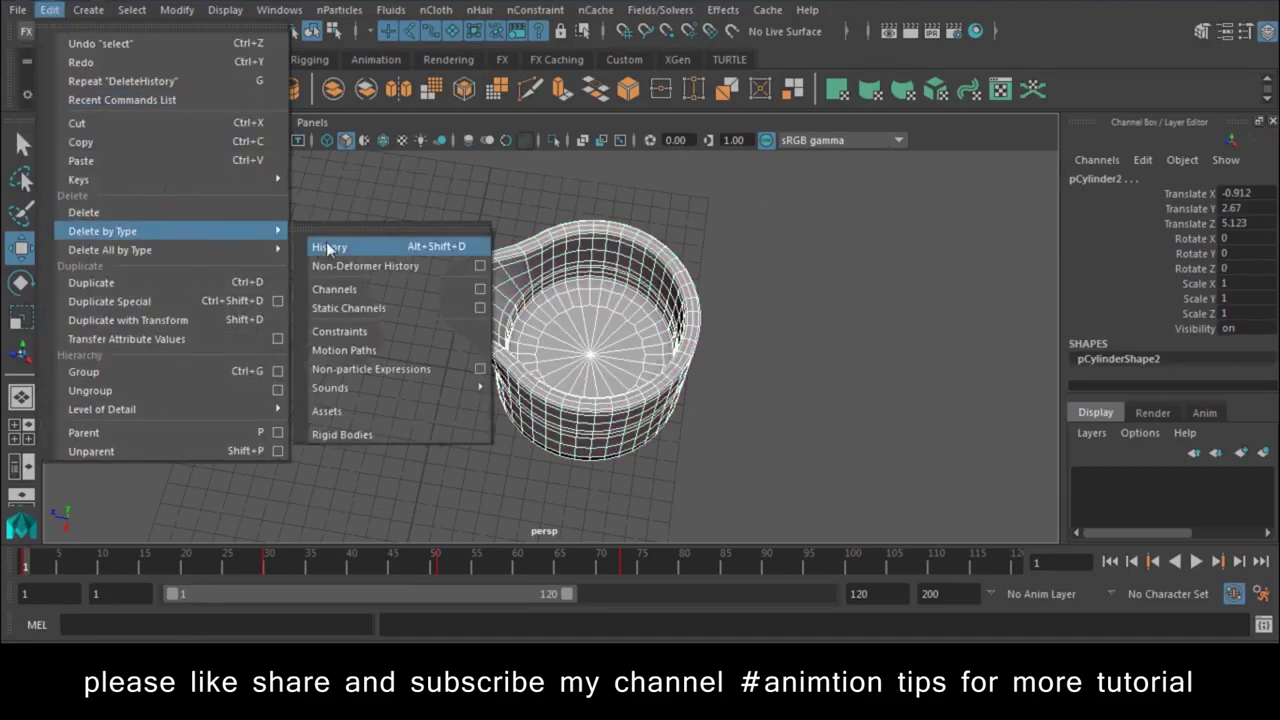
click(334, 248)
click(601, 392)
click(64, 39)
Make Water the default nParticle type and open the Fill Object option box
click(340, 9)
mouse_move(381, 189)
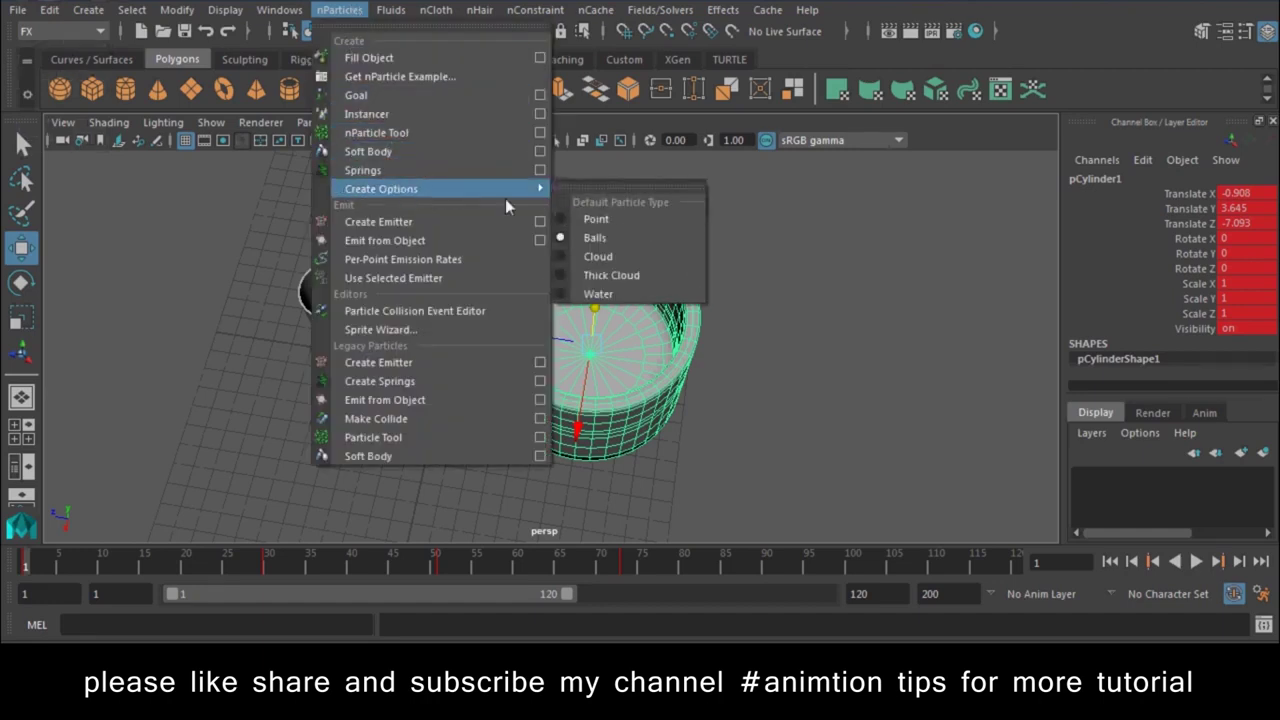
click(590, 296)
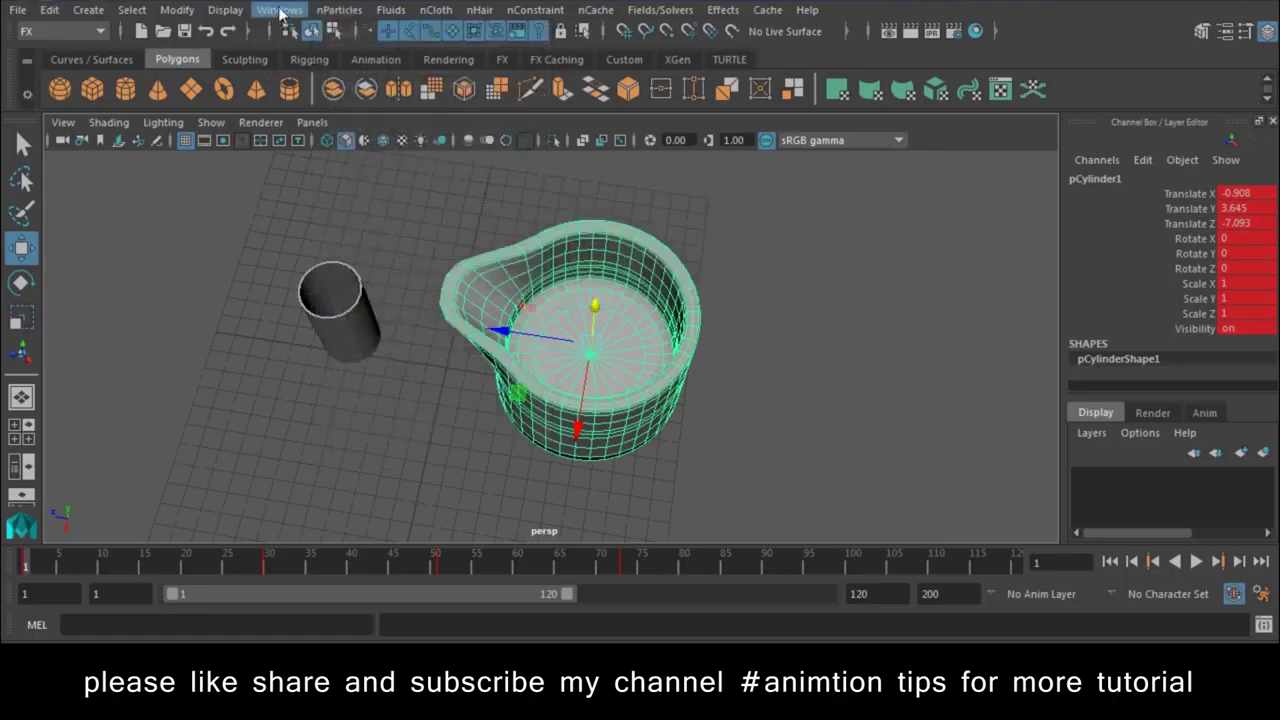
click(340, 9)
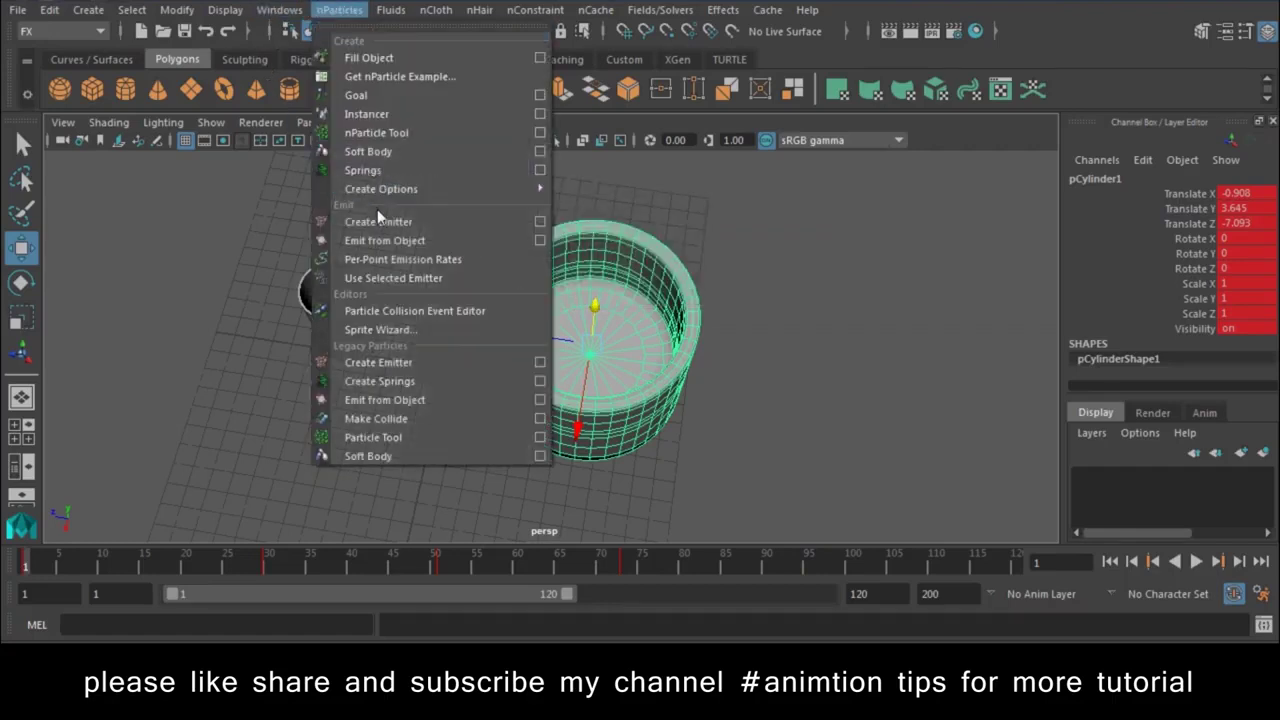
click(540, 58)
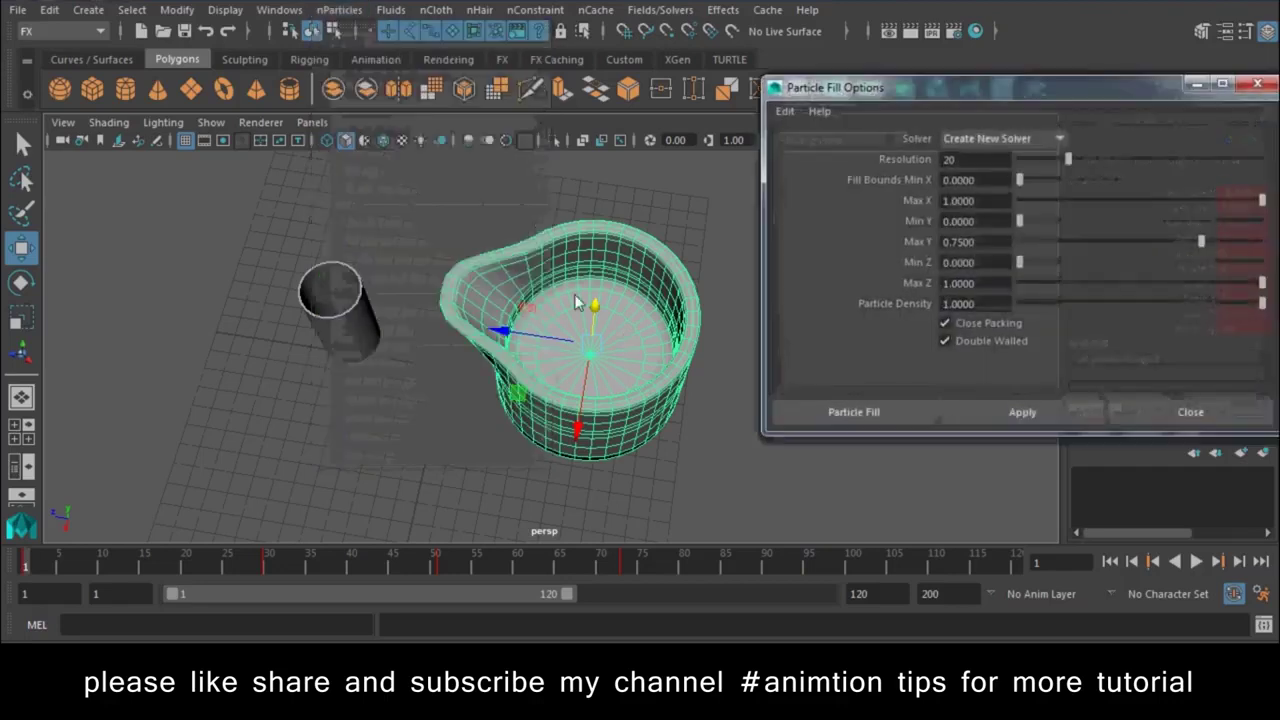
Reset the Particle Fill settings, clear Max Y, test-fill the jug and undo it
click(785, 111)
click(820, 148)
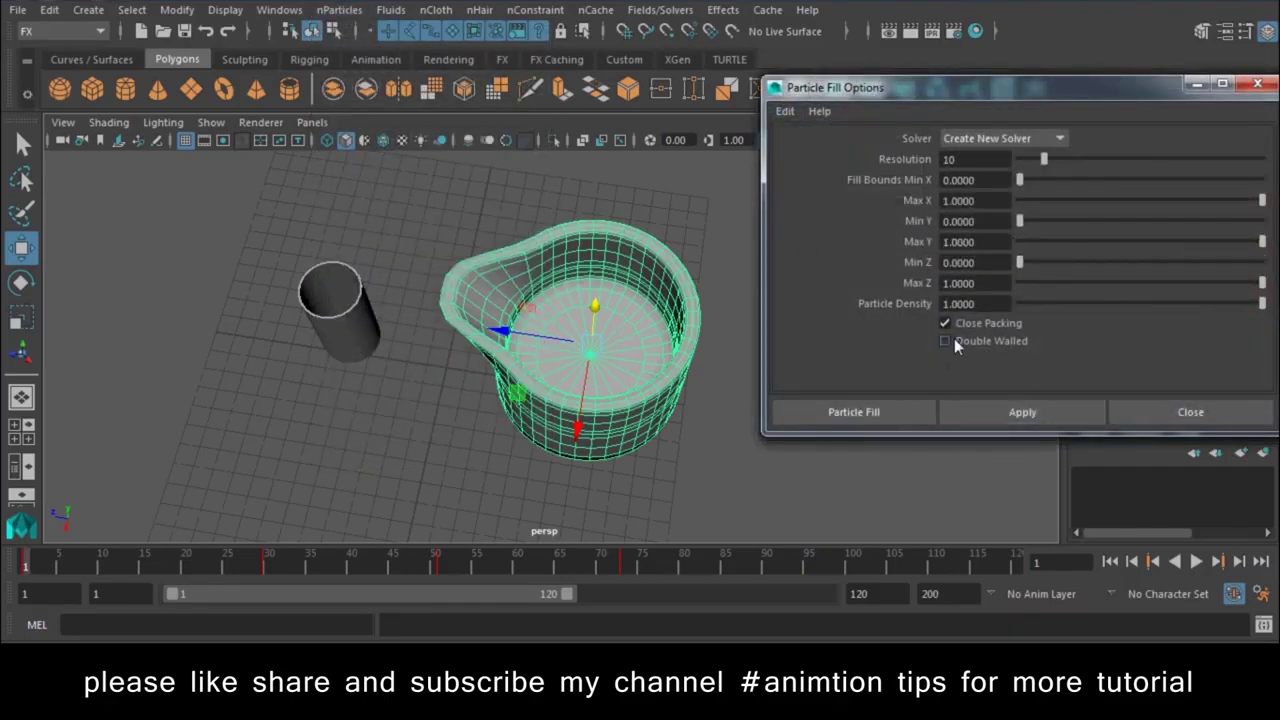
scroll(627, 273, up, 3)
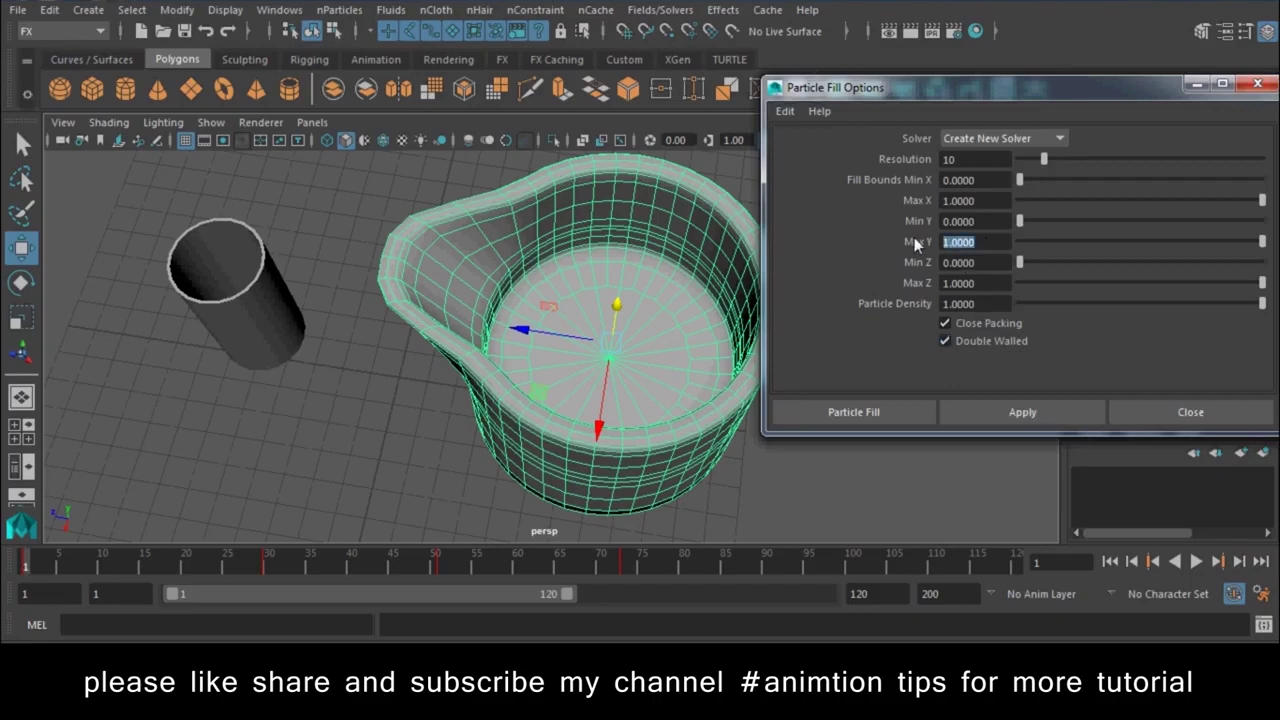
key(BackSpace)
click(975, 414)
mouse_move(608, 423)
alt+mouse_down()
mouse_move(714, 384)
mouse_move(634, 376)
mouse_move(588, 392)
alt+mouse_up()
key(ctrl+z)
key(ctrl+z)
key(ctrl+z)
Fill the jug at Resolution 30, inspect it in wireframe, then undo the fill
alt+drag(617, 433, 588, 384)
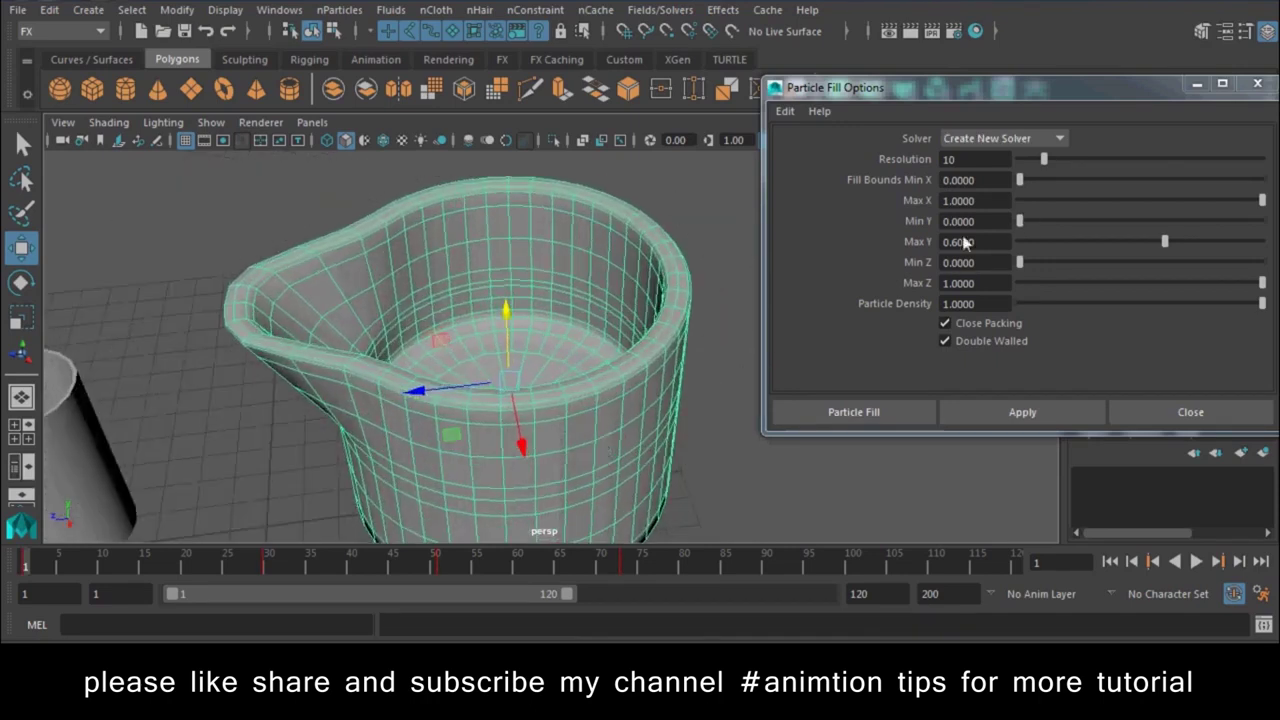
drag(962, 160, 935, 164)
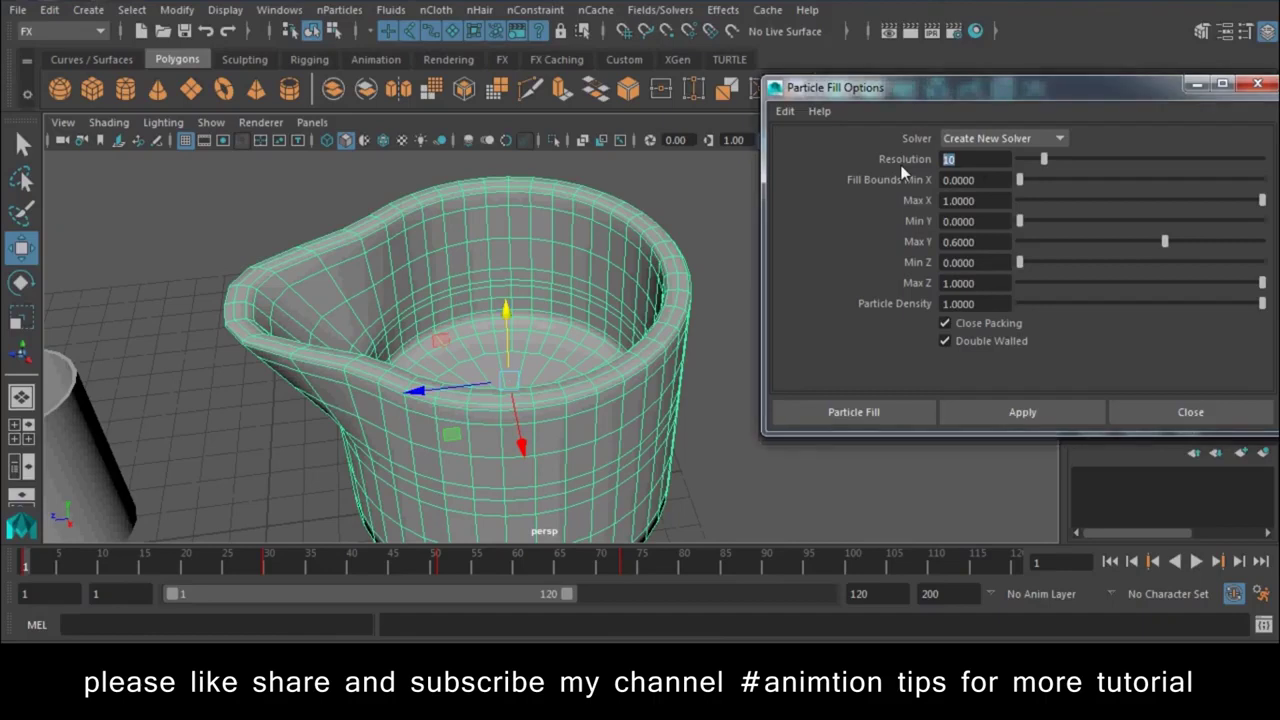
text(30)
click(986, 419)
mouse_move(520, 400)
alt+mouse_down()
mouse_move(444, 426)
mouse_move(555, 336)
mouse_move(532, 409)
mouse_move(420, 370)
alt+mouse_up()
key(4)
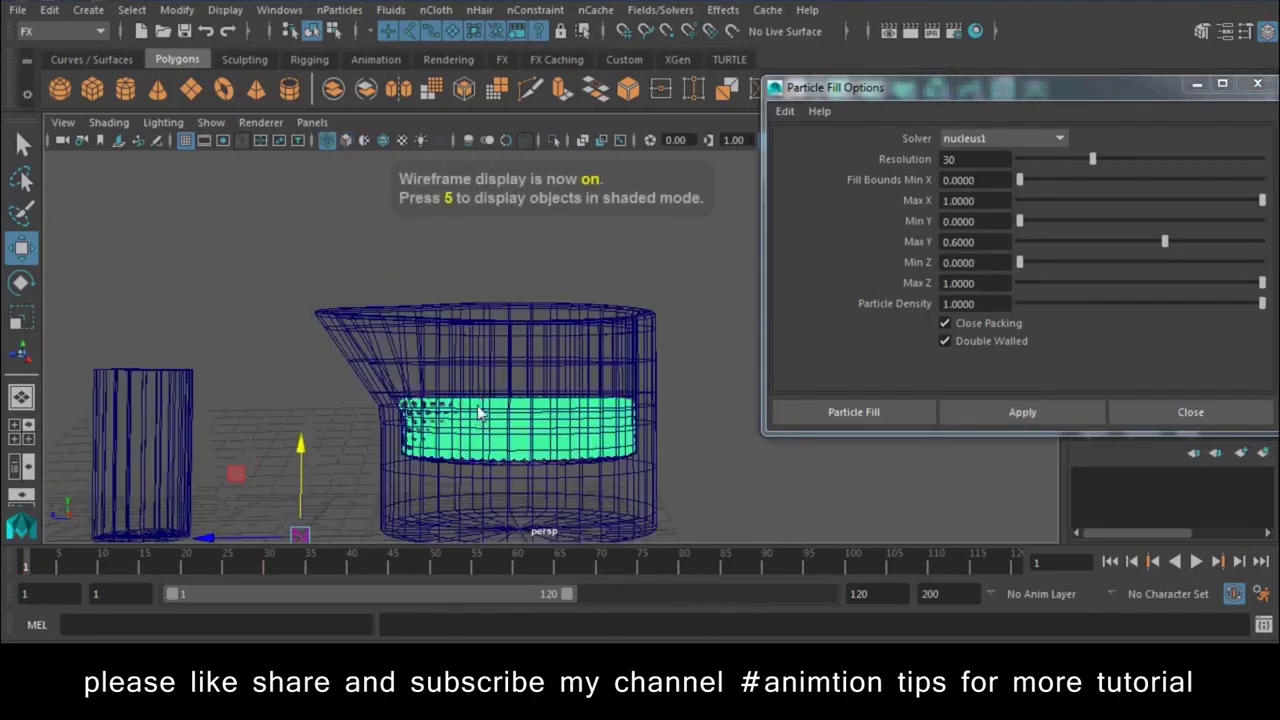
alt+drag(480, 413, 535, 413)
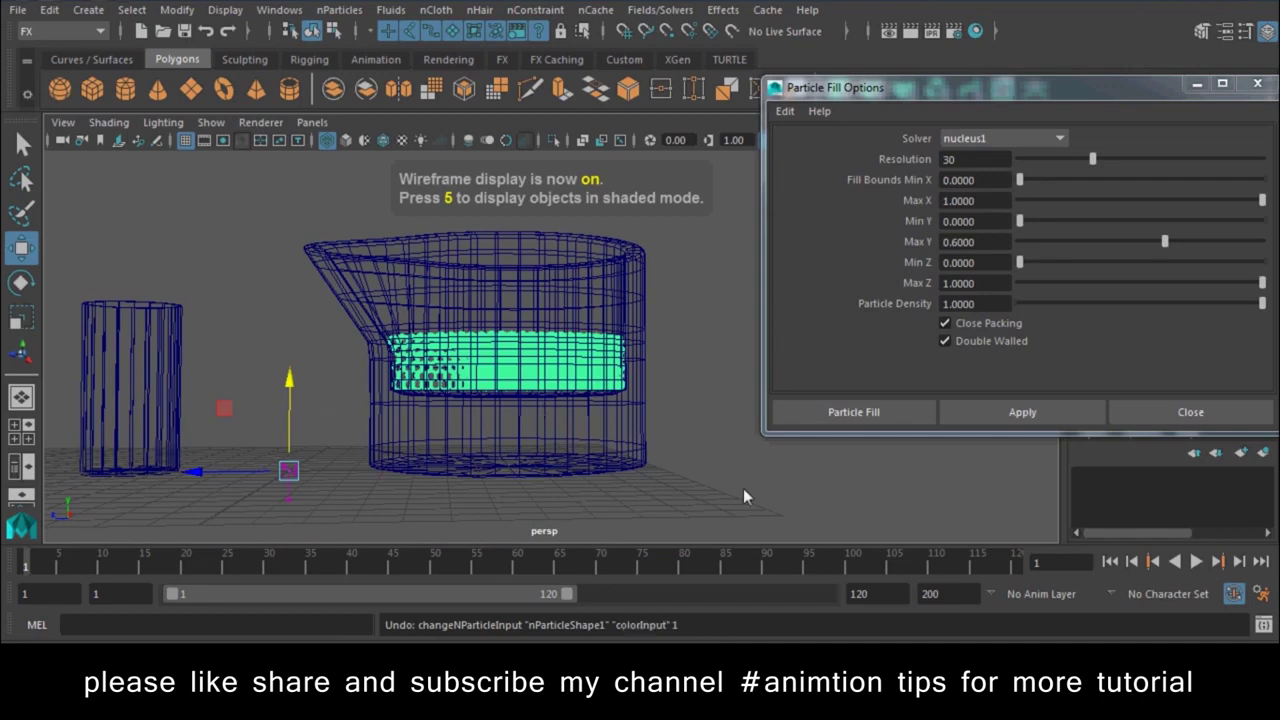
key(ctrl+z)
Fill the jug with water particles at Max Y 0.8 and close the fill options
drag(975, 242, 955, 242)
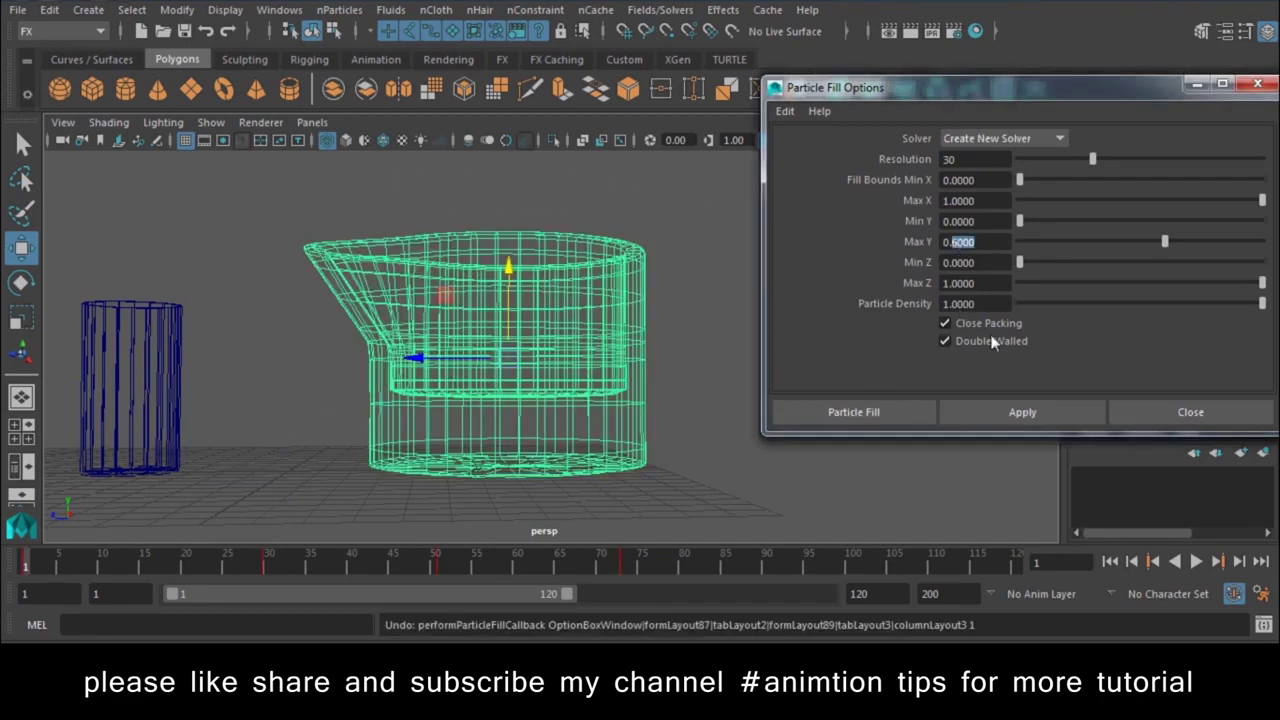
click(995, 417)
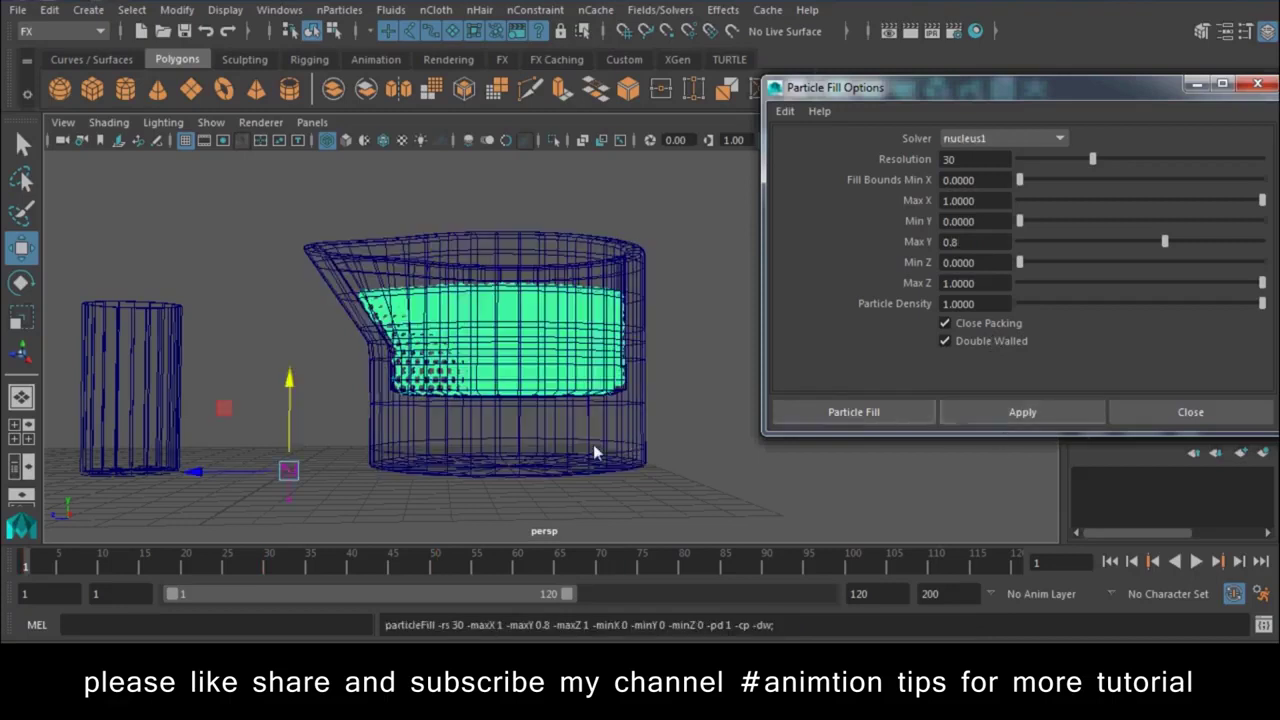
click(1169, 414)
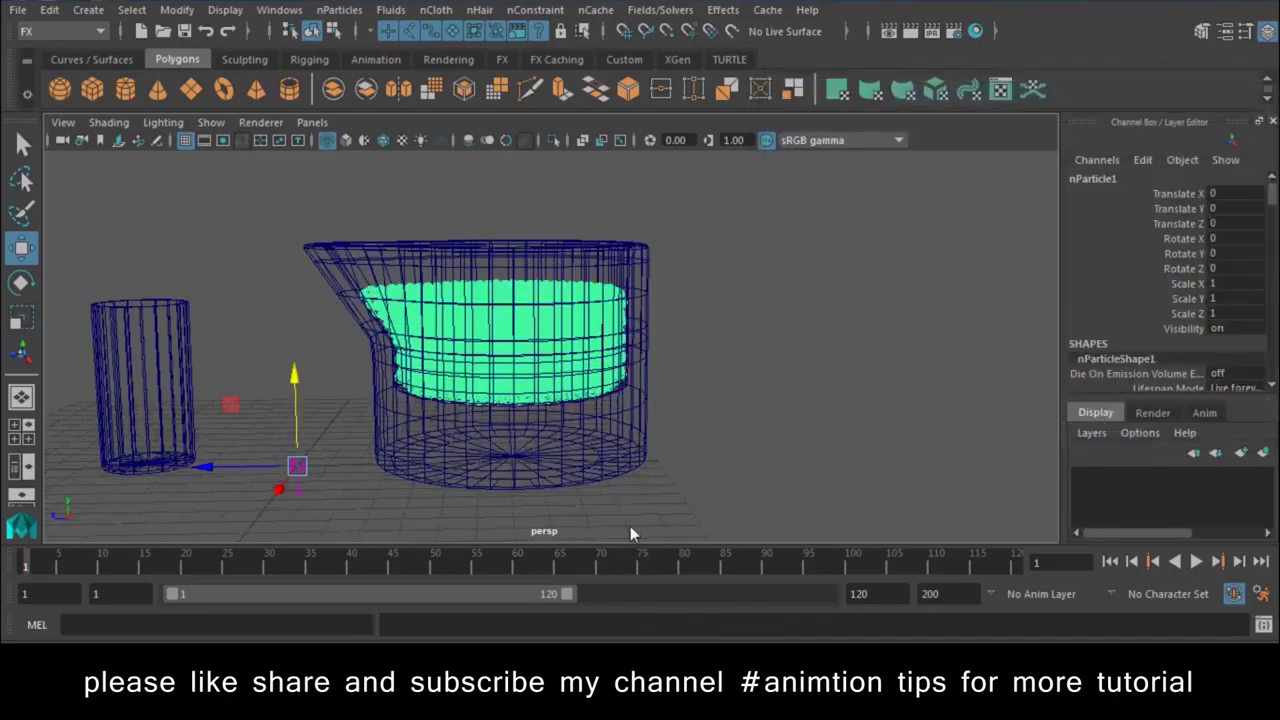
alt+right_drag(635, 486, 647, 504)
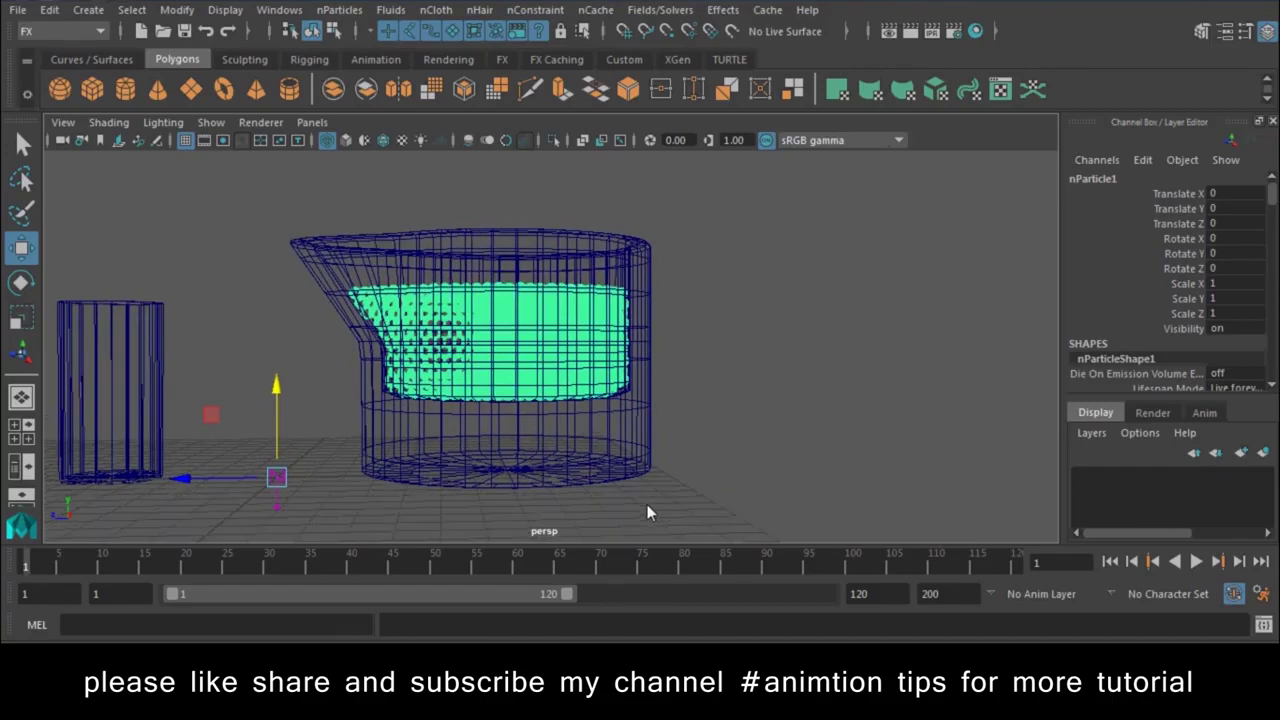
key(6)
alt+drag(620, 437, 834, 382)
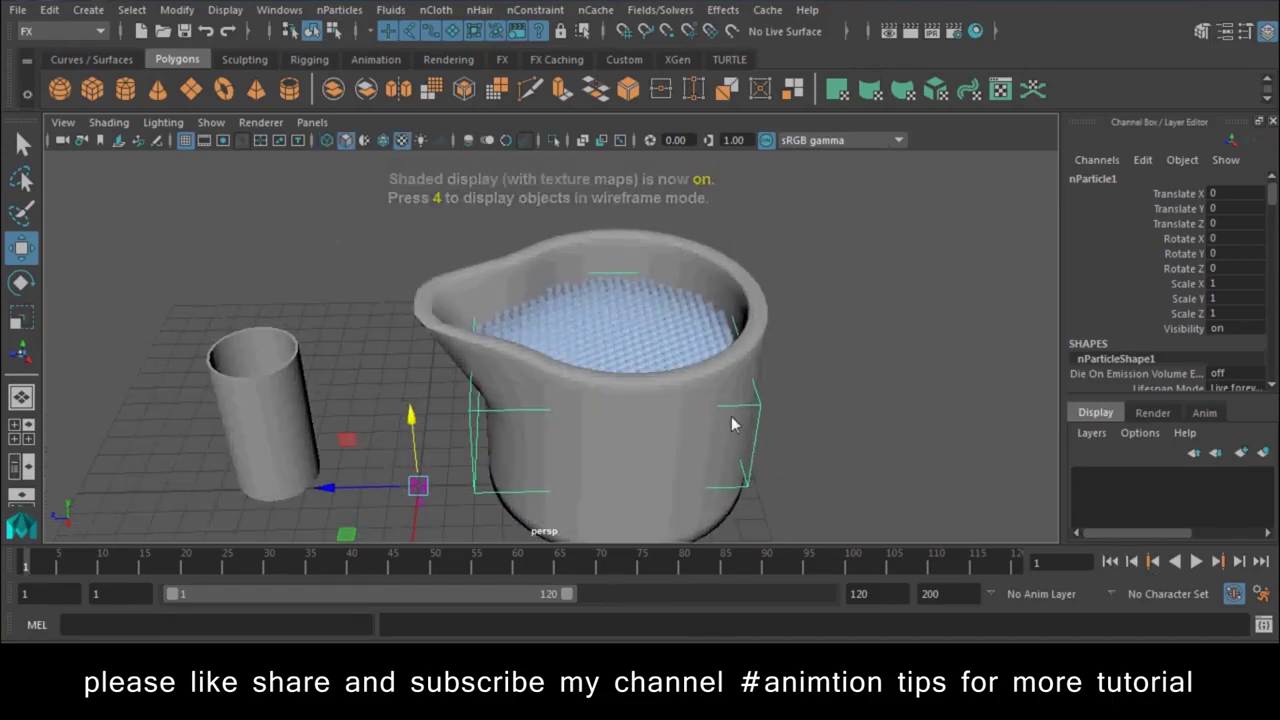
Make the cup a passive collider with nCloth > Create Passive Collider
click(507, 378)
click(270, 372)
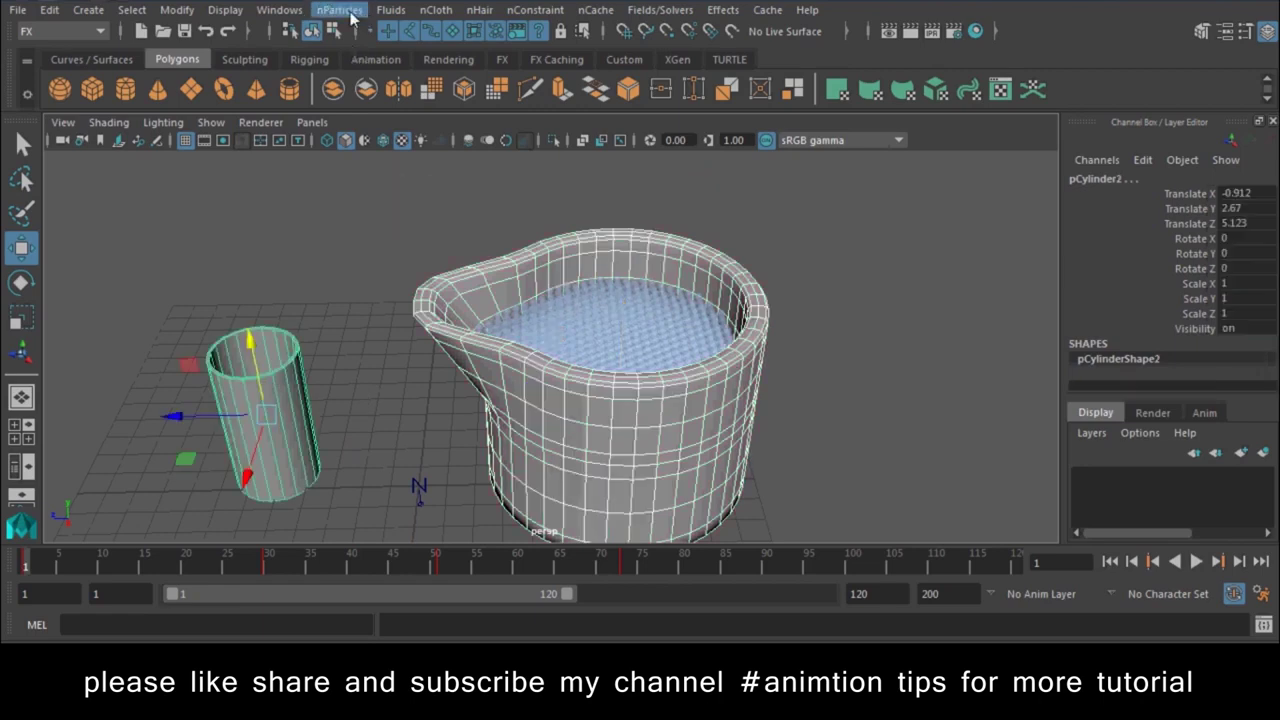
click(350, 12)
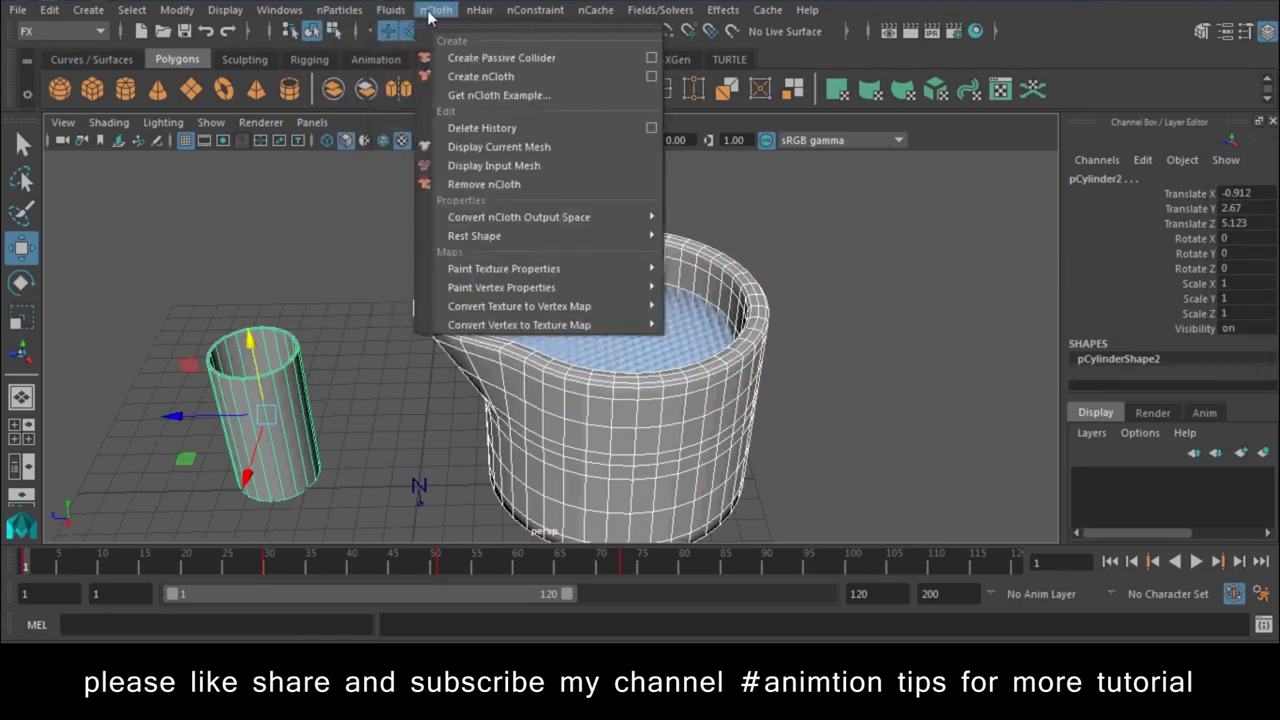
click(501, 57)
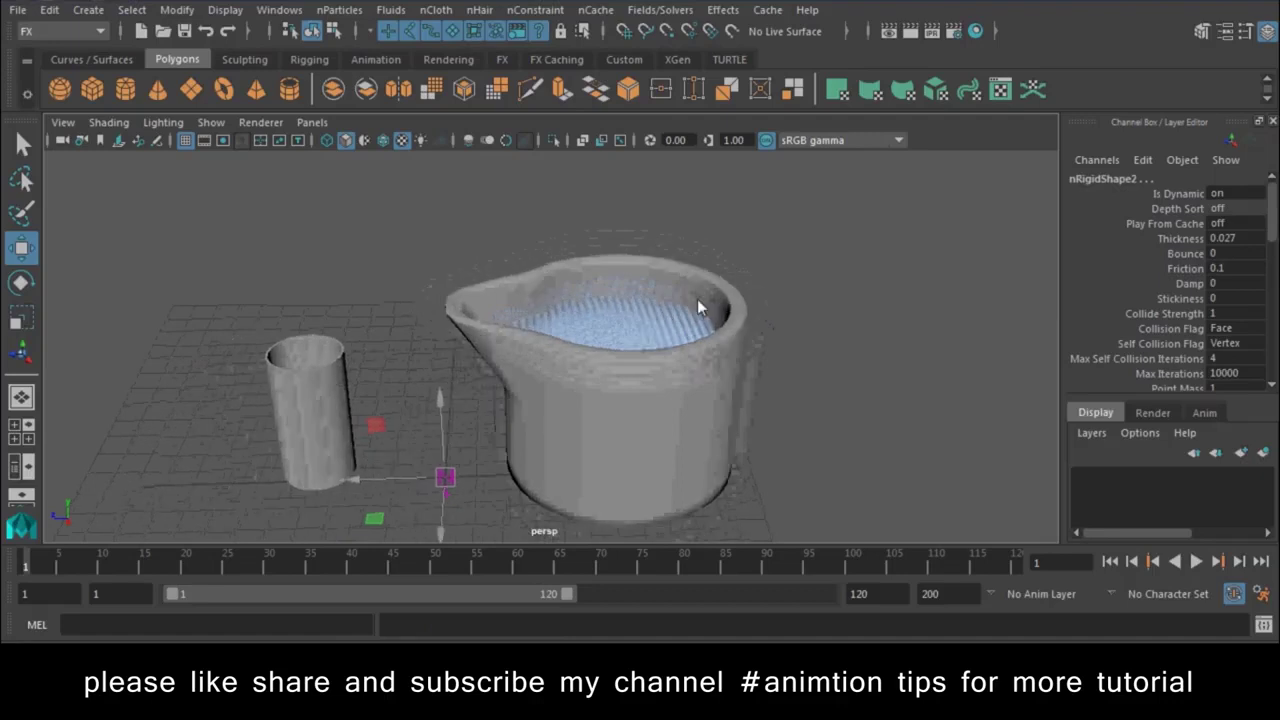
Play the simulation forward and back, orbiting to watch the jug pour, then select the liquid
click(1197, 563)
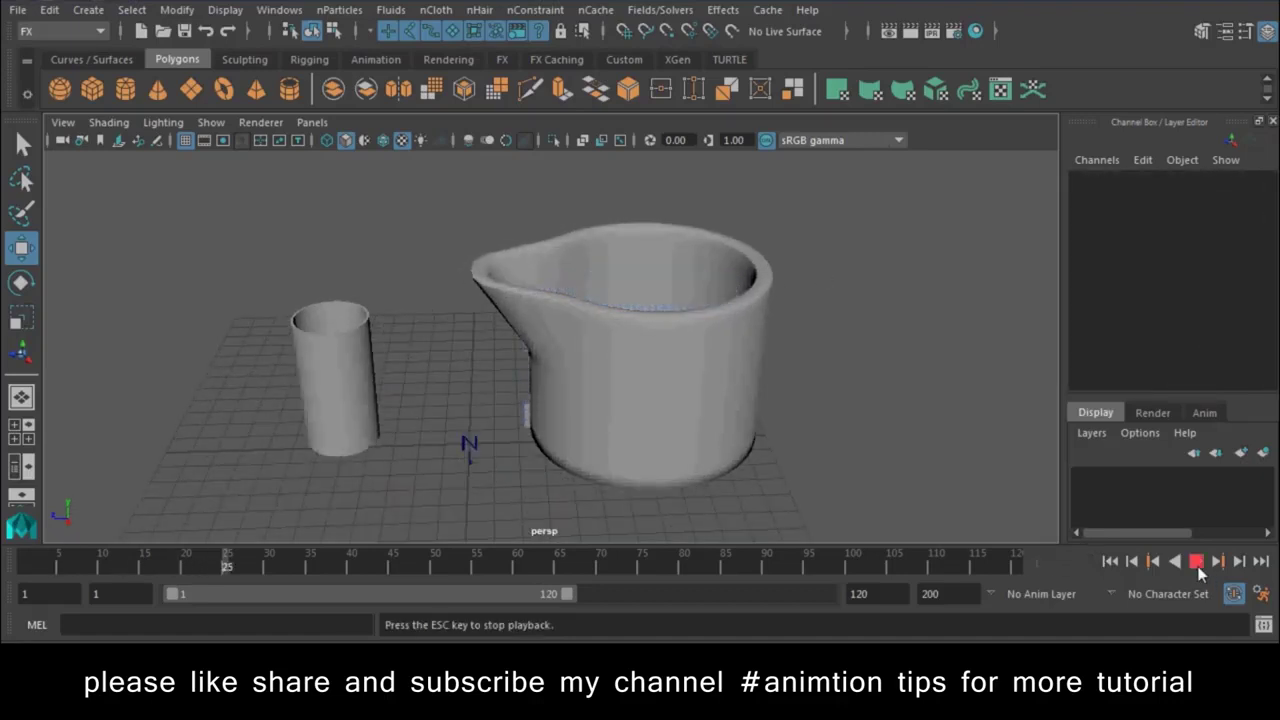
click(1175, 563)
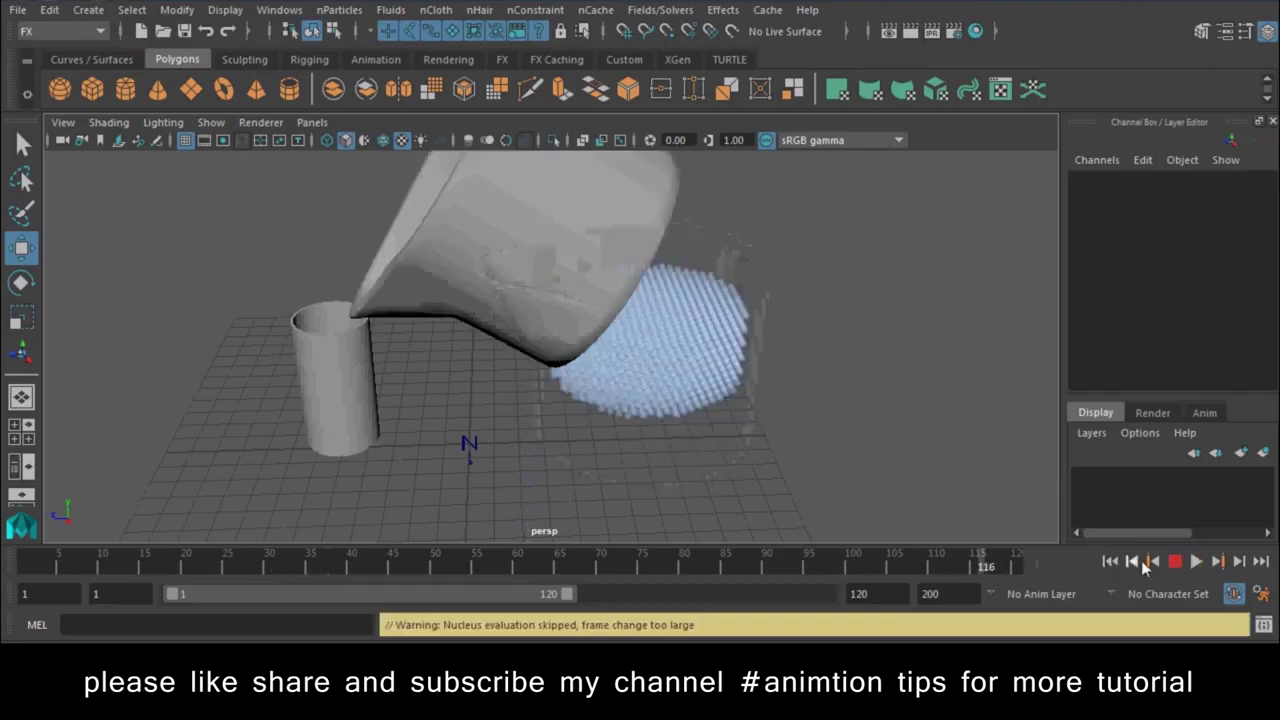
click(1196, 563)
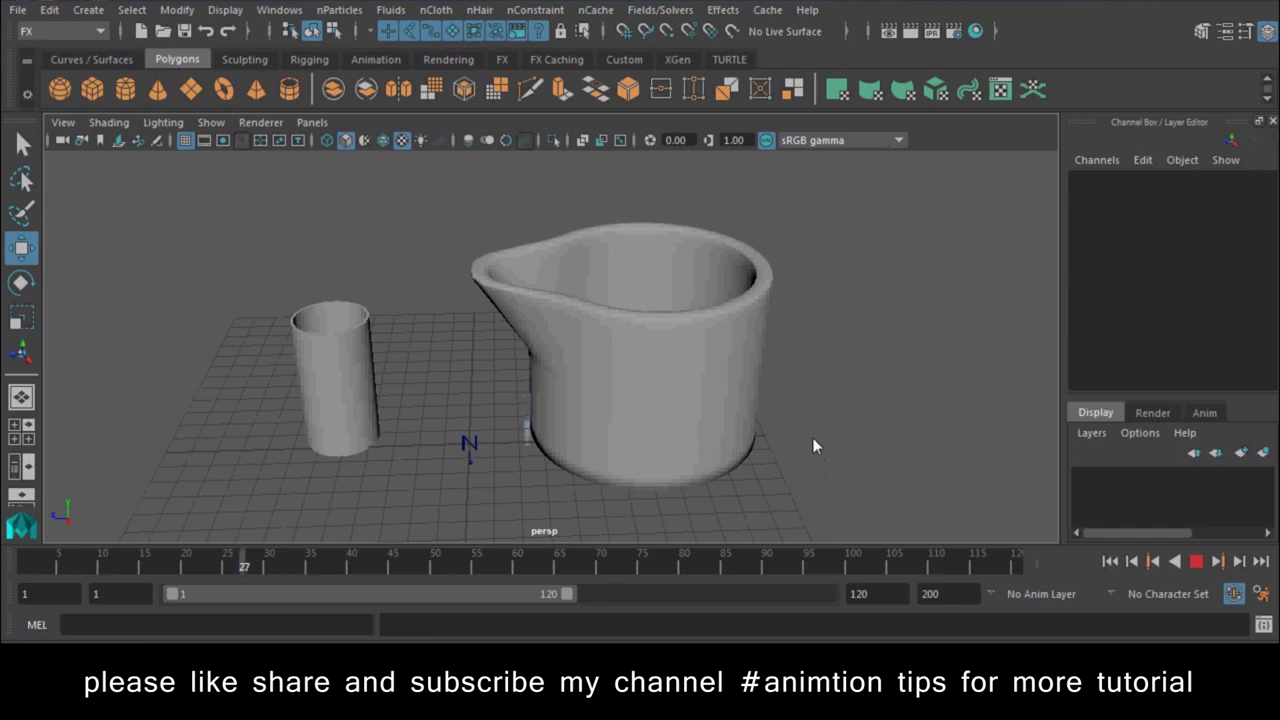
alt+drag(812, 437, 742, 473)
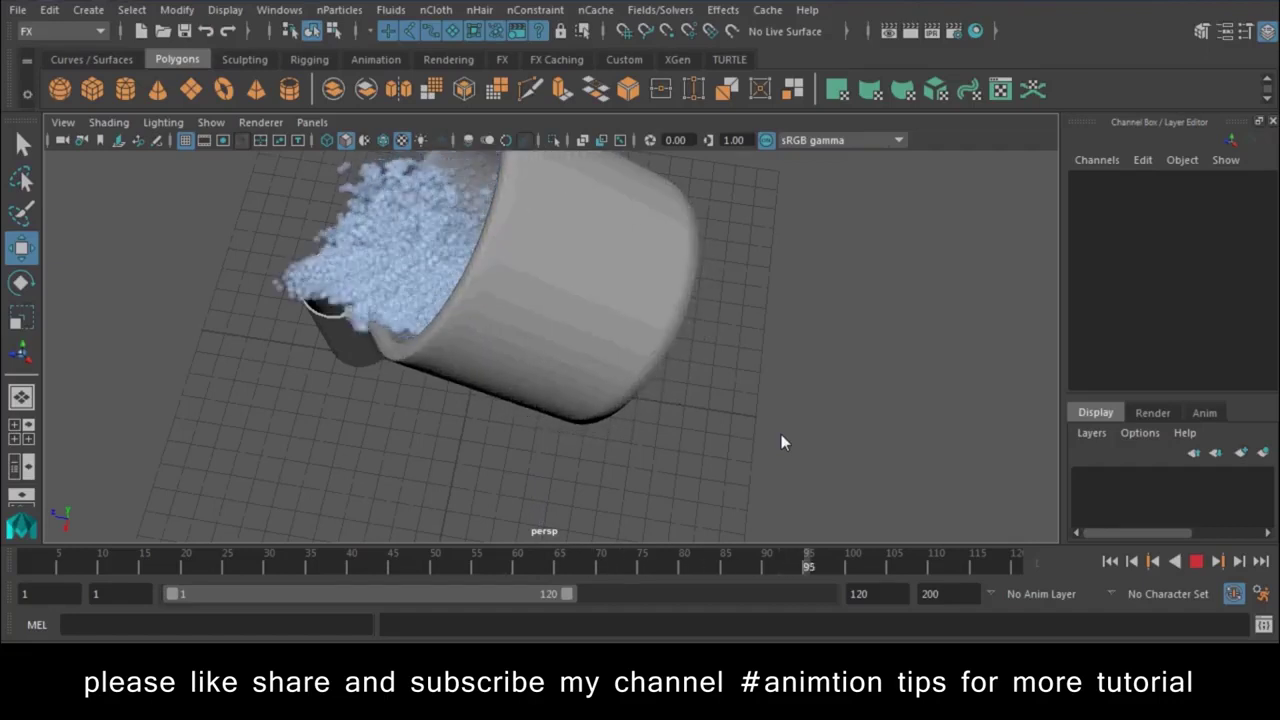
key(Escape)
mouse_move(489, 466)
alt+mouse_down()
mouse_move(491, 359)
mouse_move(533, 377)
mouse_move(549, 437)
mouse_move(502, 376)
mouse_move(478, 388)
mouse_move(293, 289)
alt+mouse_up()
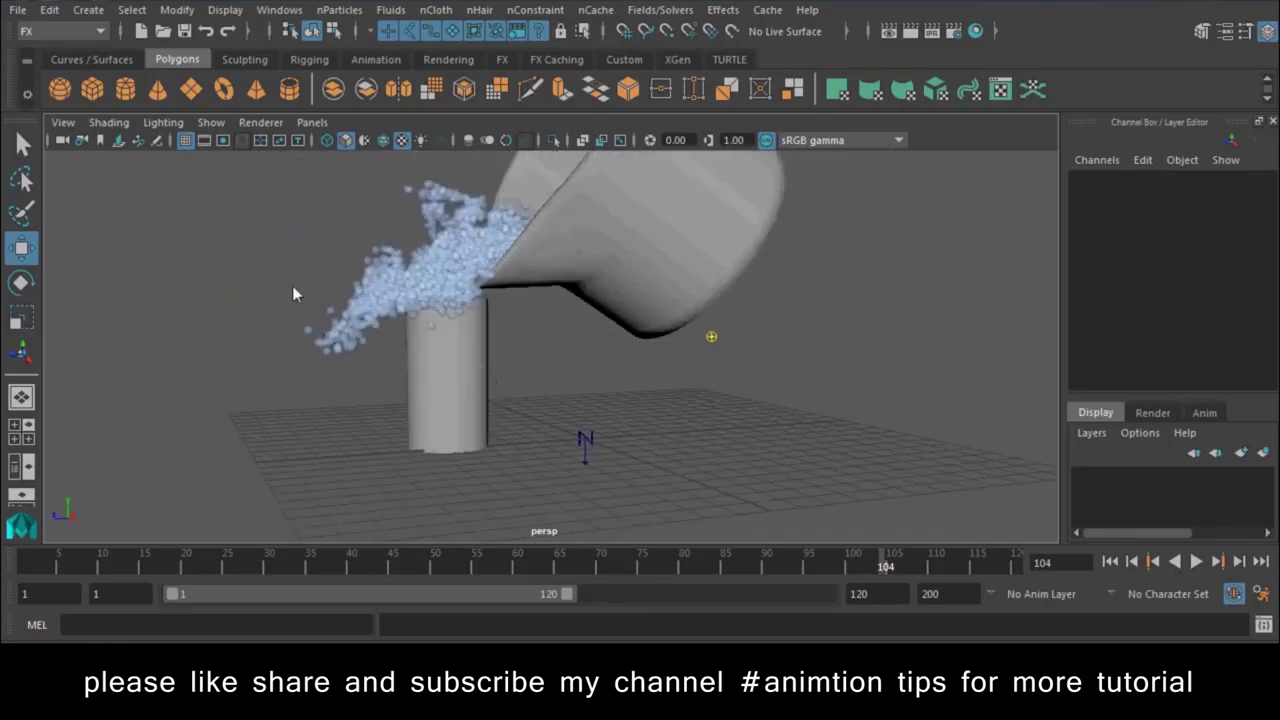
drag(330, 344, 341, 367)
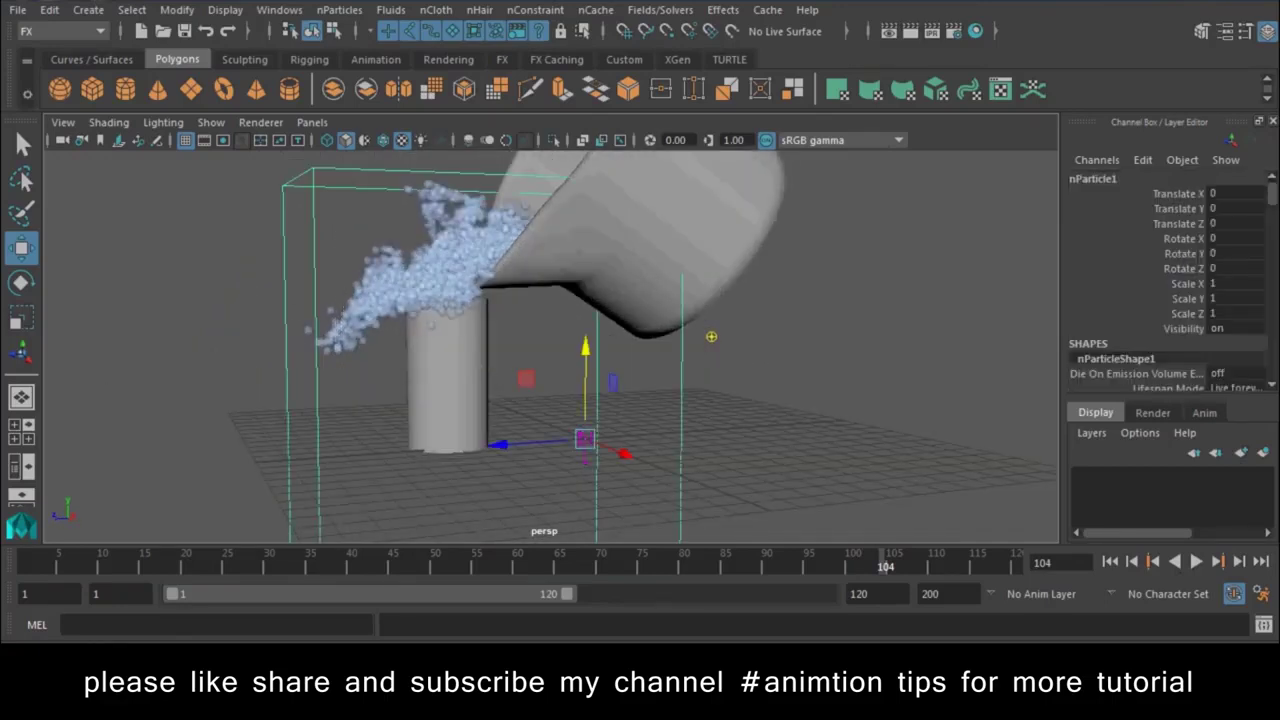
Set the nucleus1 Space Scale to 0.2 under Scale Attributes
click(1225, 31)
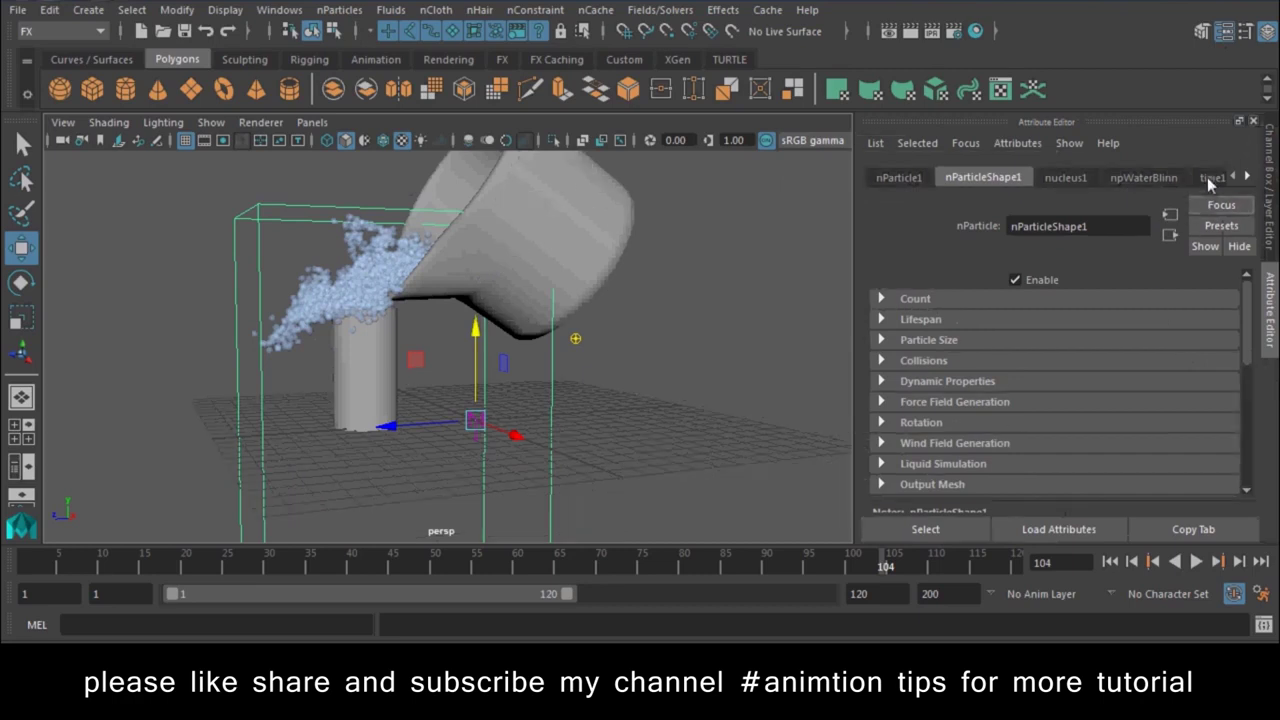
click(1066, 177)
scroll(1047, 384, down, 5)
scroll(1047, 384, down, 5)
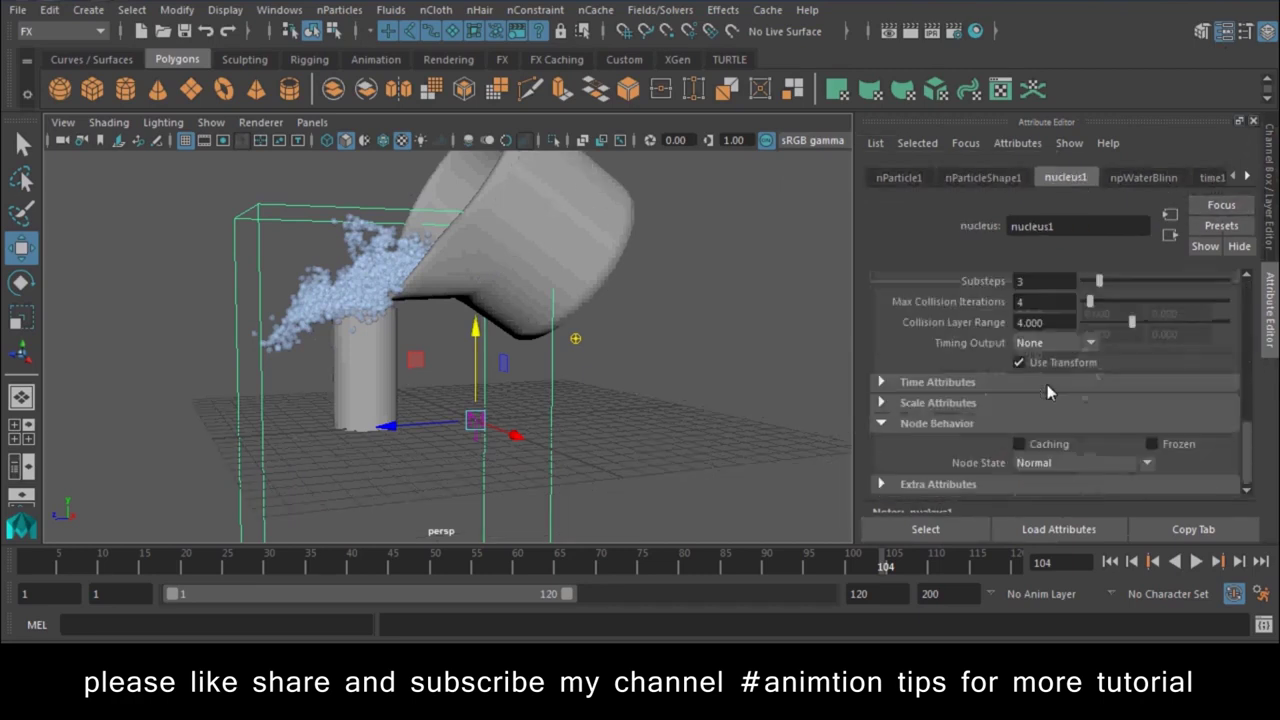
click(966, 403)
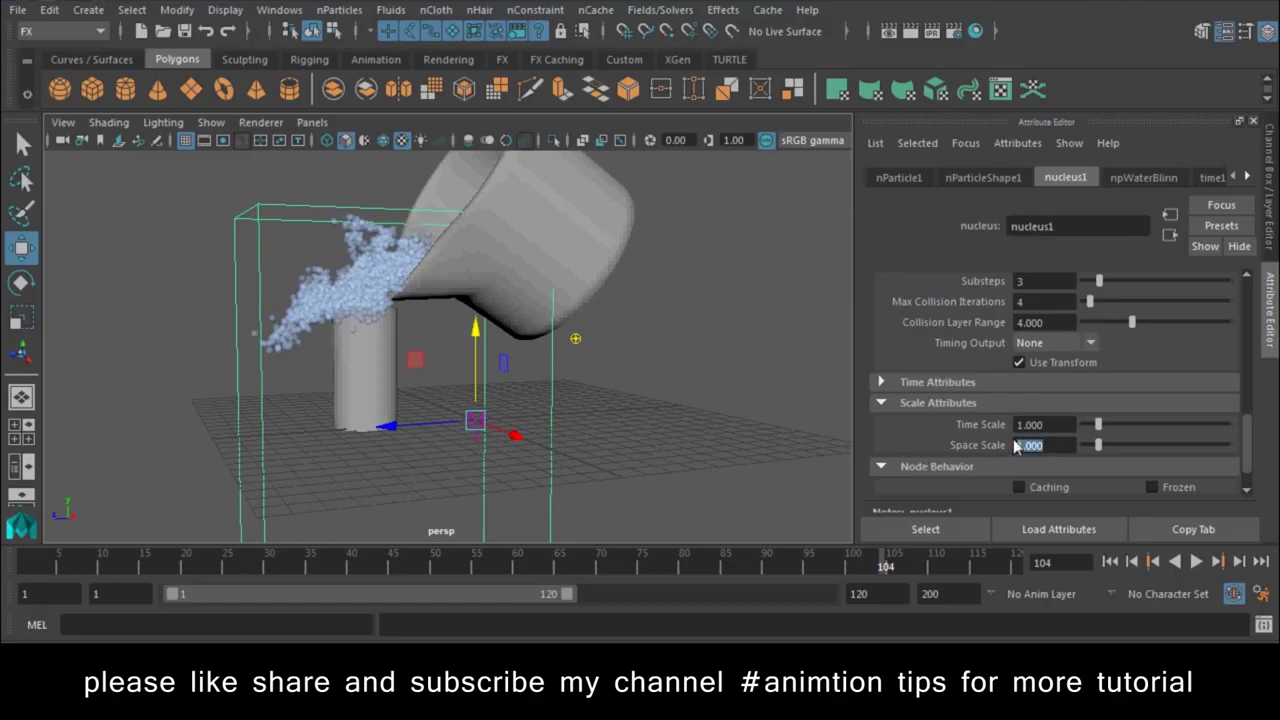
key(Return)
Replay the pour from frame 1, then move the cup left along X under the stream
click(1112, 562)
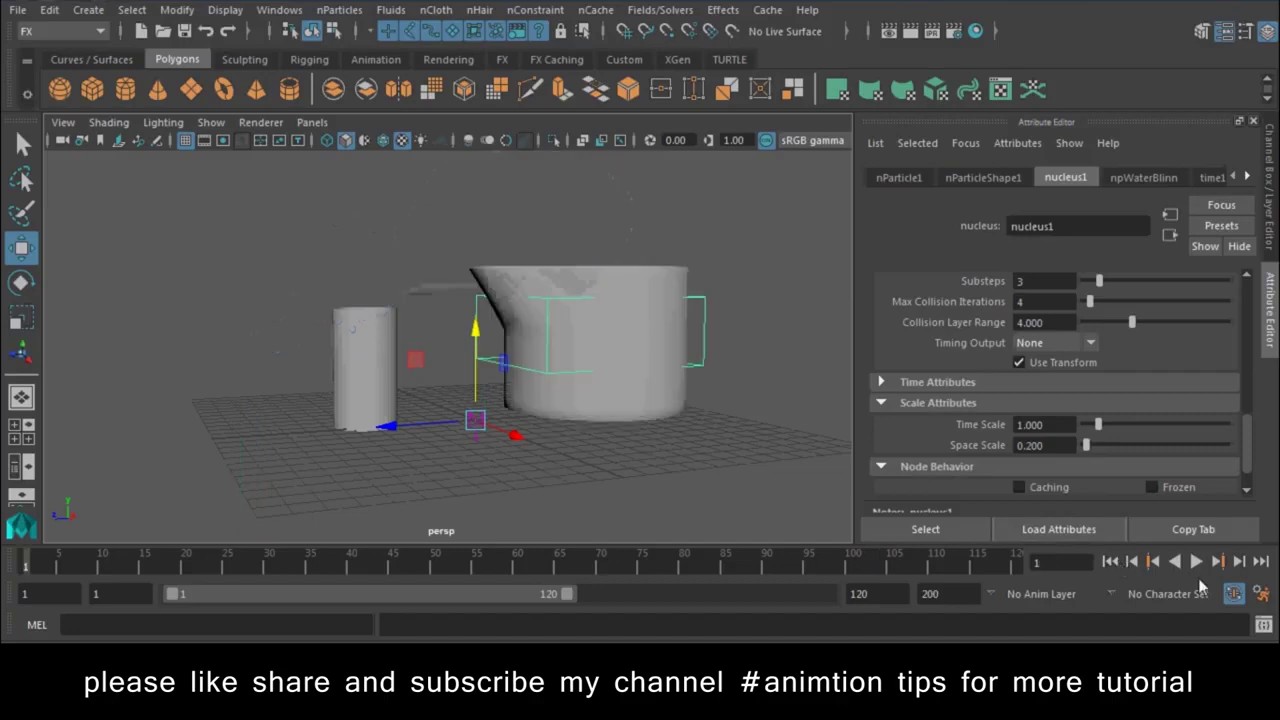
click(1196, 561)
alt+drag(478, 396, 620, 440)
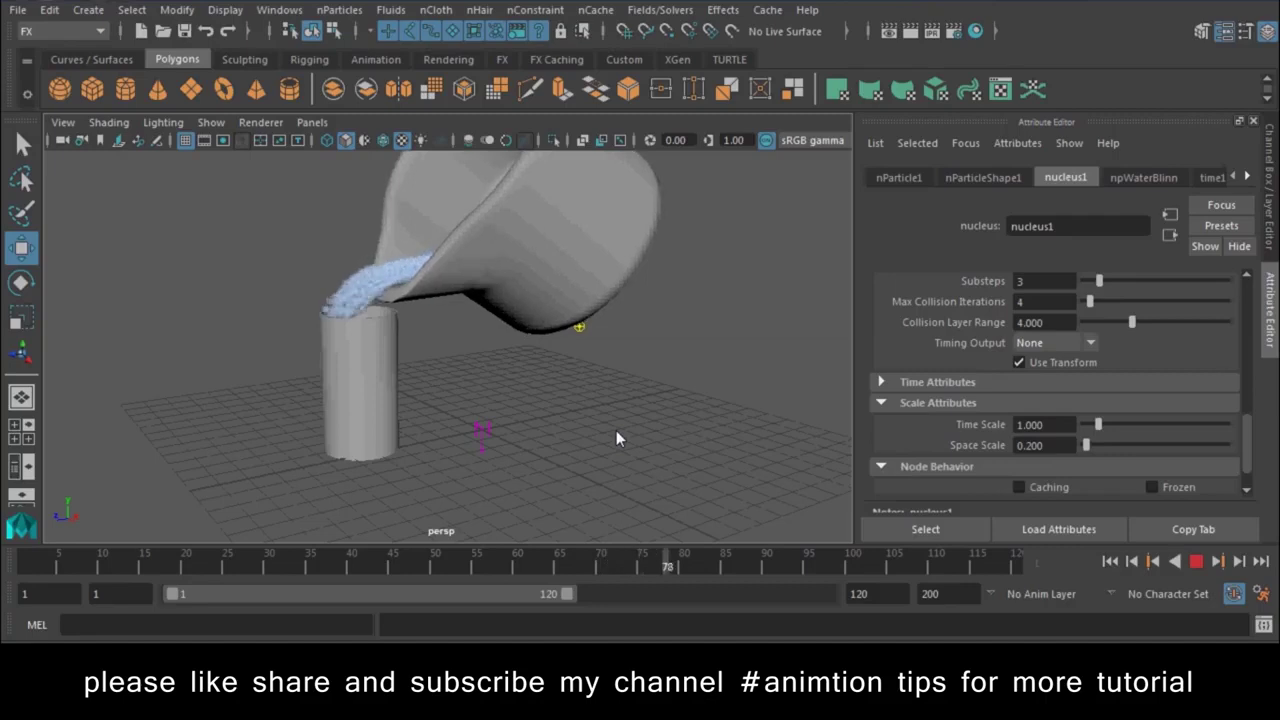
click(481, 430)
alt+drag(470, 440, 400, 400)
click(301, 350)
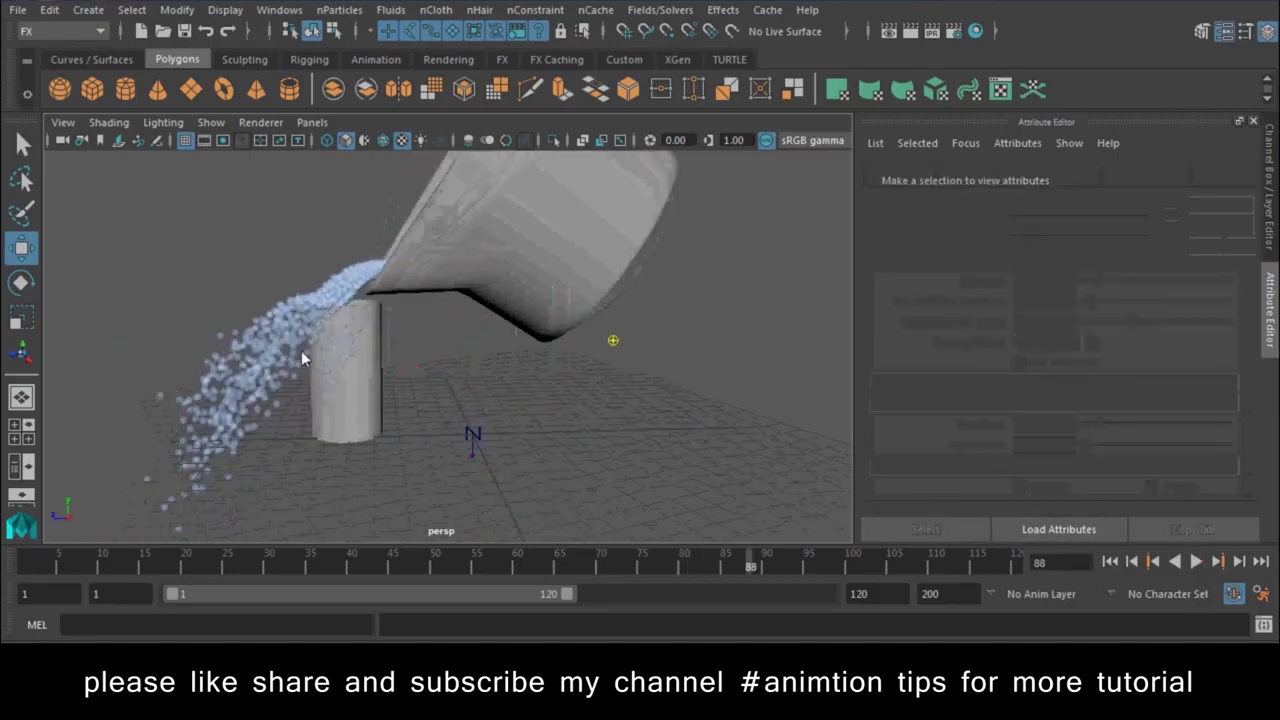
click(360, 370)
drag(278, 370, 256, 370)
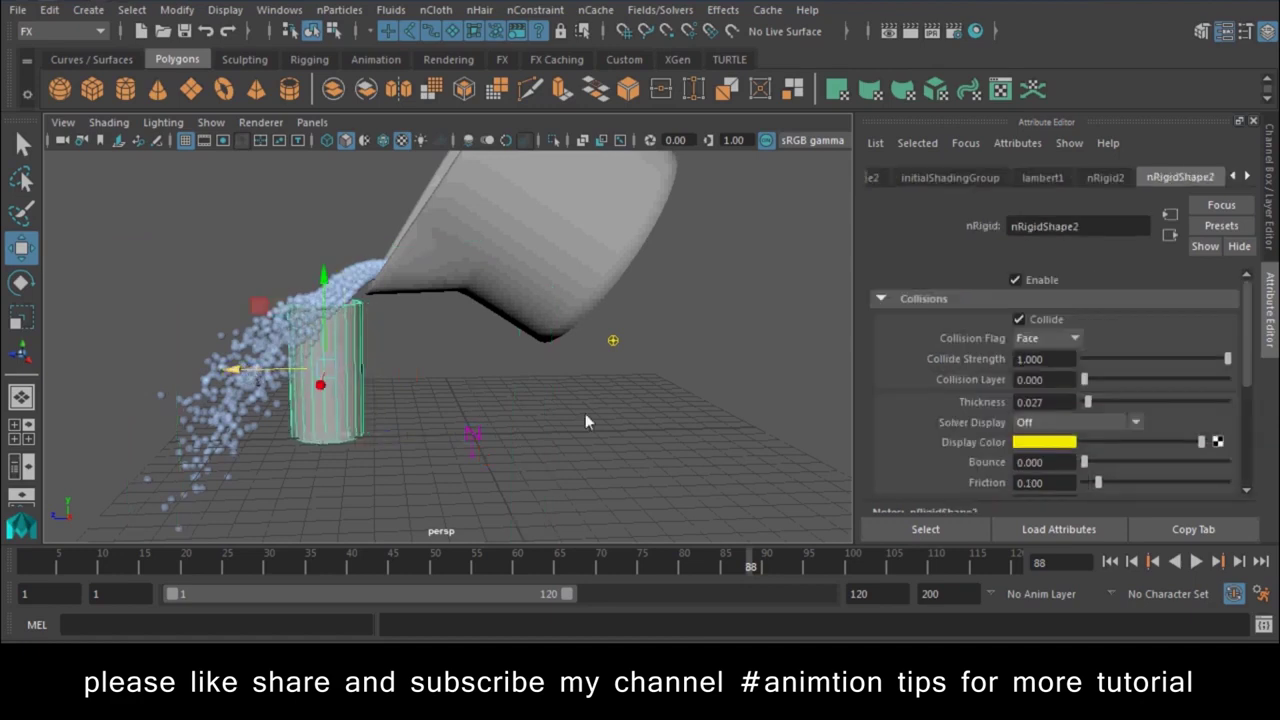
Replay the pour from frame 1 to check the stream lands in the moved cup, then rewind
click(1112, 562)
alt+drag(362, 430, 1006, 510)
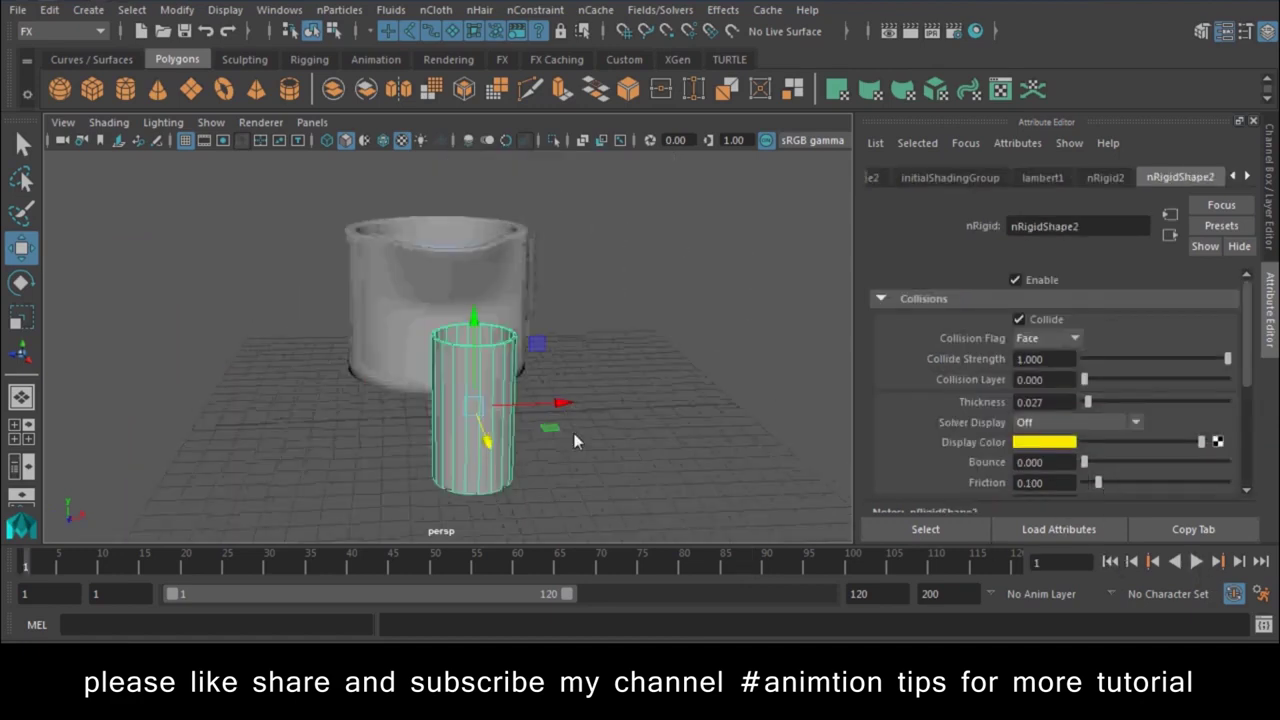
click(1195, 563)
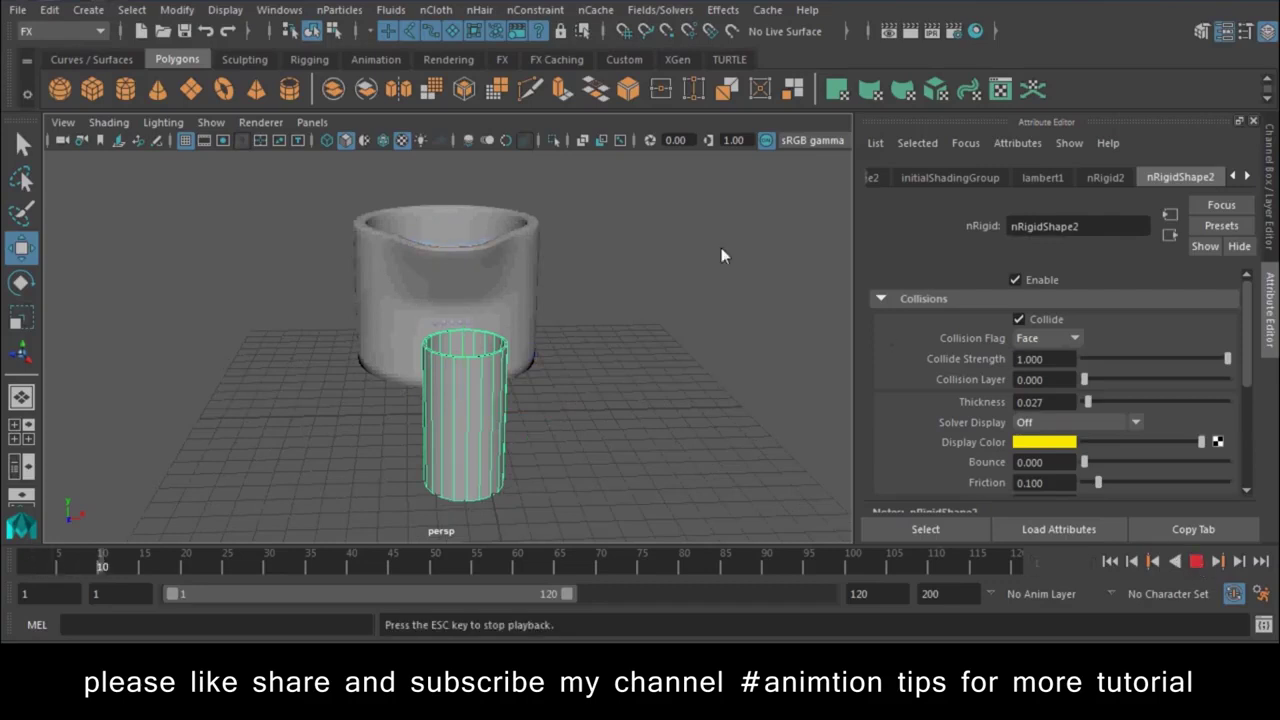
scroll(701, 281, up, 2)
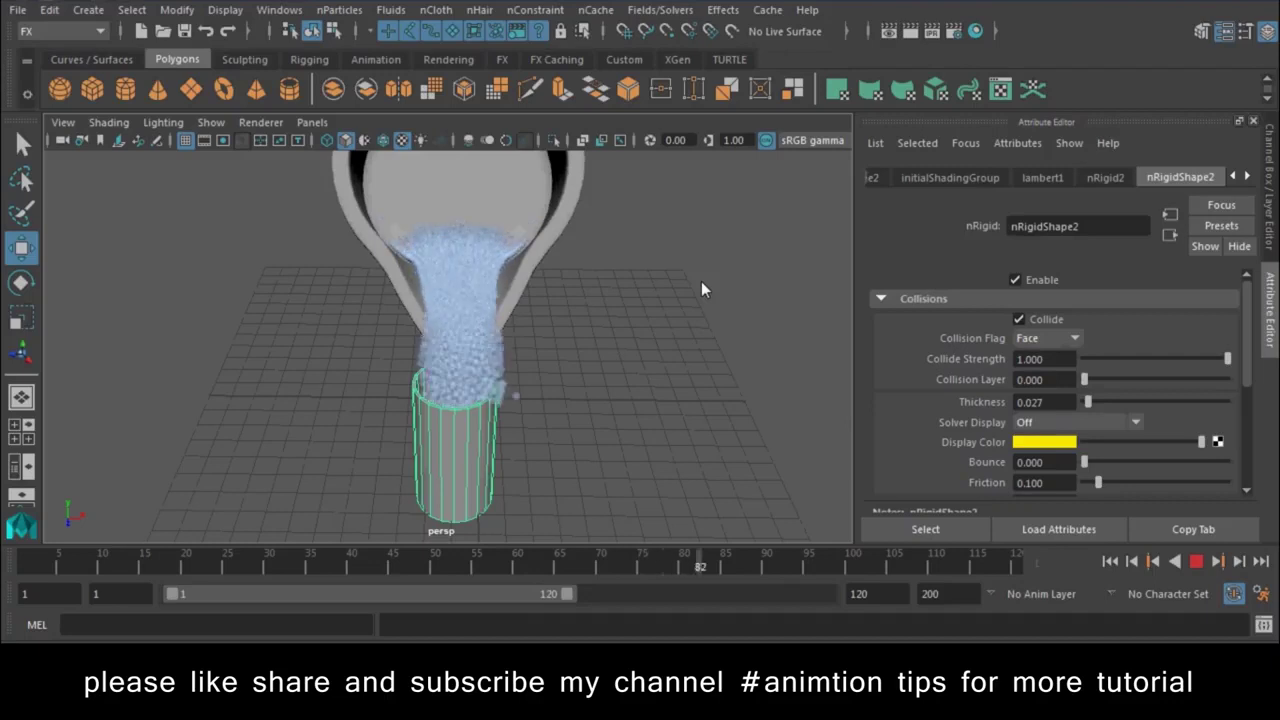
click(1196, 561)
click(1110, 561)
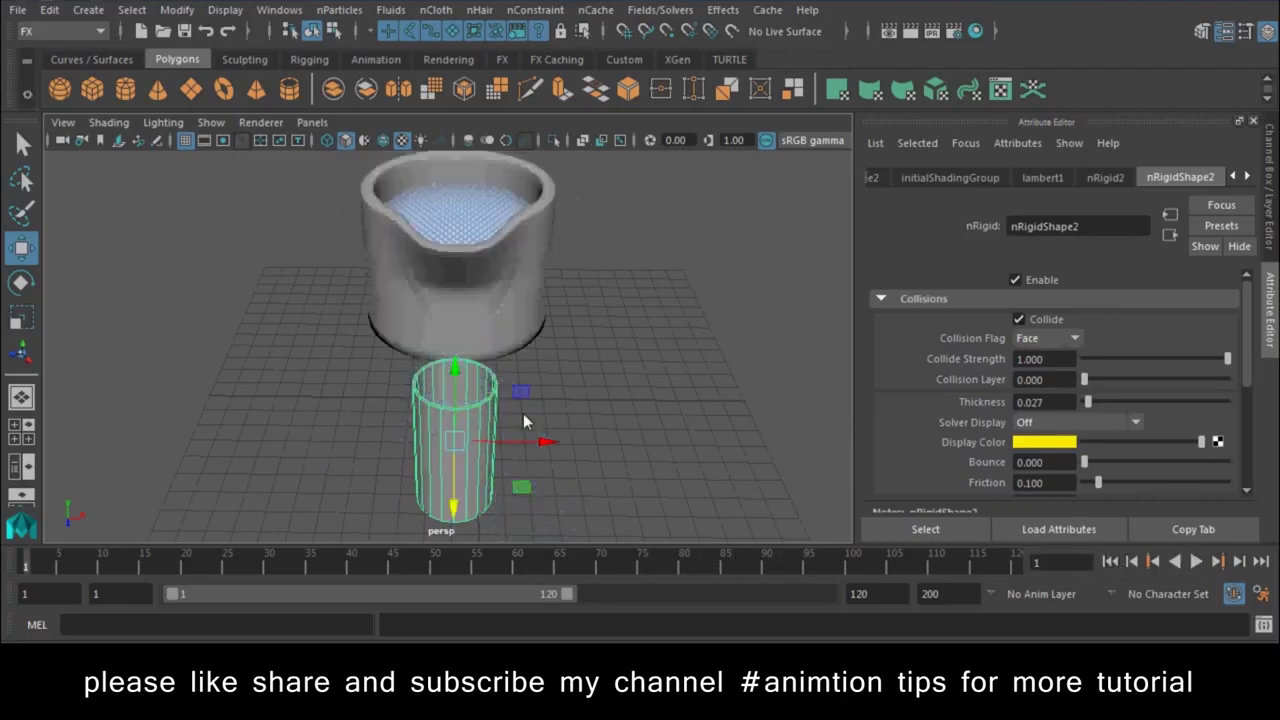
Select the jug and switch it to vertex selection mode
click(476, 268)
alt+drag(477, 321, 513, 296)
mouse_move(520, 110)
right_down()
mouse_move(450, 135)
mouse_move(444, 101)
right_up()
Soft-select the lowest spout vertices and scale them inward to pinch the tip
mouse_move(394, 364)
mouse_down()
mouse_move(519, 287)
mouse_move(511, 296)
mouse_up()
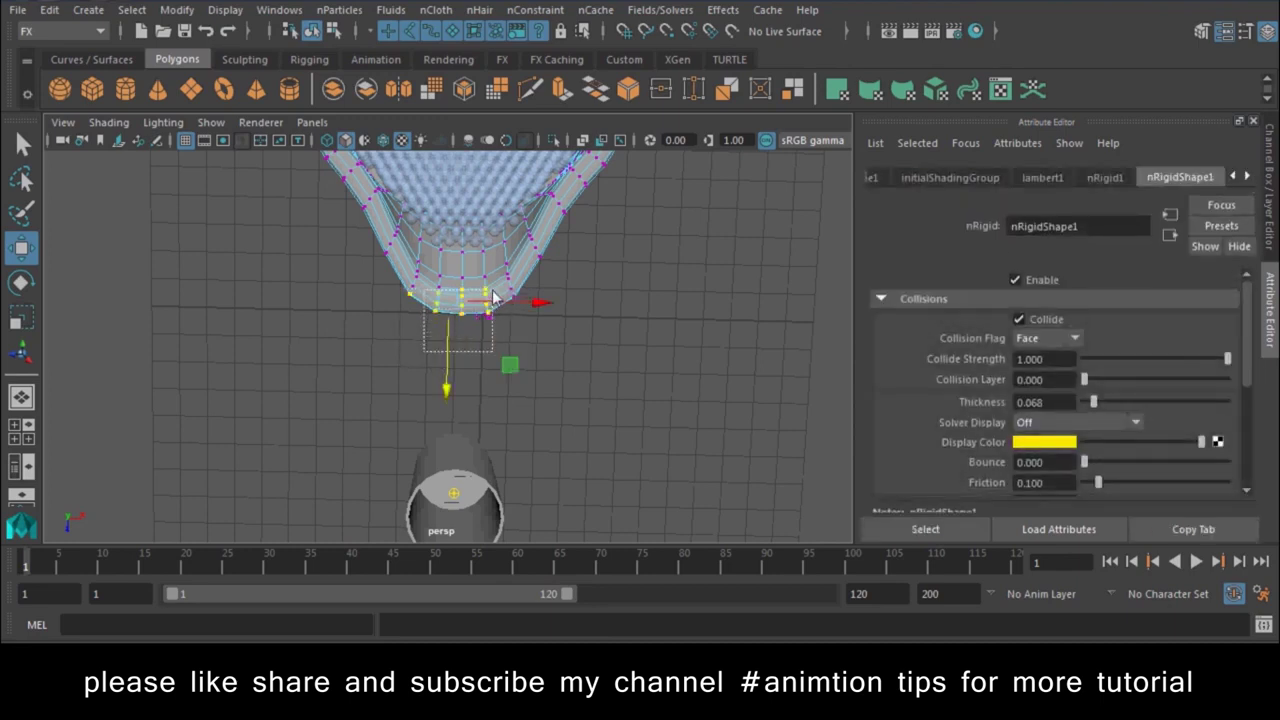
key(b)
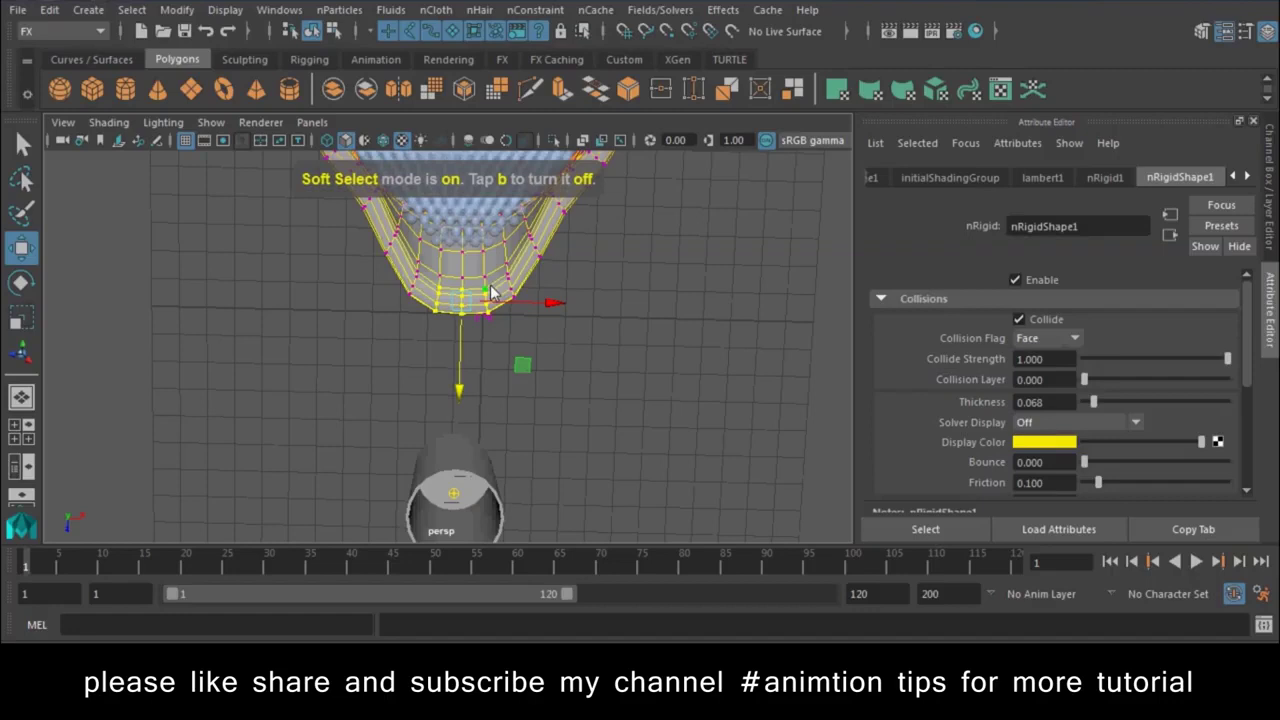
drag(490, 290, 61, 283)
key(r)
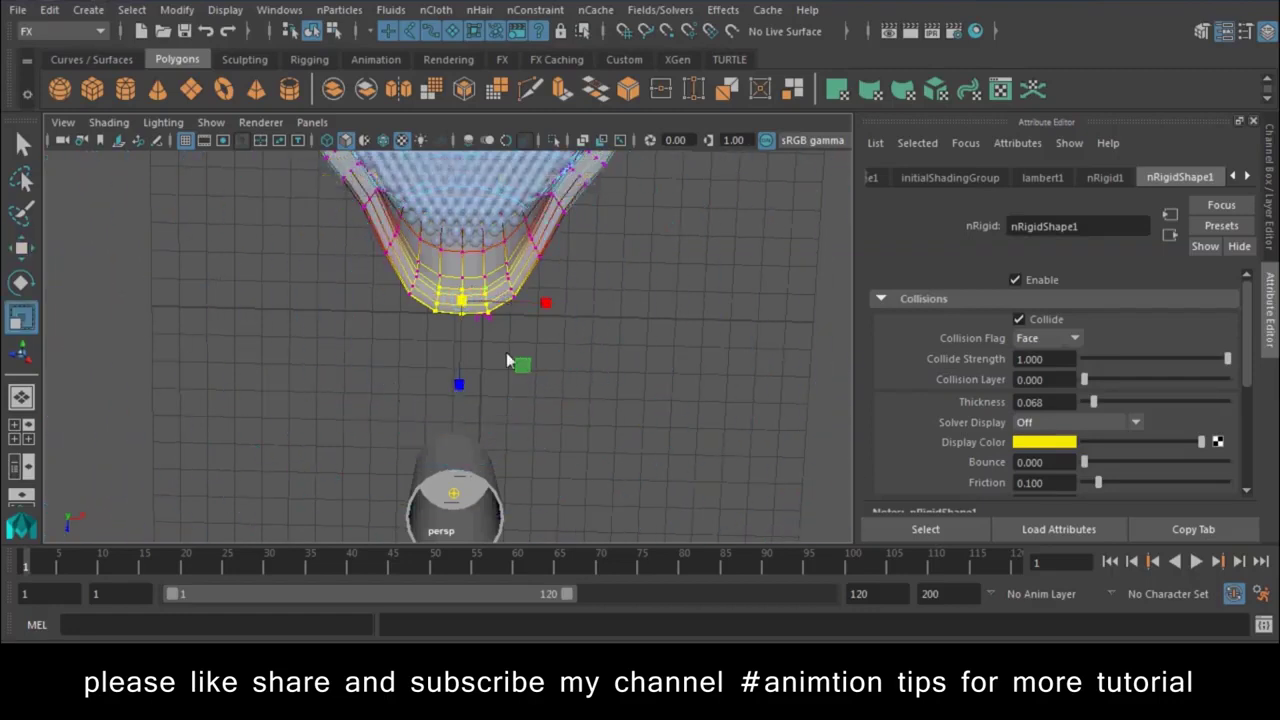
mouse_move(543, 306)
mouse_down()
mouse_move(505, 308)
mouse_move(516, 311)
mouse_up()
Return the jug to object mode, deselect, and look down on the jug and cup
drag(376, 276, 394, 265)
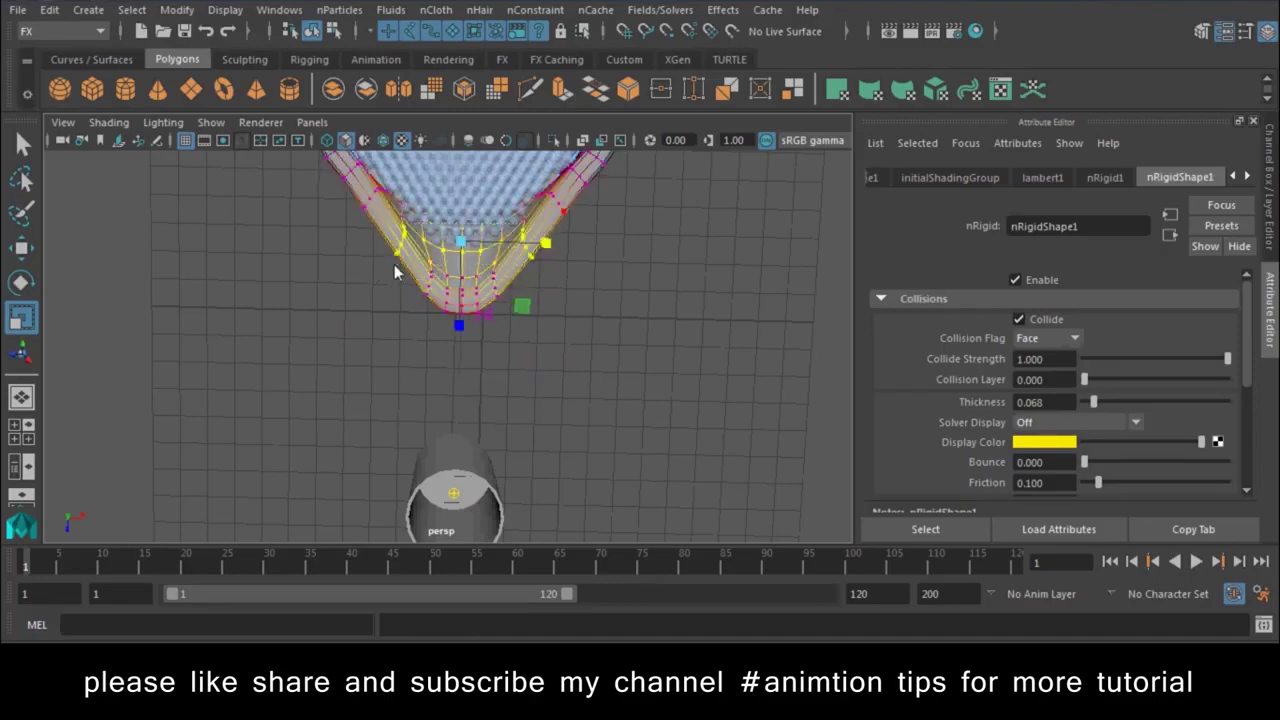
right_drag(560, 185, 655, 95)
click(703, 348)
alt+drag(703, 348, 578, 297)
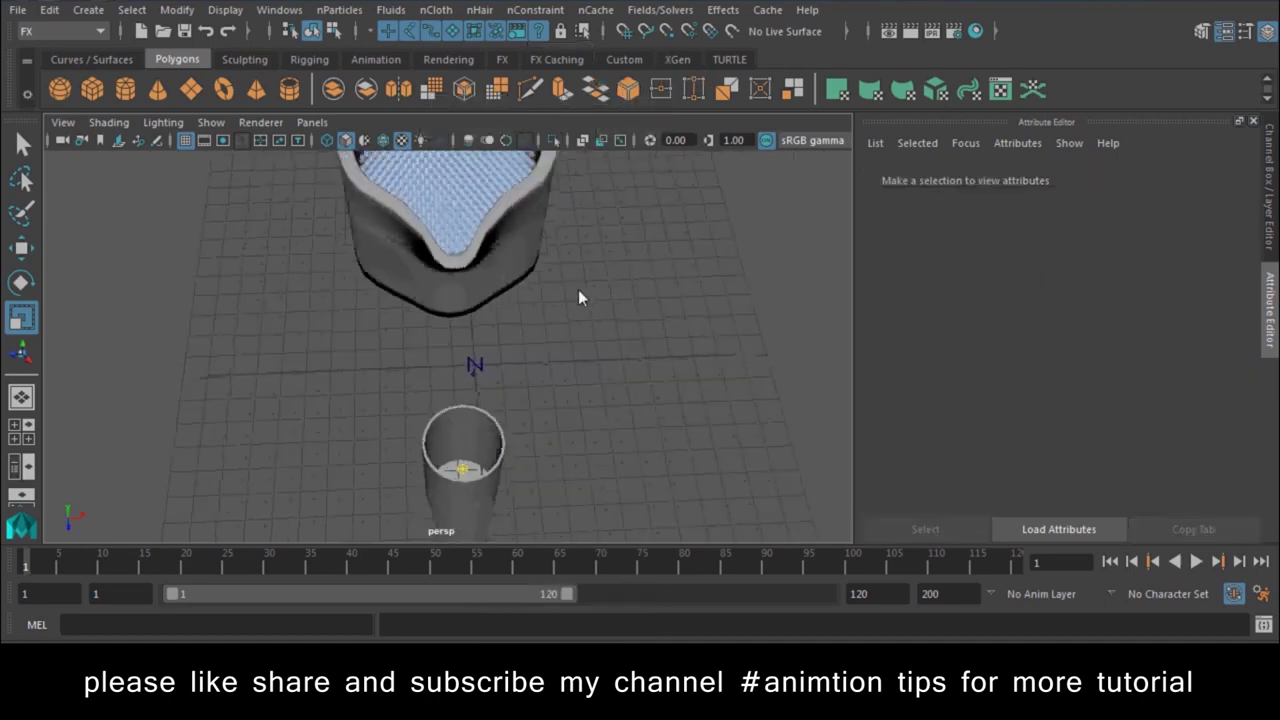
Play the pour through the narrowed spout to frame 86, then select the liquid particles
click(1196, 563)
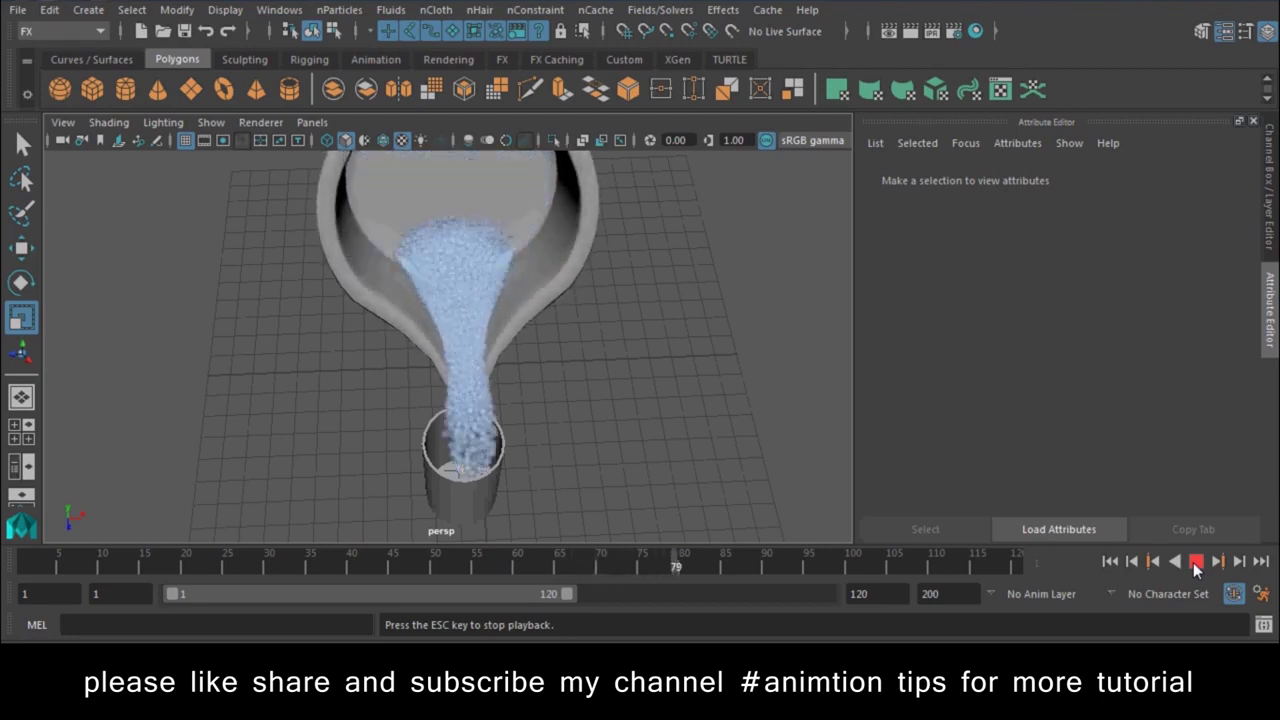
click(1196, 568)
mouse_move(574, 389)
alt+mouse_down()
mouse_move(445, 343)
mouse_move(483, 321)
mouse_move(698, 463)
mouse_move(631, 422)
mouse_move(617, 384)
mouse_move(493, 400)
alt+mouse_up()
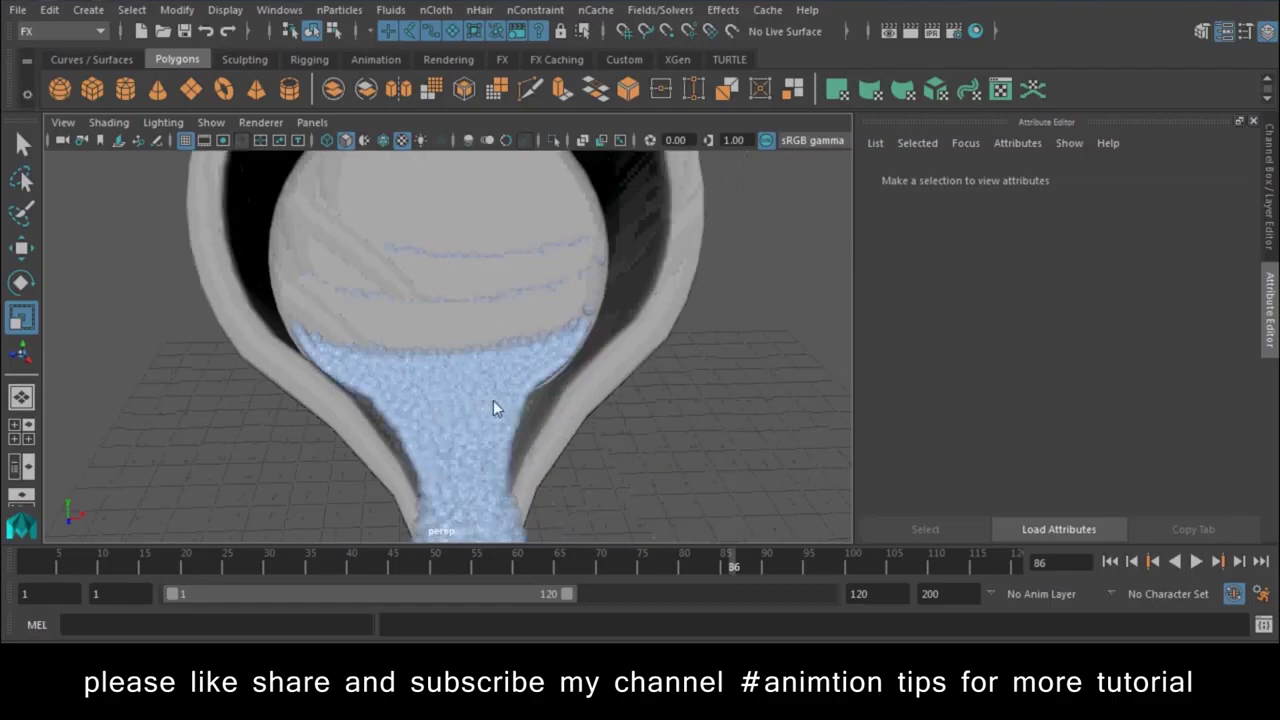
click(497, 426)
mouse_move(588, 479)
alt+mouse_down()
mouse_move(626, 443)
mouse_move(596, 386)
mouse_move(475, 429)
mouse_move(1235, 558)
alt+mouse_up()
click(617, 484)
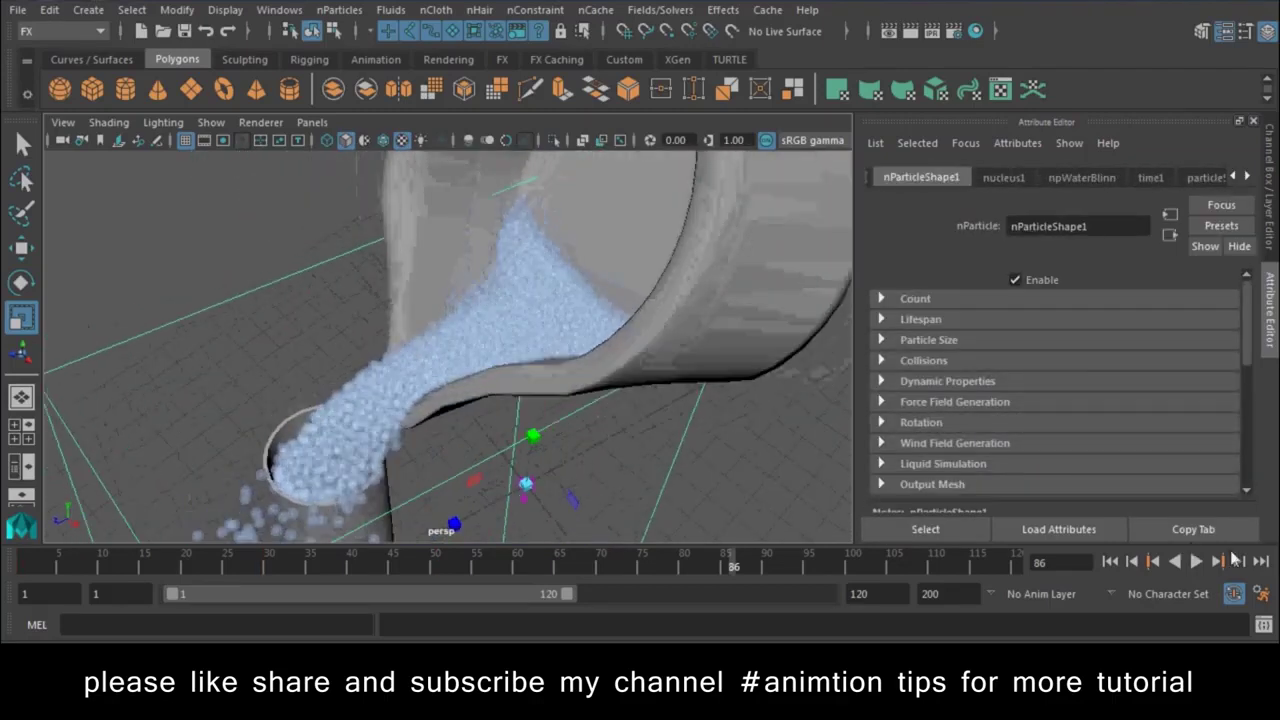
Rewind to frame 1, switch to wireframe view, and replay the simulation
click(1110, 562)
alt+drag(657, 380, 611, 337)
key(4)
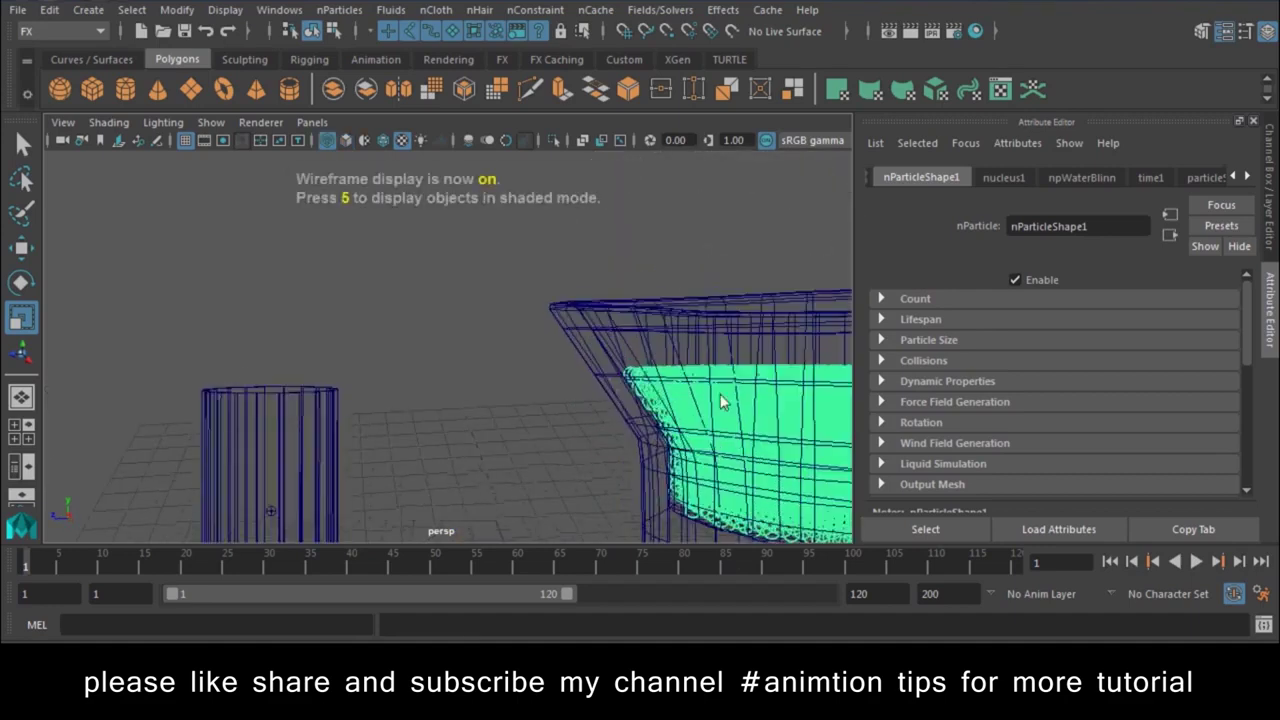
alt+right_drag(722, 401, 481, 380)
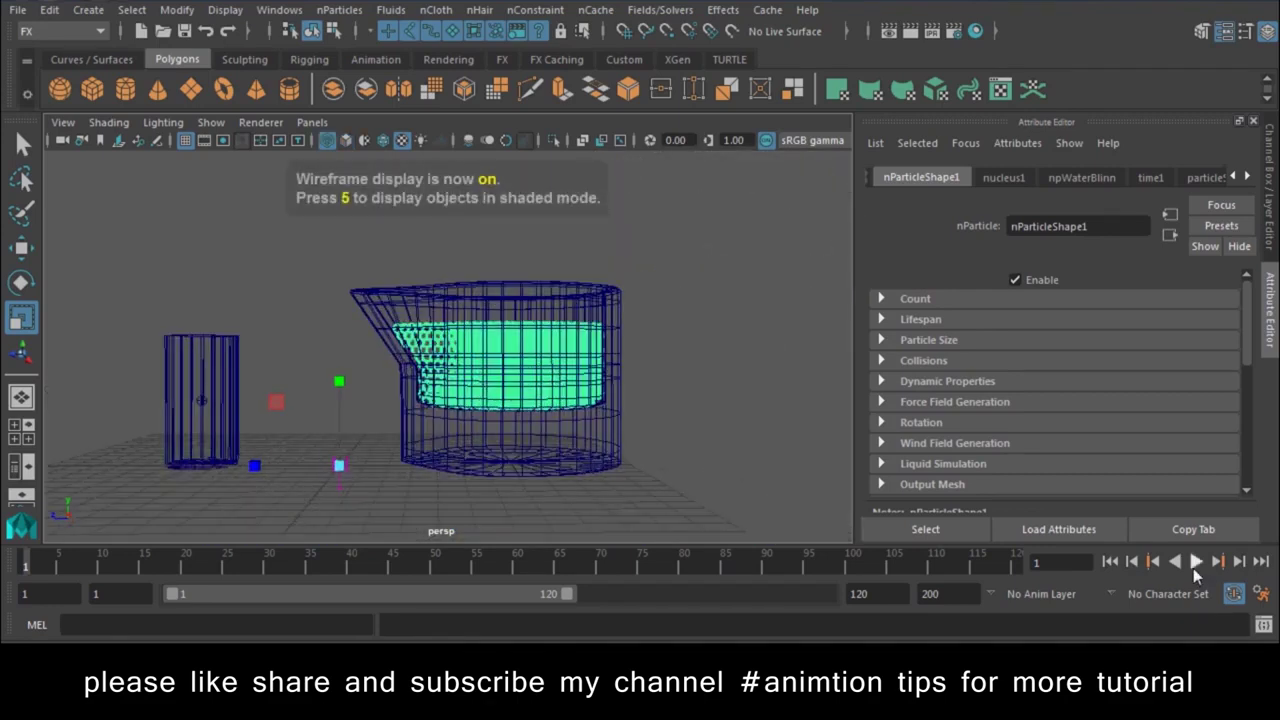
click(1195, 566)
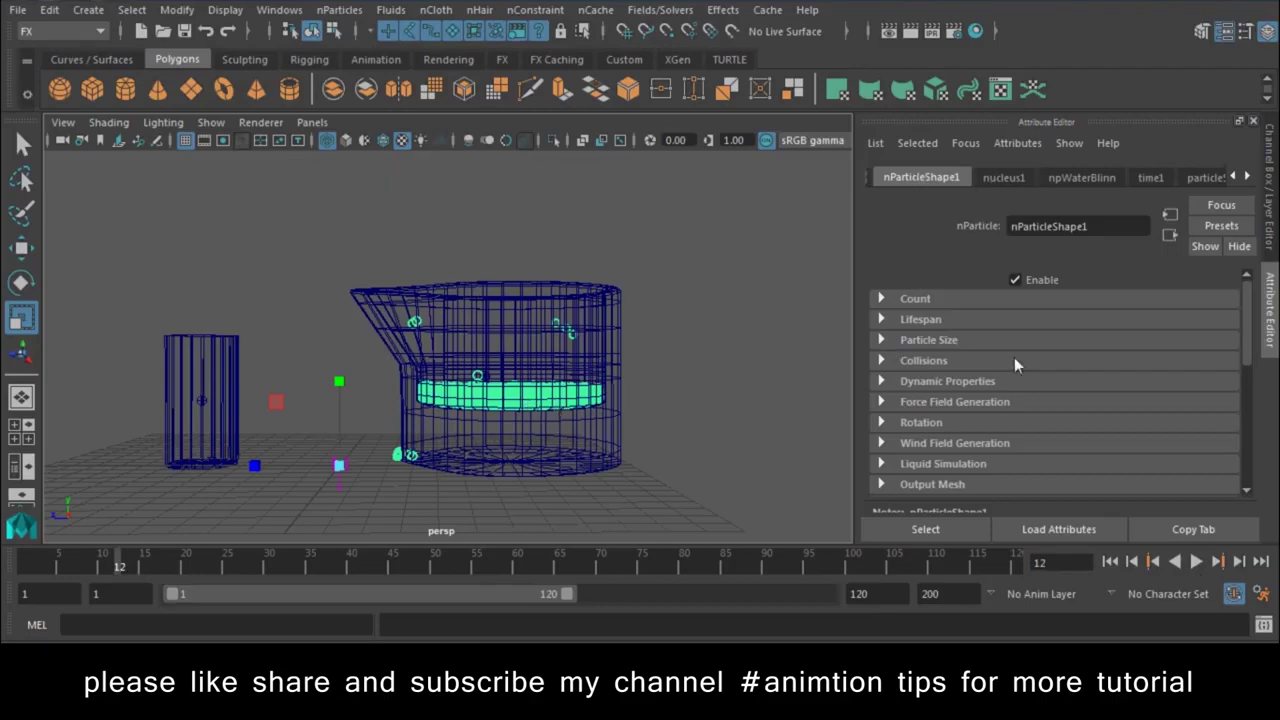
Expand the particles' Dynamic Properties and review then collapse the Collisions settings
click(940, 383)
scroll(944, 383, down, 2)
scroll(944, 383, down, 5)
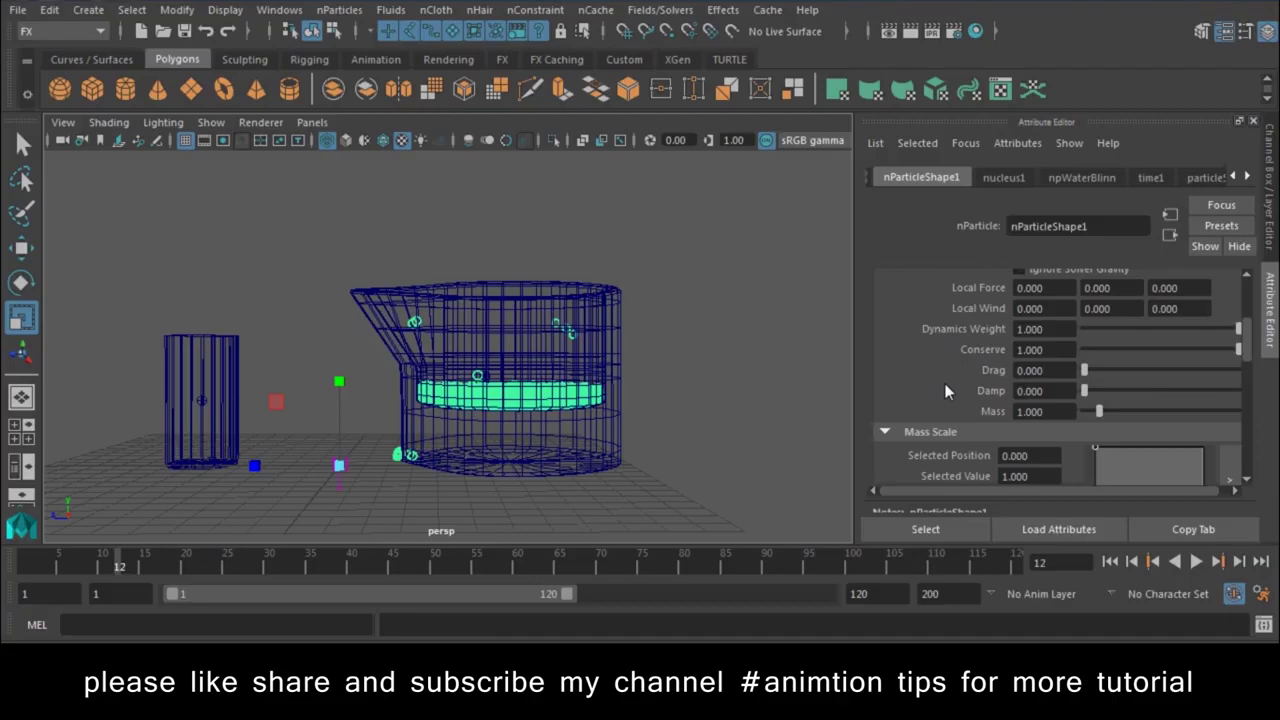
scroll(944, 391, up, 5)
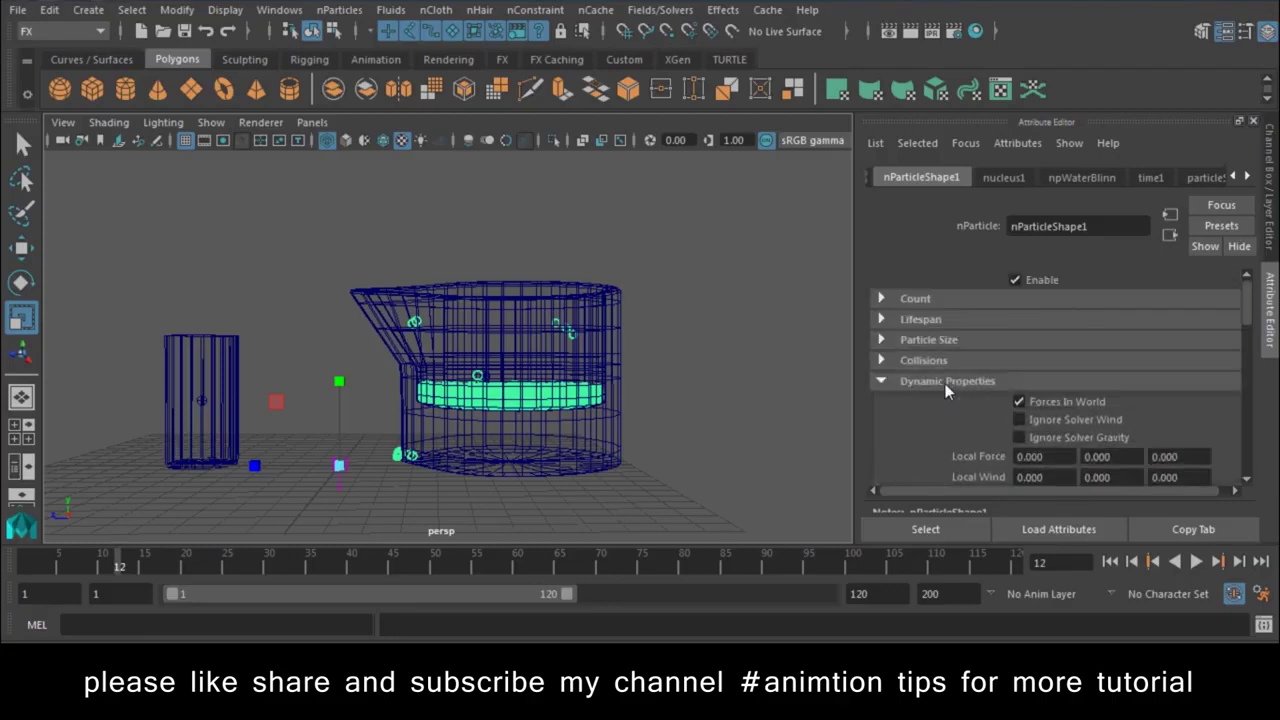
click(897, 362)
scroll(897, 356, down, 2)
scroll(897, 356, down, 1)
scroll(897, 356, up, 1)
scroll(897, 356, up, 1)
click(890, 304)
Expand nParticleShape1's Liquid Simulation settings
scroll(974, 360, down, 2)
scroll(974, 360, down, 3)
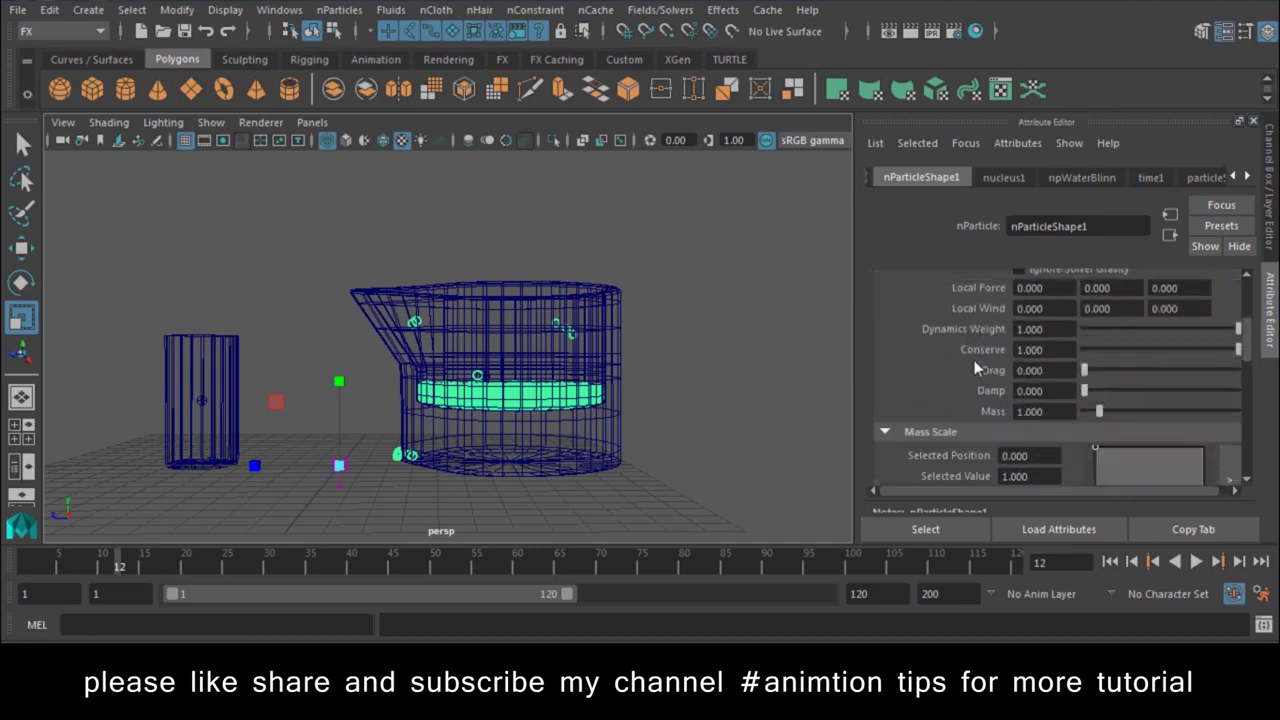
scroll(974, 364, down, 3)
scroll(974, 364, down, 2)
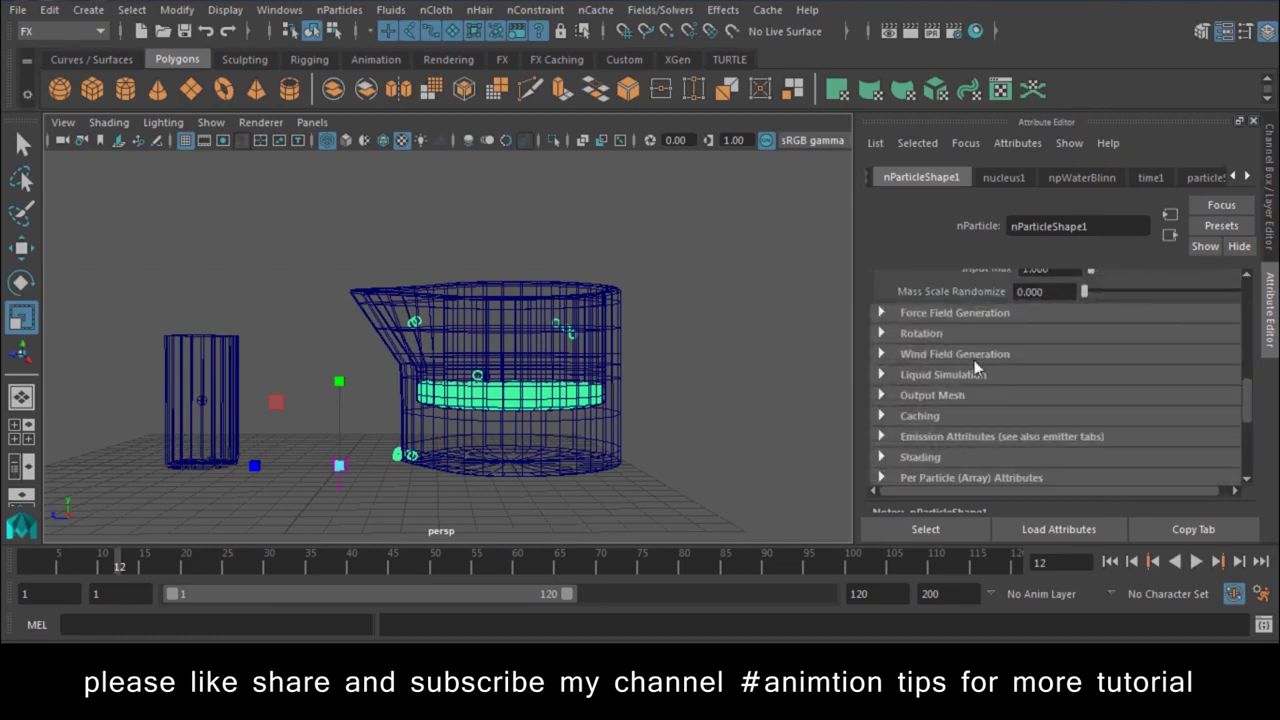
click(901, 374)
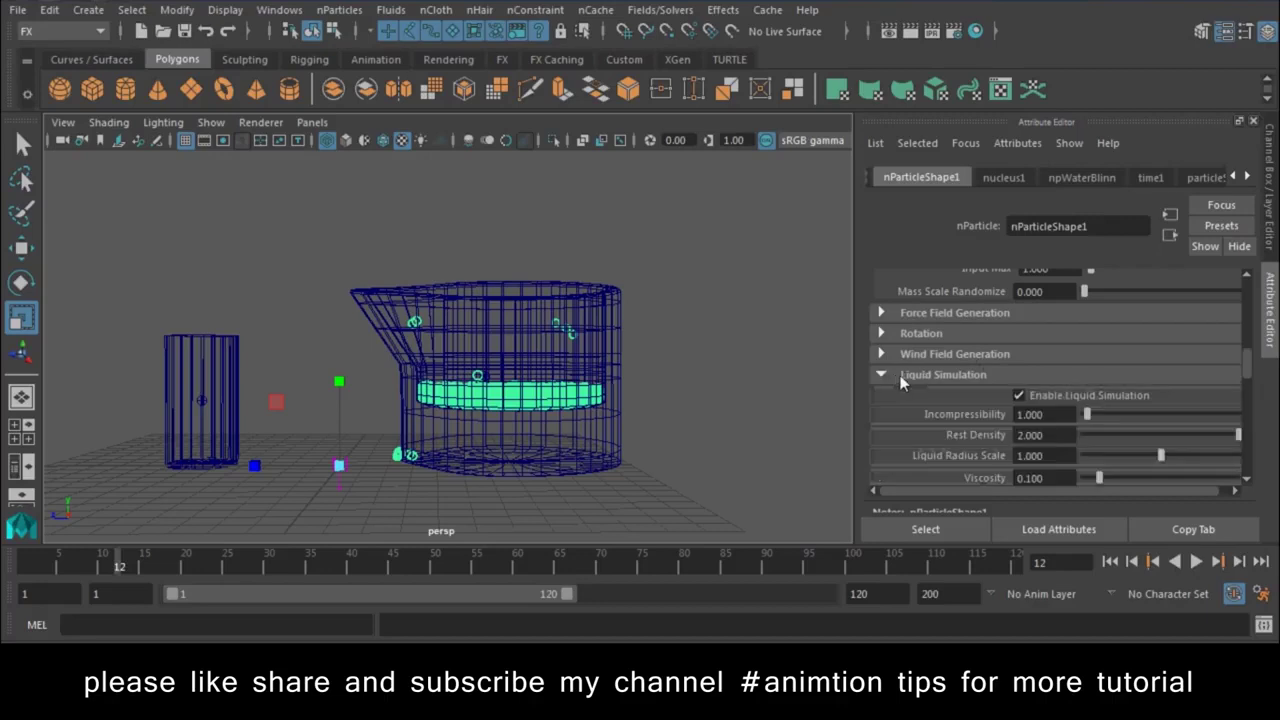
Try Incompressibility 2, then 4, replaying the pour from frame 1 to test
scroll(901, 380, down, 2)
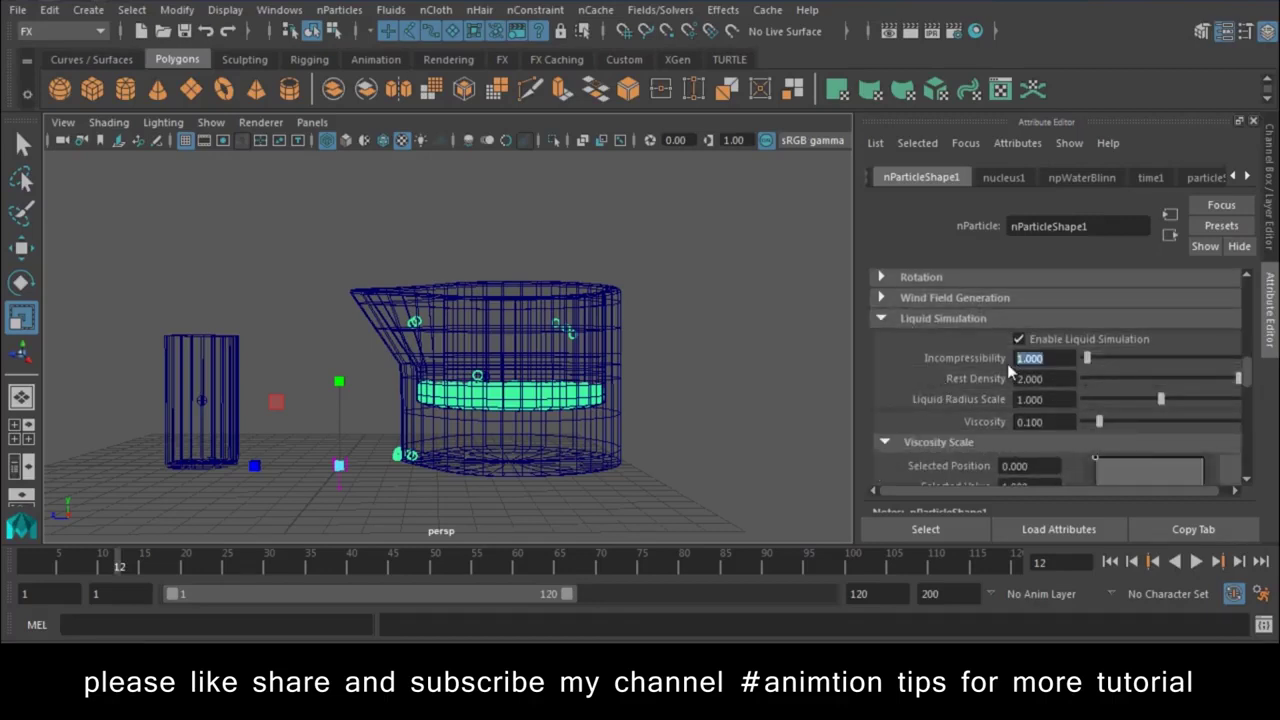
text(2)
key(Return)
click(1195, 562)
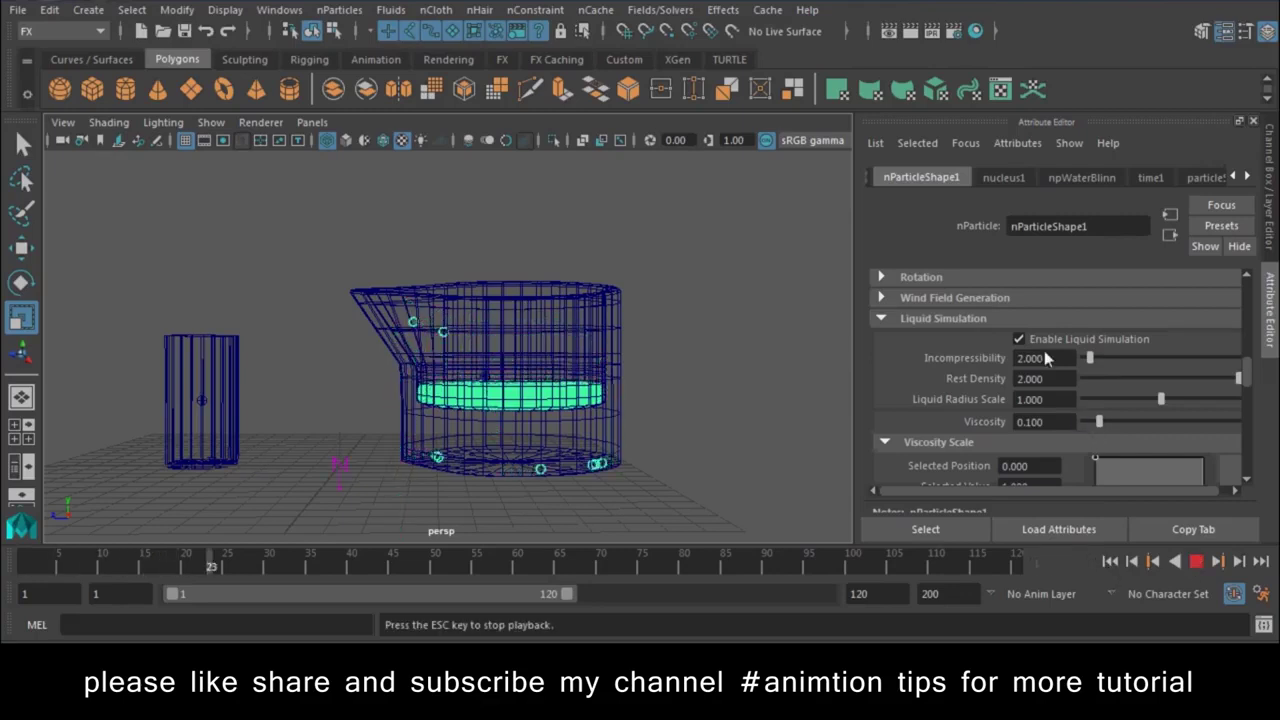
text(4)
key(Return)
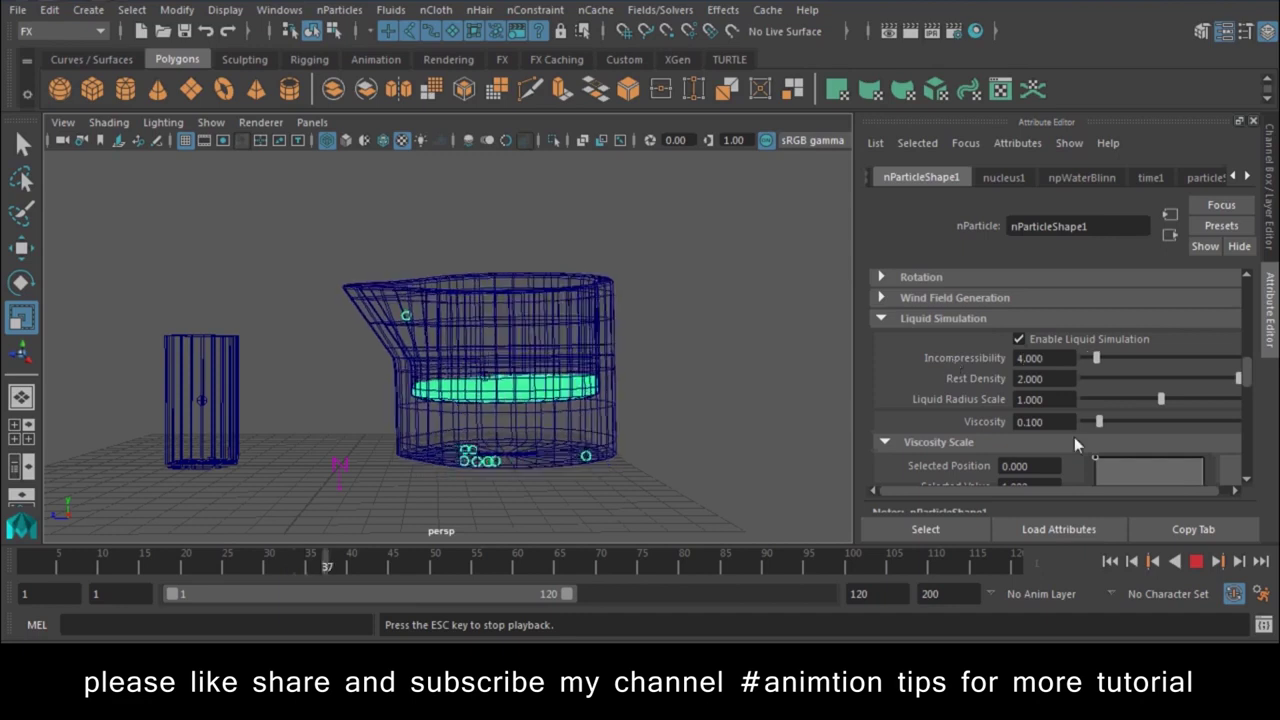
click(1195, 562)
click(1110, 562)
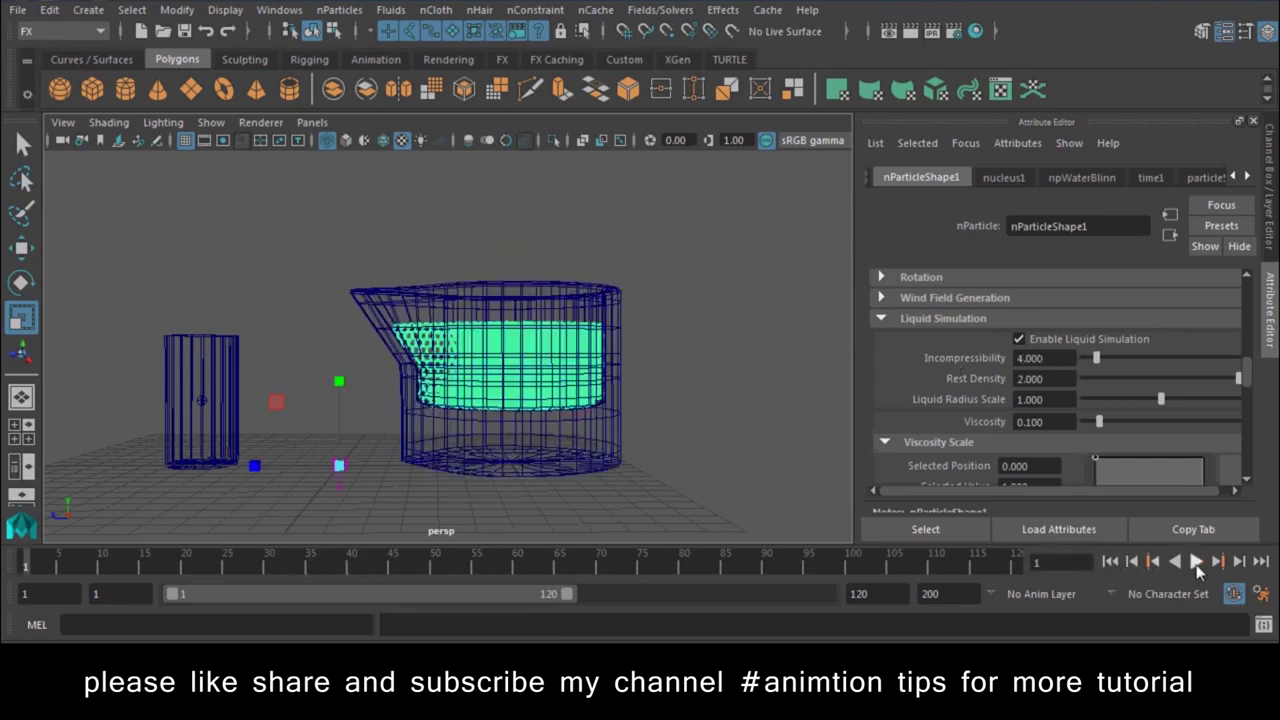
click(1195, 562)
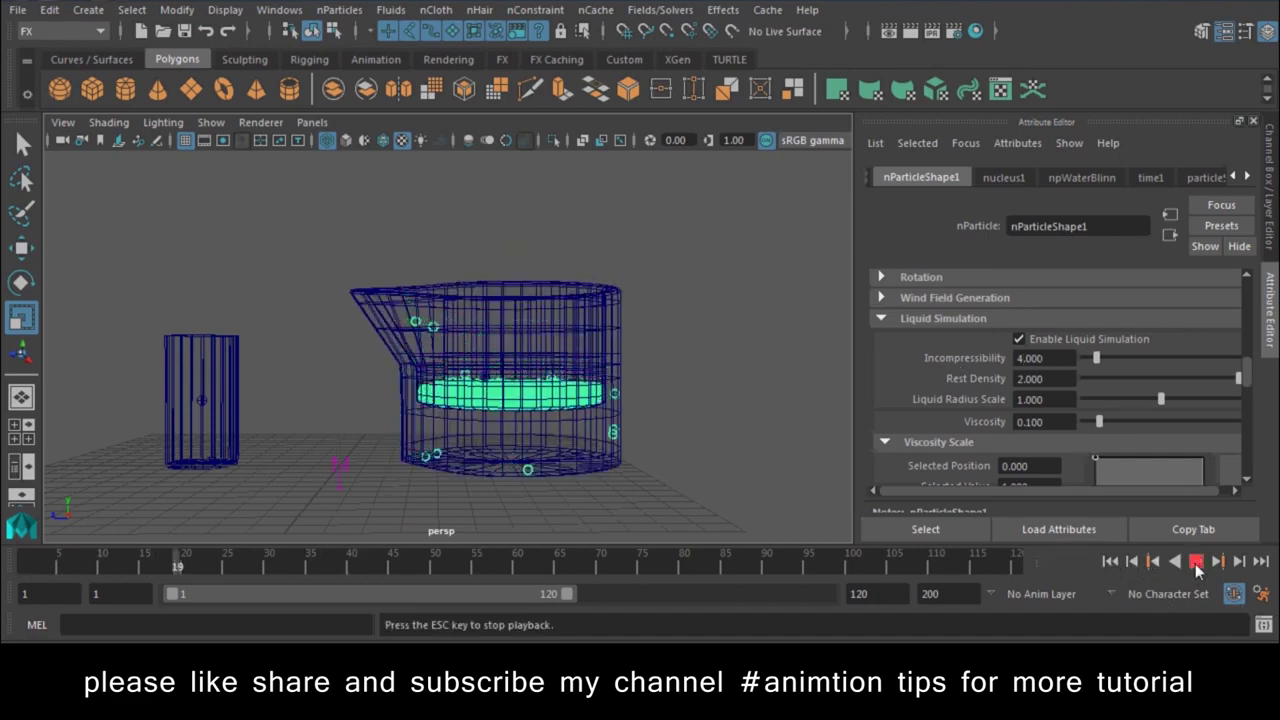
click(1196, 563)
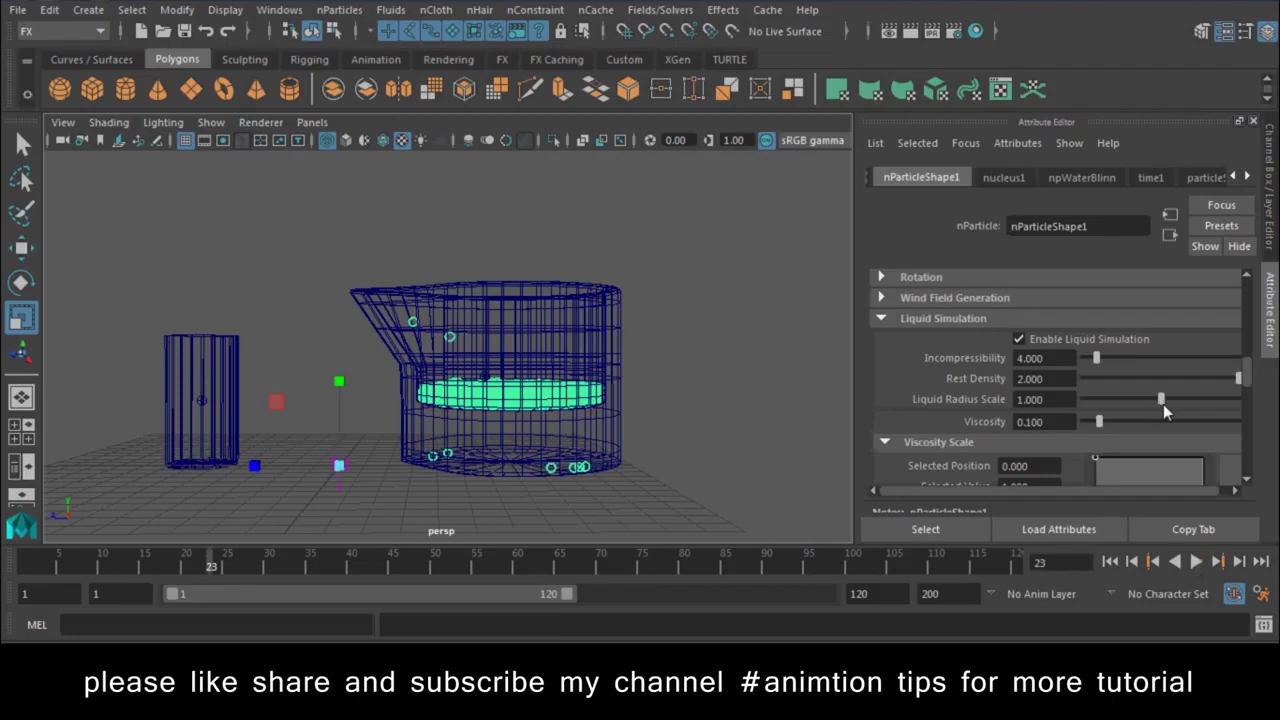
Raise Liquid Radius Scale to 1.104, replay, and set Incompressibility back to 1
drag(1162, 401, 1170, 400)
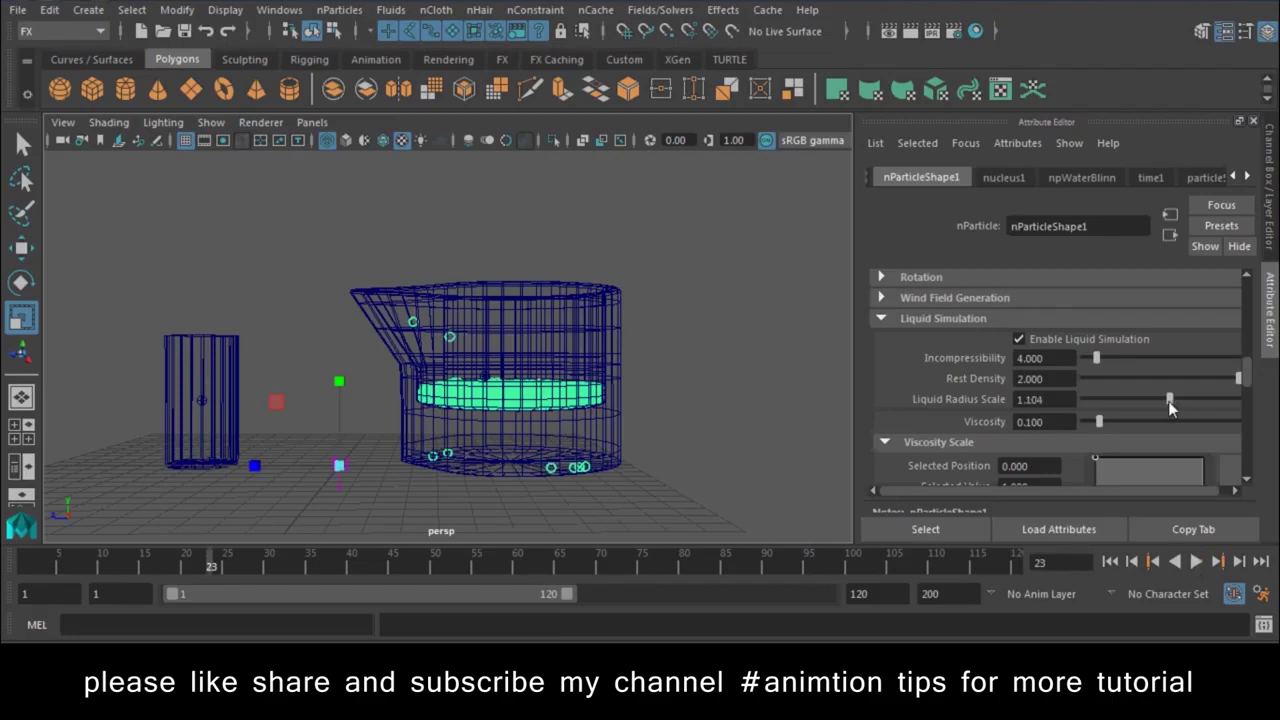
click(1110, 562)
click(1195, 562)
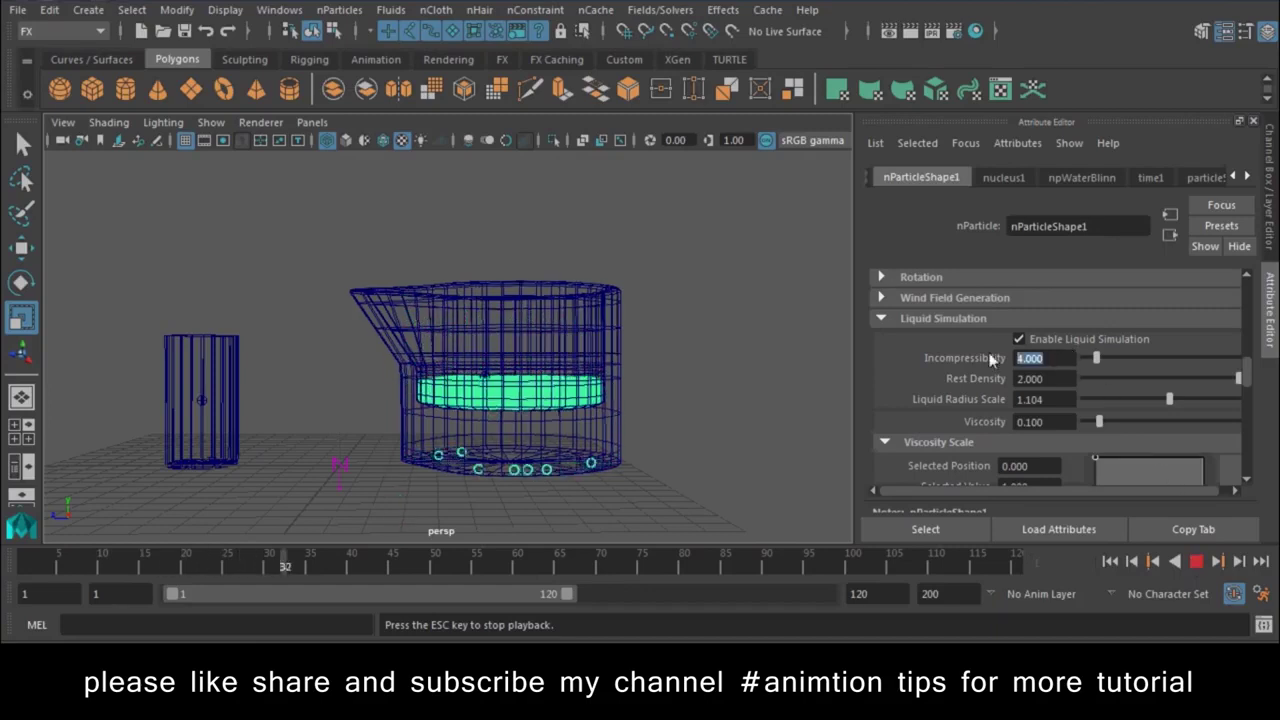
double_click(1035, 358)
text(15)
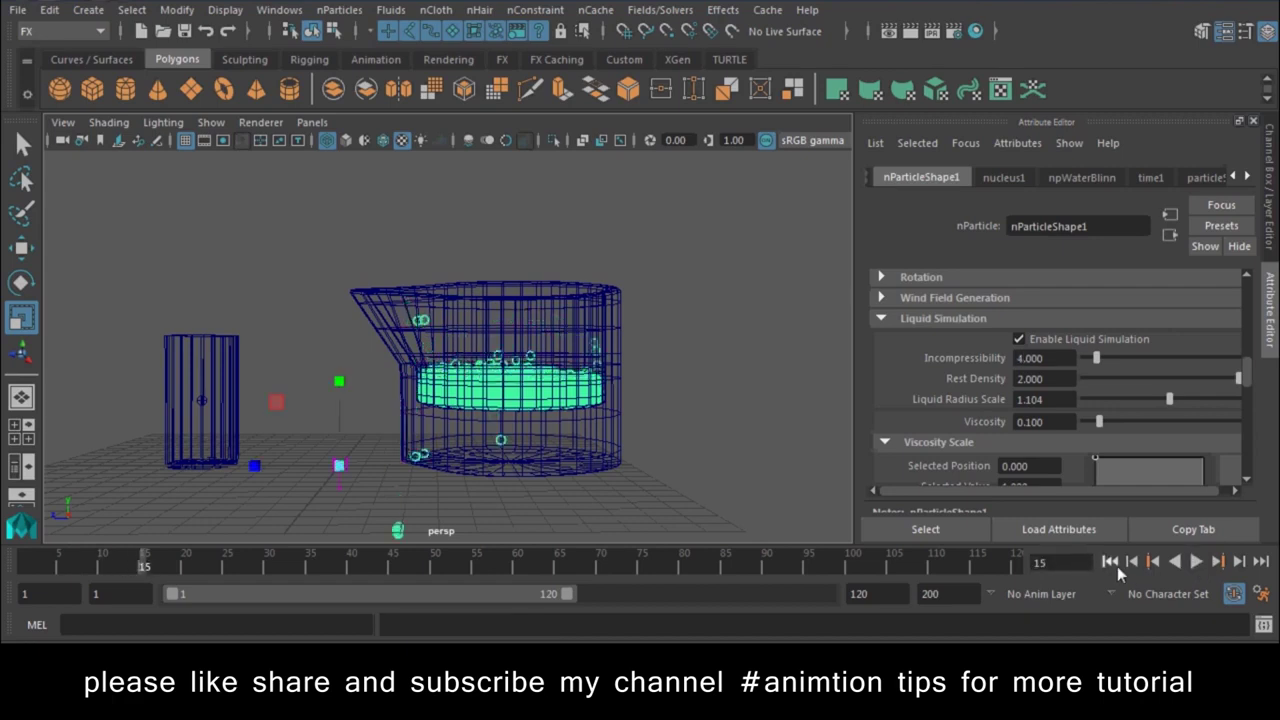
click(1197, 562)
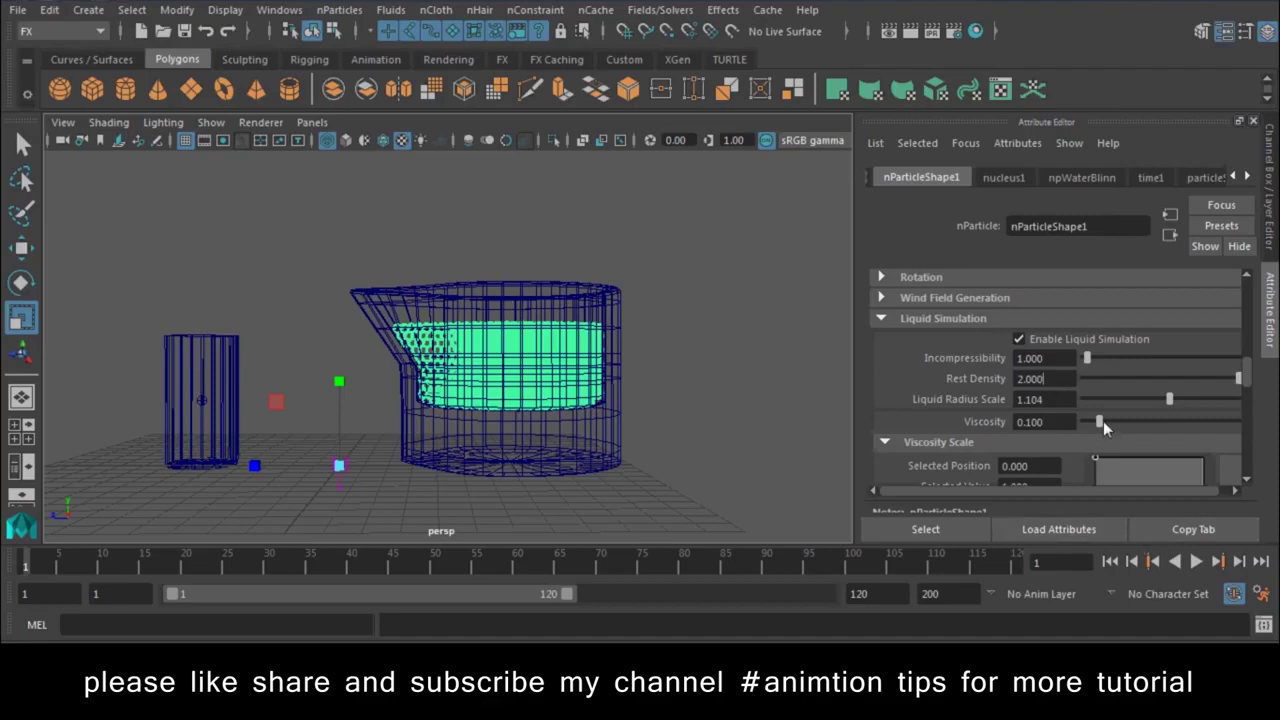
text(1.000)
Set Viscosity to 0.215 and Liquid Radius Scale to 1.350, replaying the pour from frame 1
drag(1100, 423, 1111, 428)
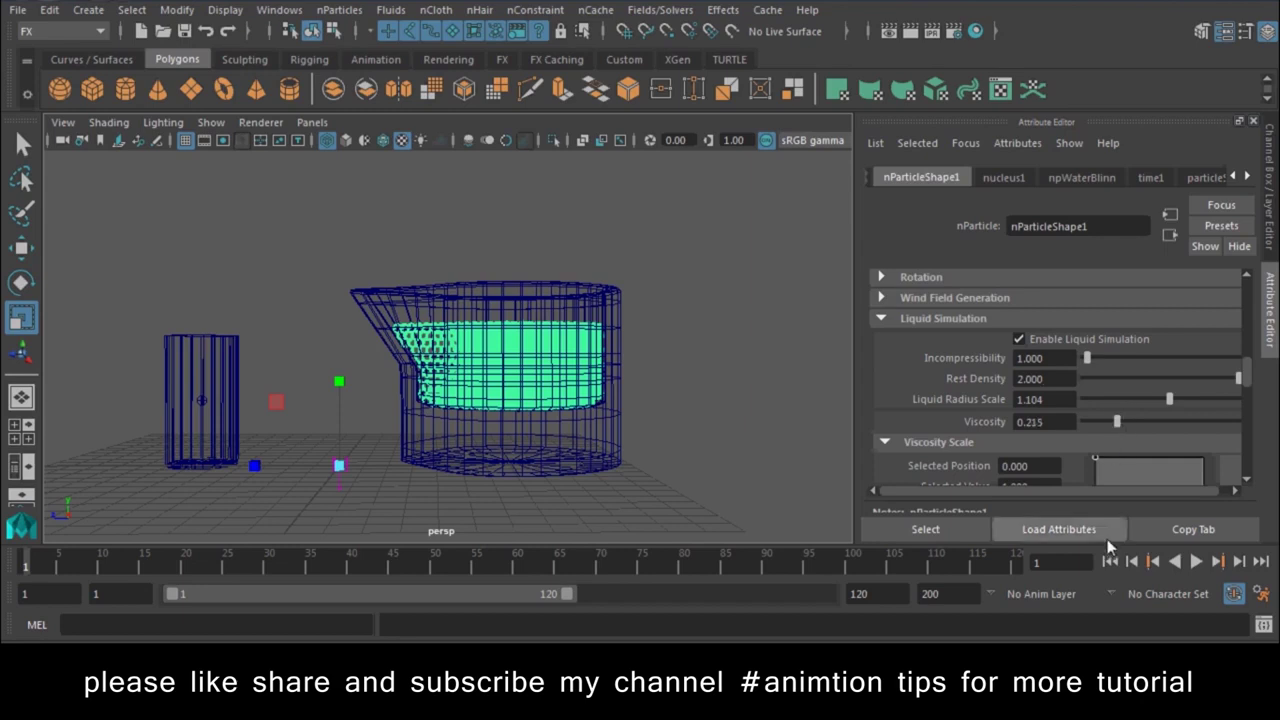
click(1196, 563)
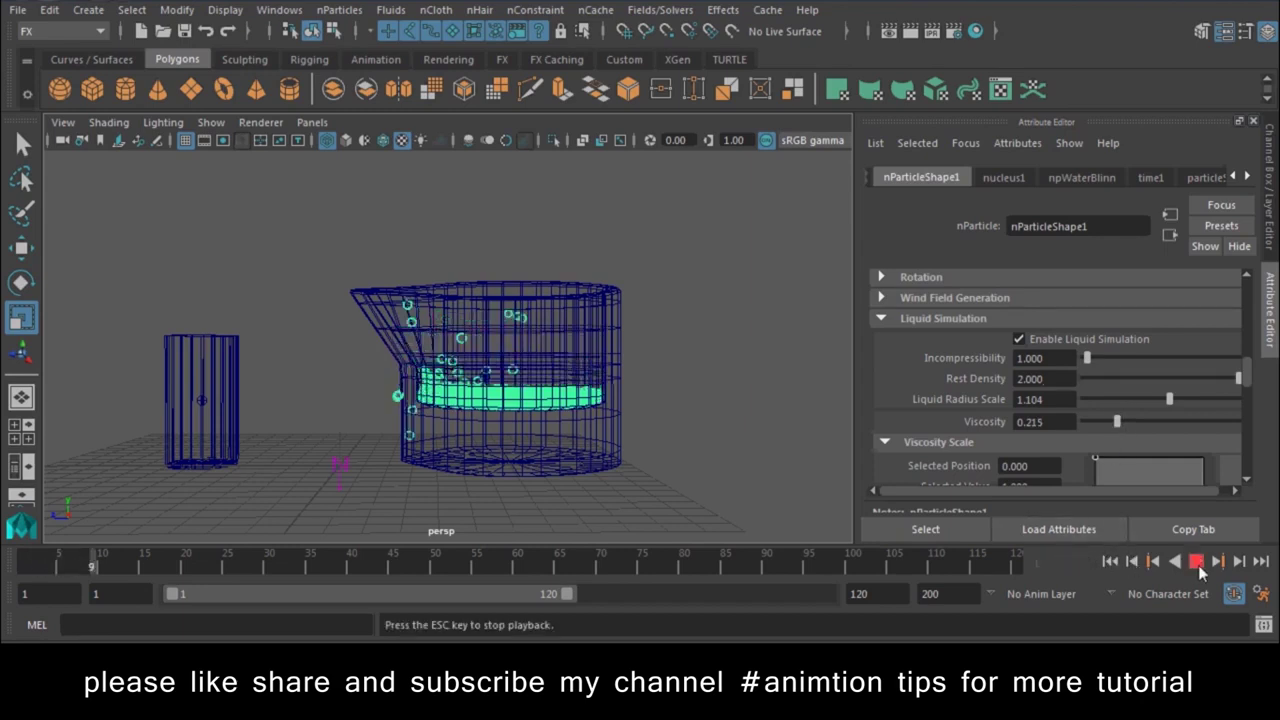
drag(1183, 400, 1188, 400)
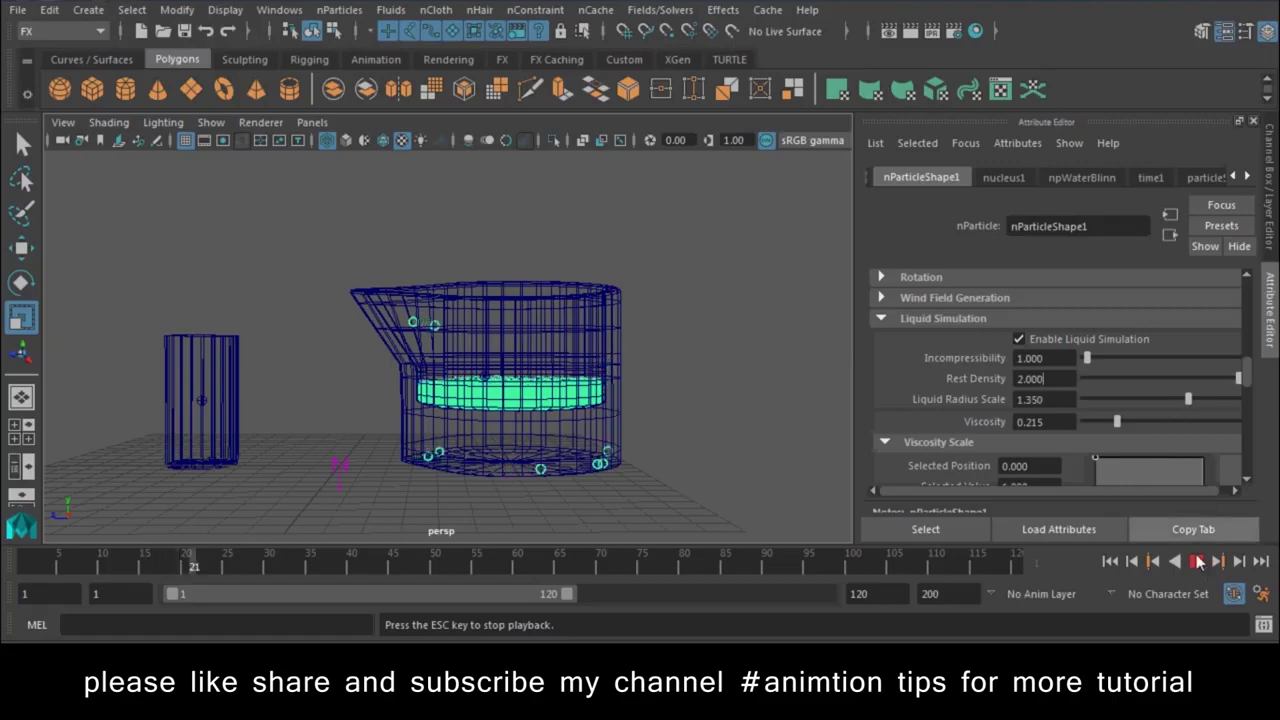
click(1196, 561)
click(1110, 561)
click(1193, 562)
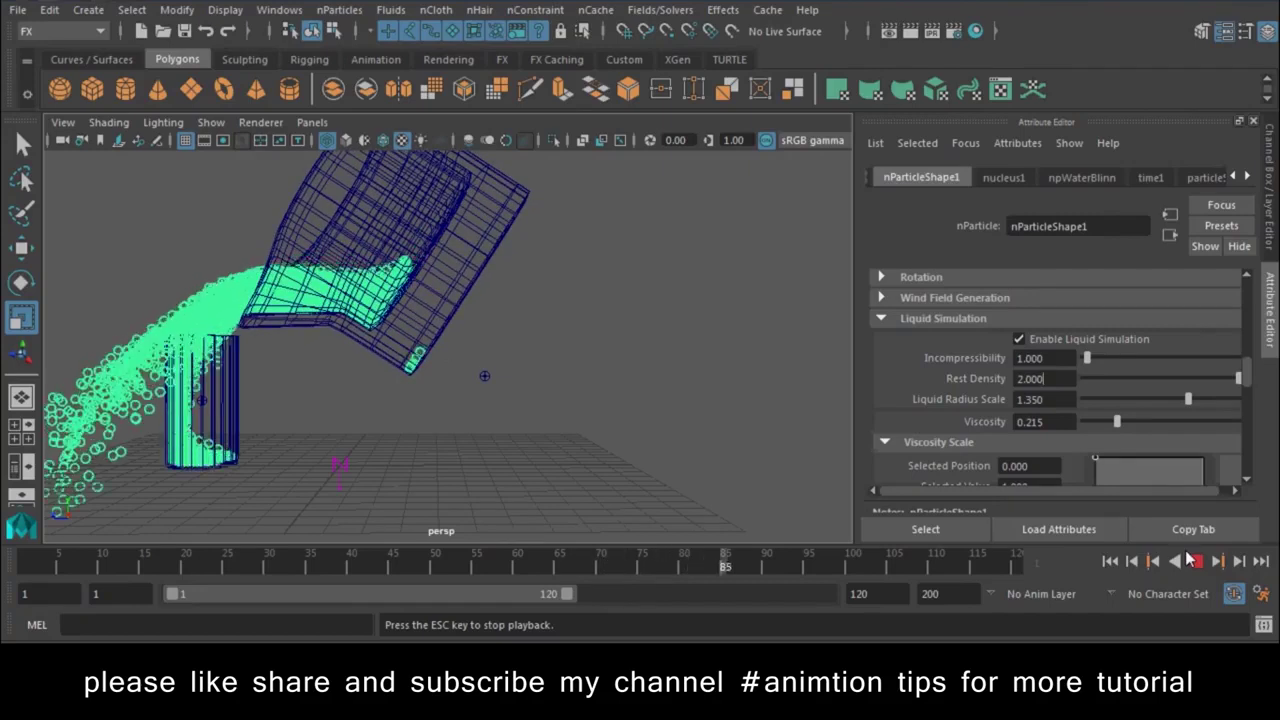
Copy the jug's key at about frame 58 and paste it at frame 85
click(445, 262)
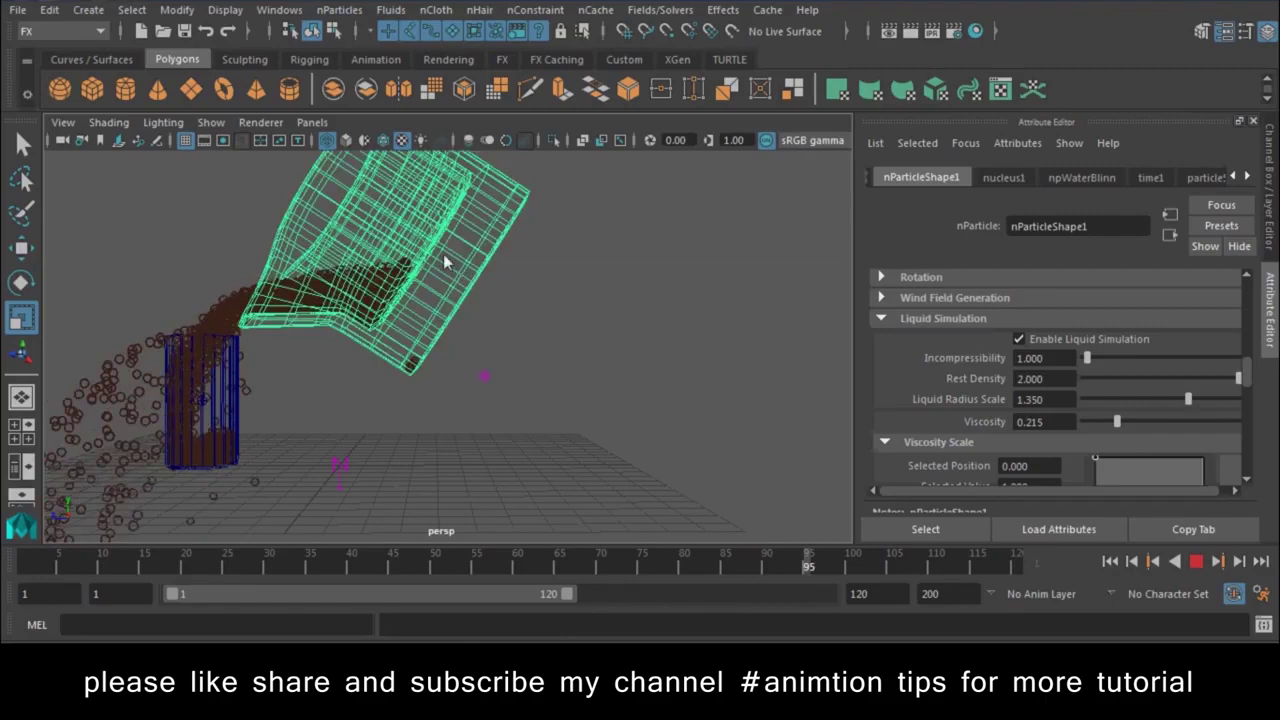
click(1197, 565)
click(632, 570)
drag(632, 570, 268, 570)
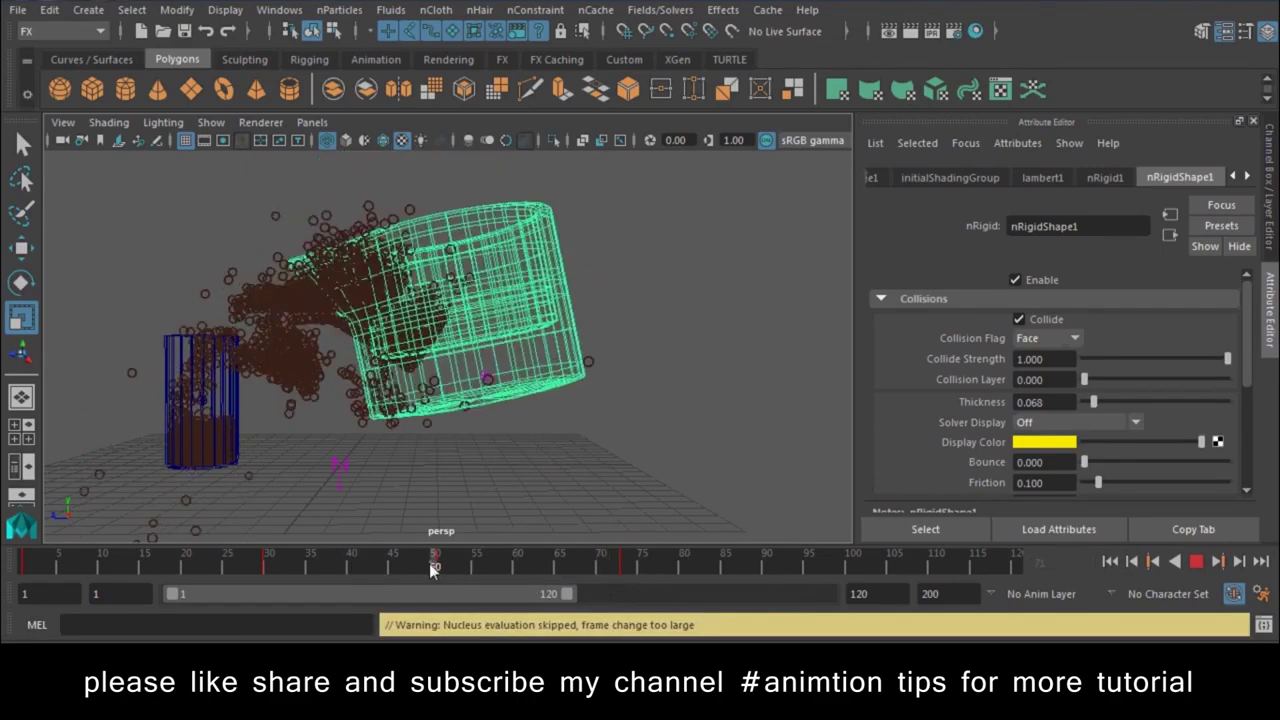
right_click(268, 568)
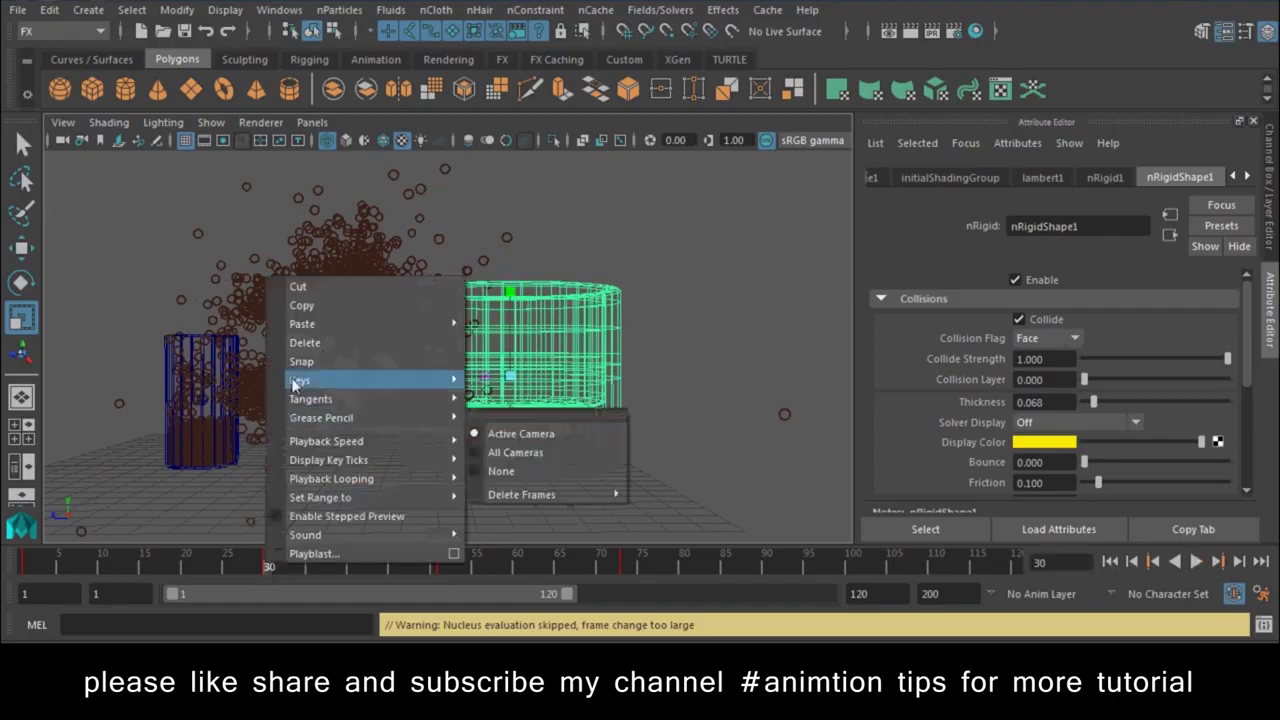
click(320, 310)
click(727, 565)
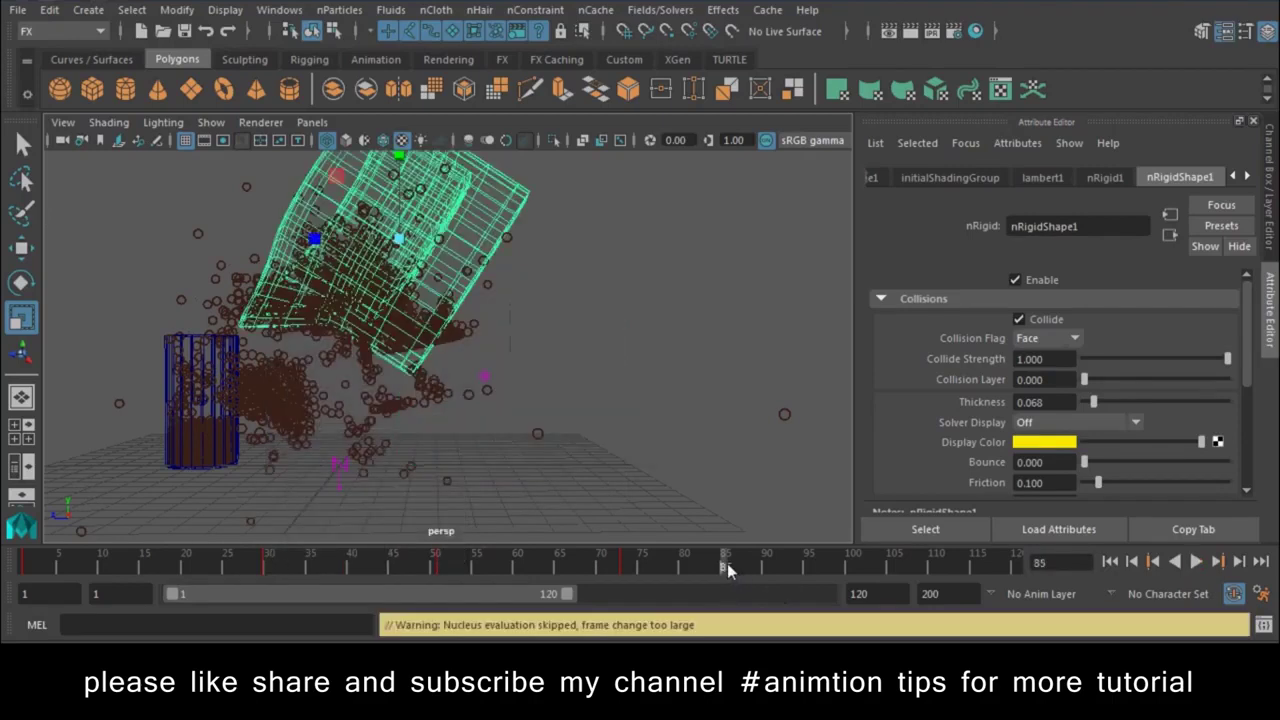
right_click(727, 563)
click(955, 340)
Copy the jug's keys at frame 73 and paste them at frame 69
click(626, 568)
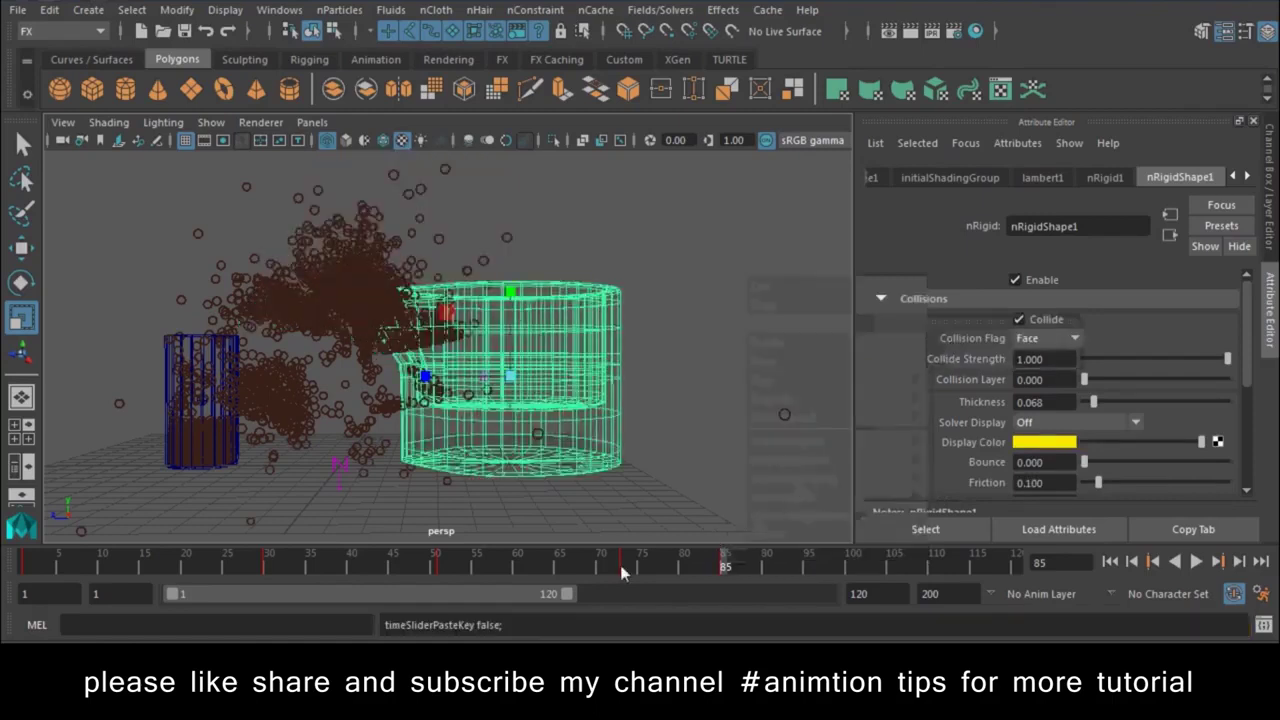
right_click(626, 566)
click(661, 304)
click(592, 568)
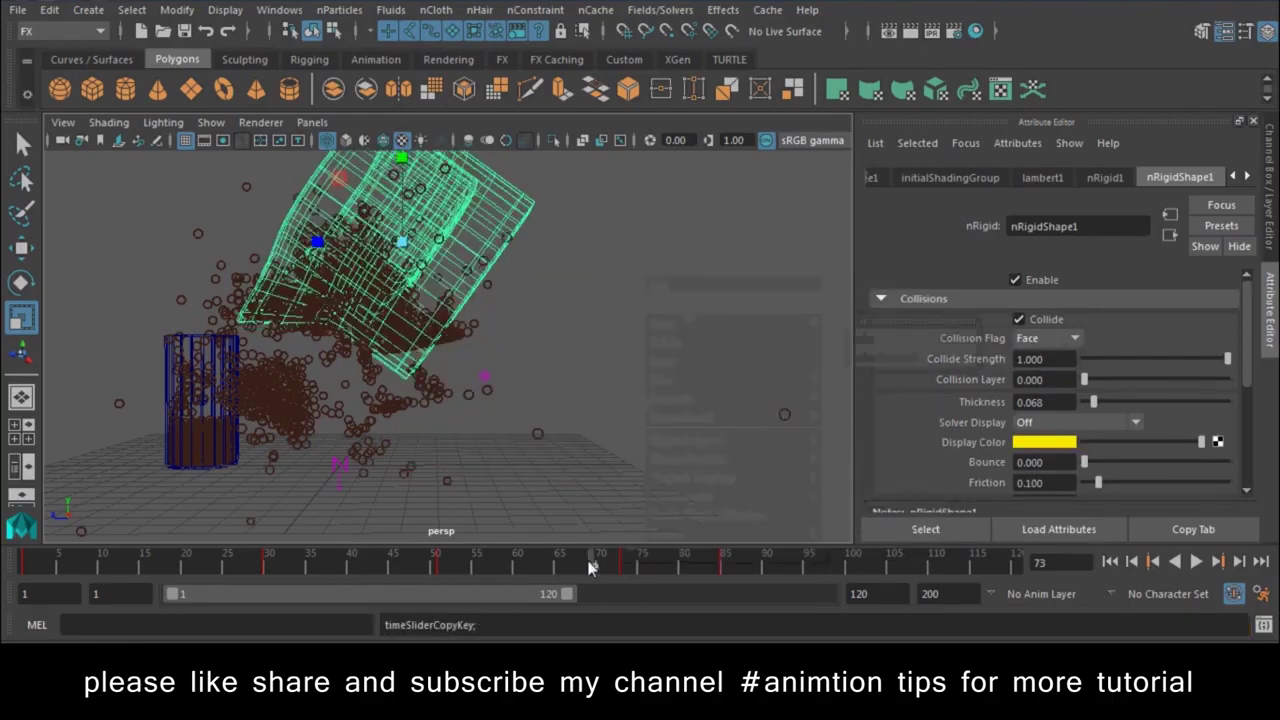
right_click(592, 566)
mouse_move(685, 339)
click(838, 338)
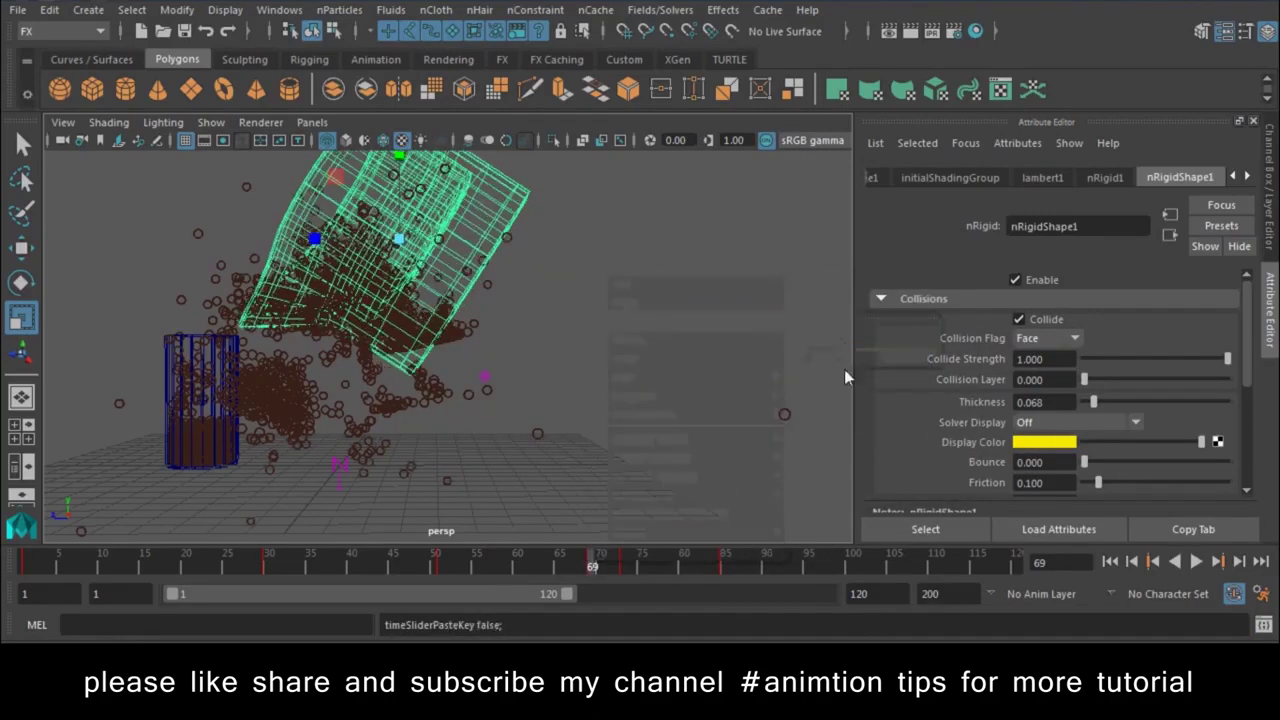
Replay the pour, then shift the pouring keys from about frame 70–95 two frames earlier
click(1111, 563)
click(1195, 563)
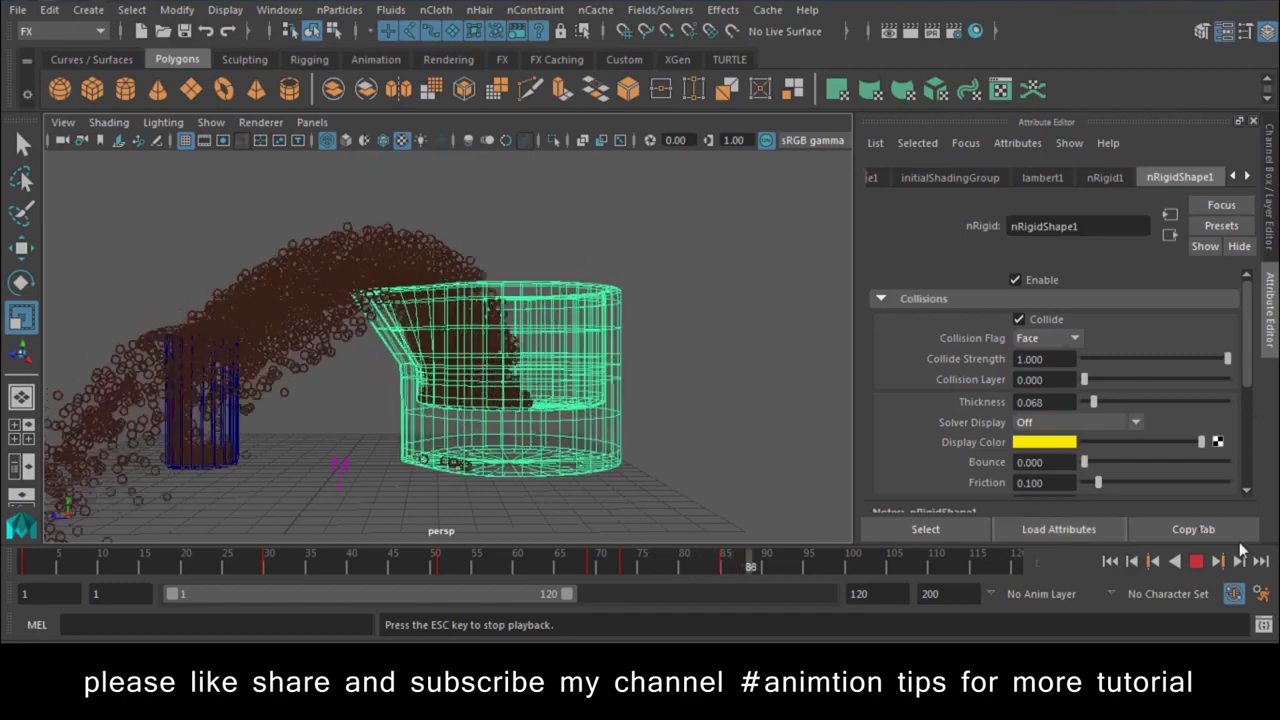
click(1195, 562)
shift+drag(800, 566, 625, 568)
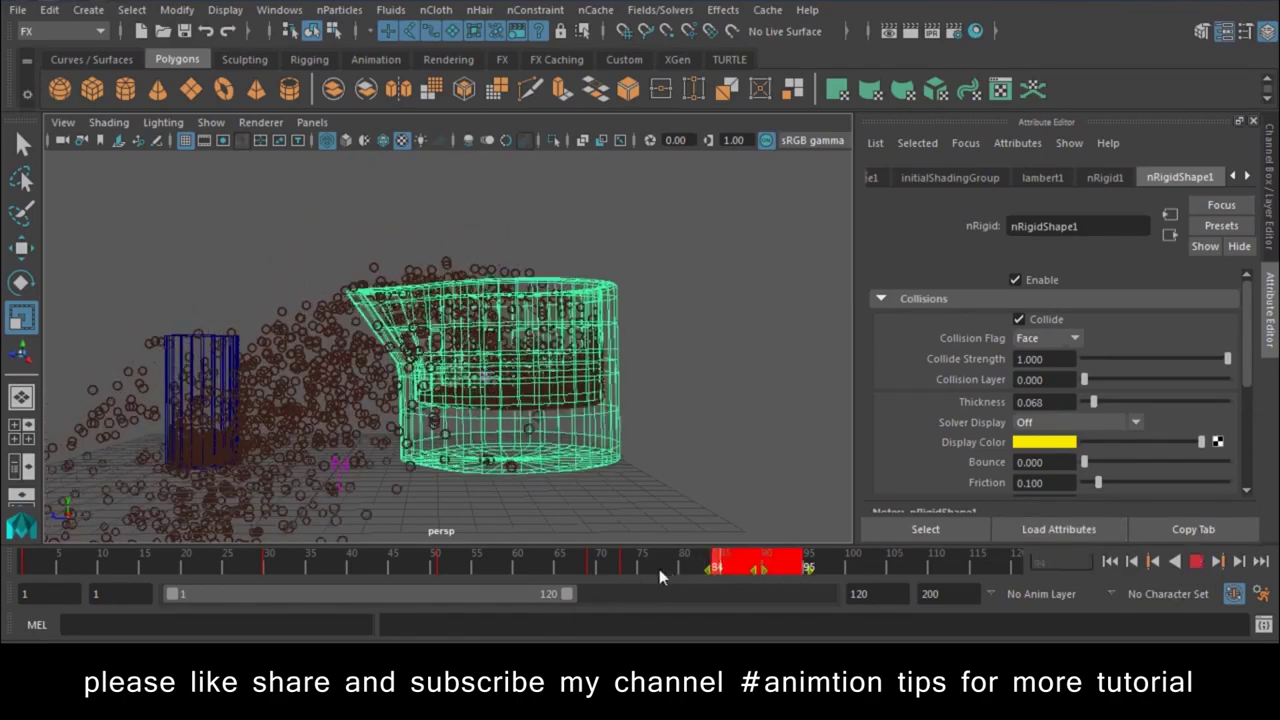
drag(711, 569, 700, 572)
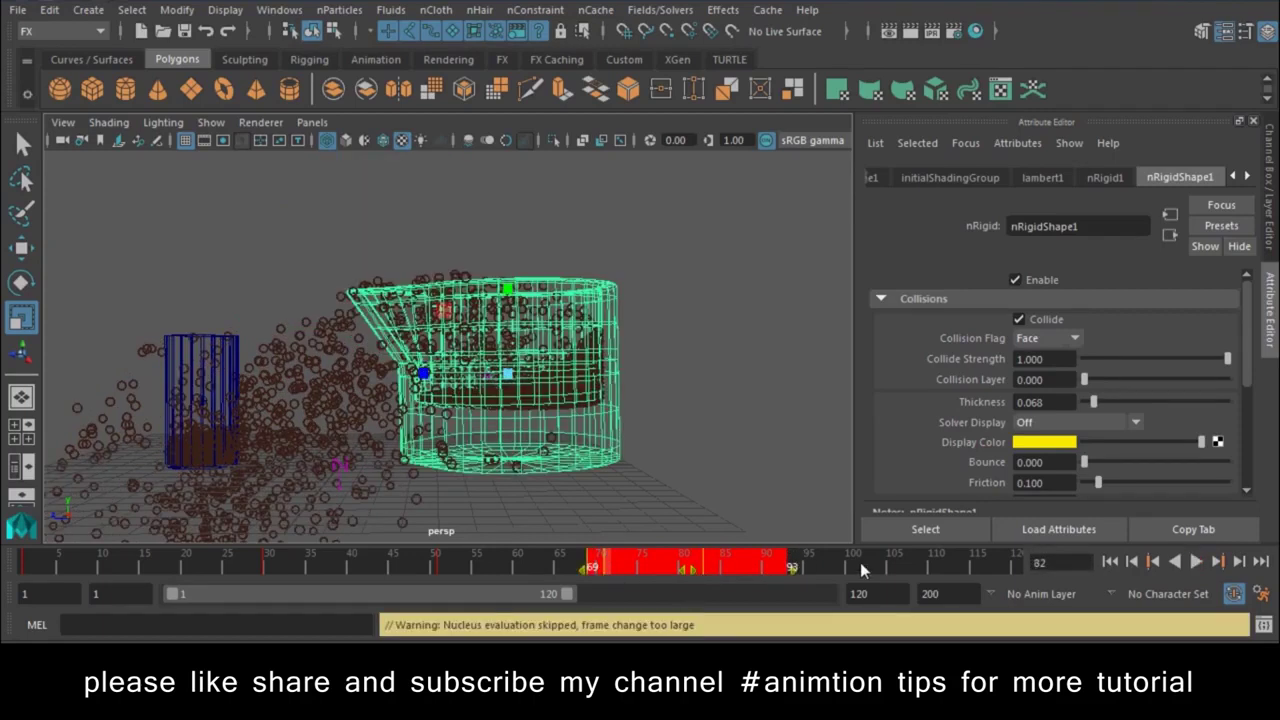
click(322, 350)
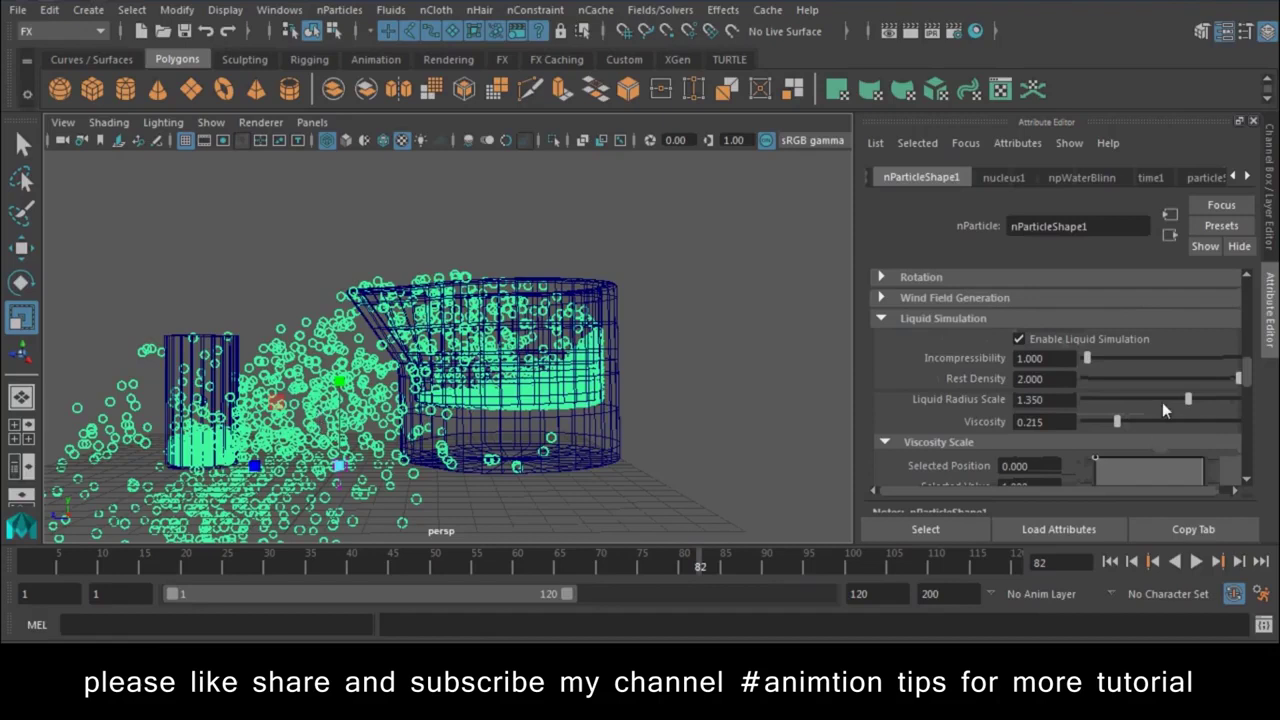
Lower Liquid Radius Scale to 1.215 and edit Incompressibility, then replay to test
click(1112, 563)
click(1196, 562)
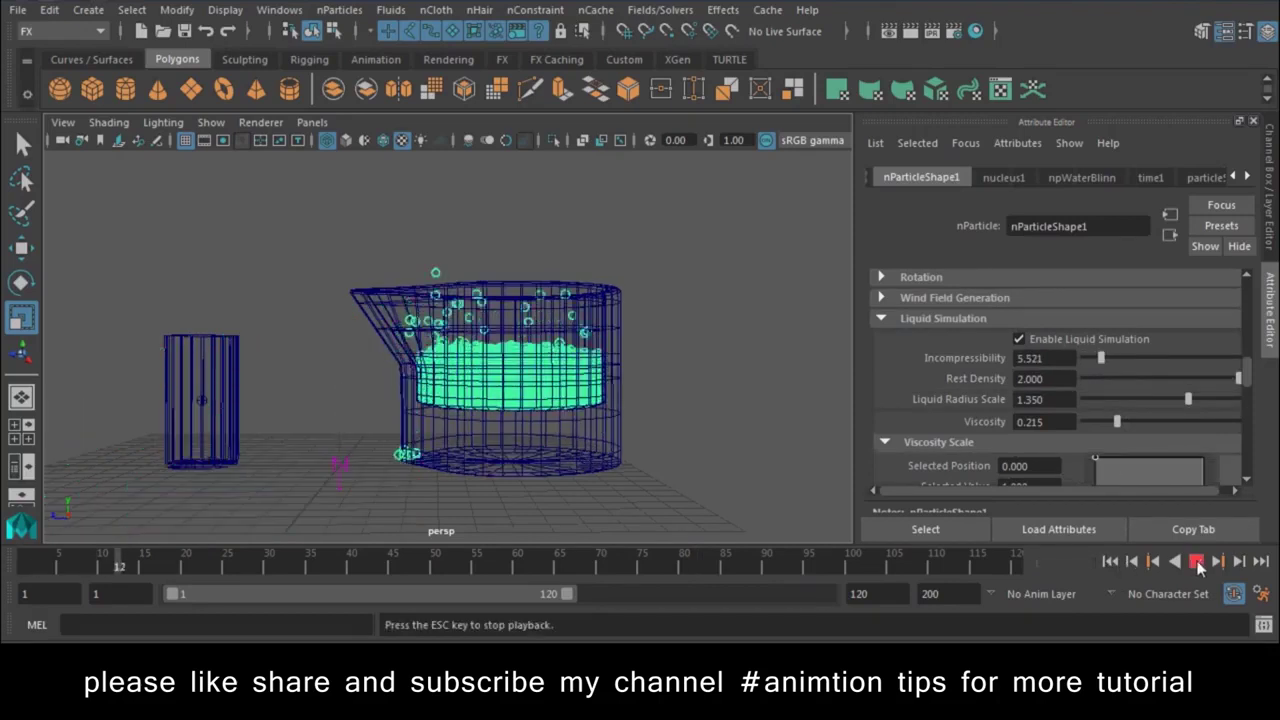
click(1196, 562)
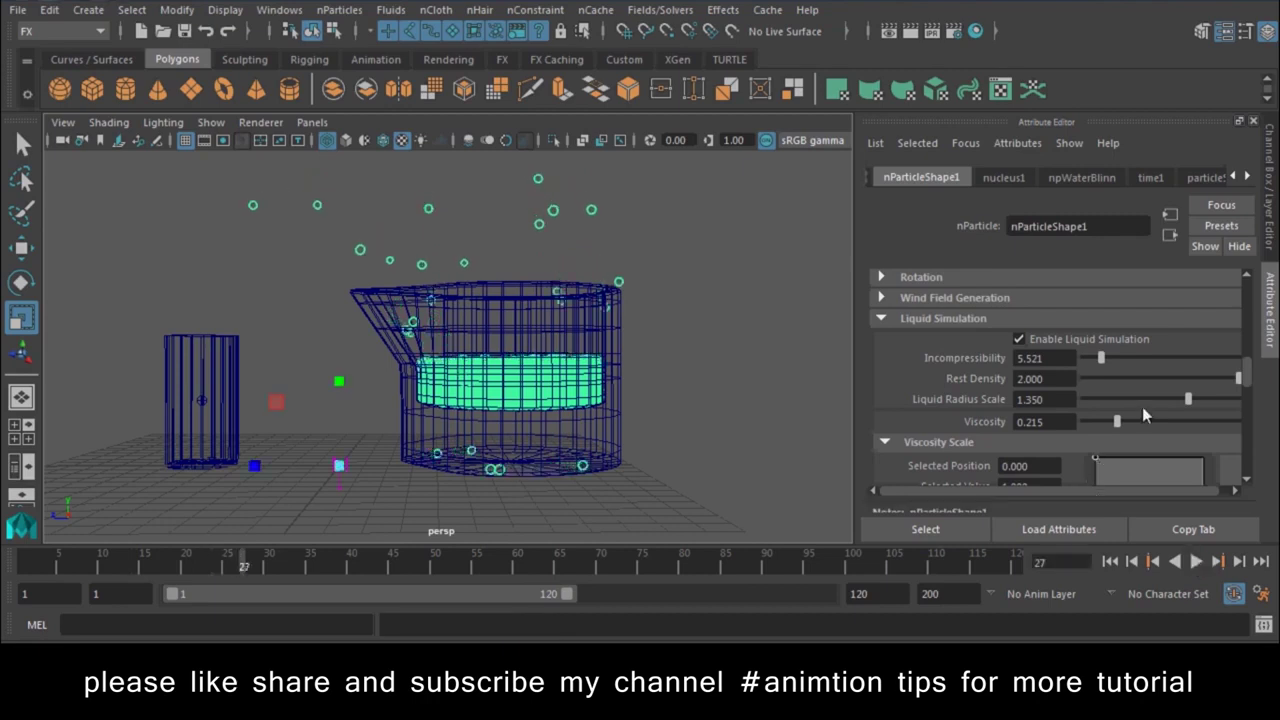
drag(1183, 401, 1177, 399)
click(1111, 562)
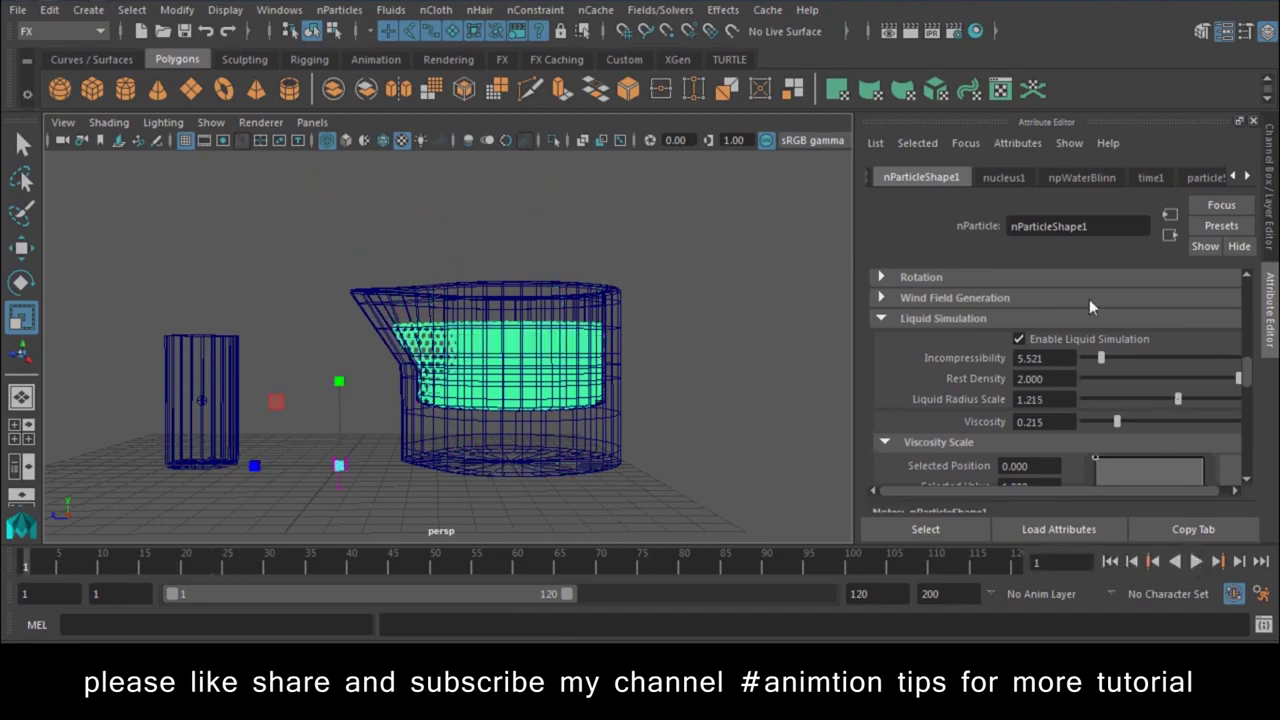
text(2)
click(1066, 386)
click(1192, 564)
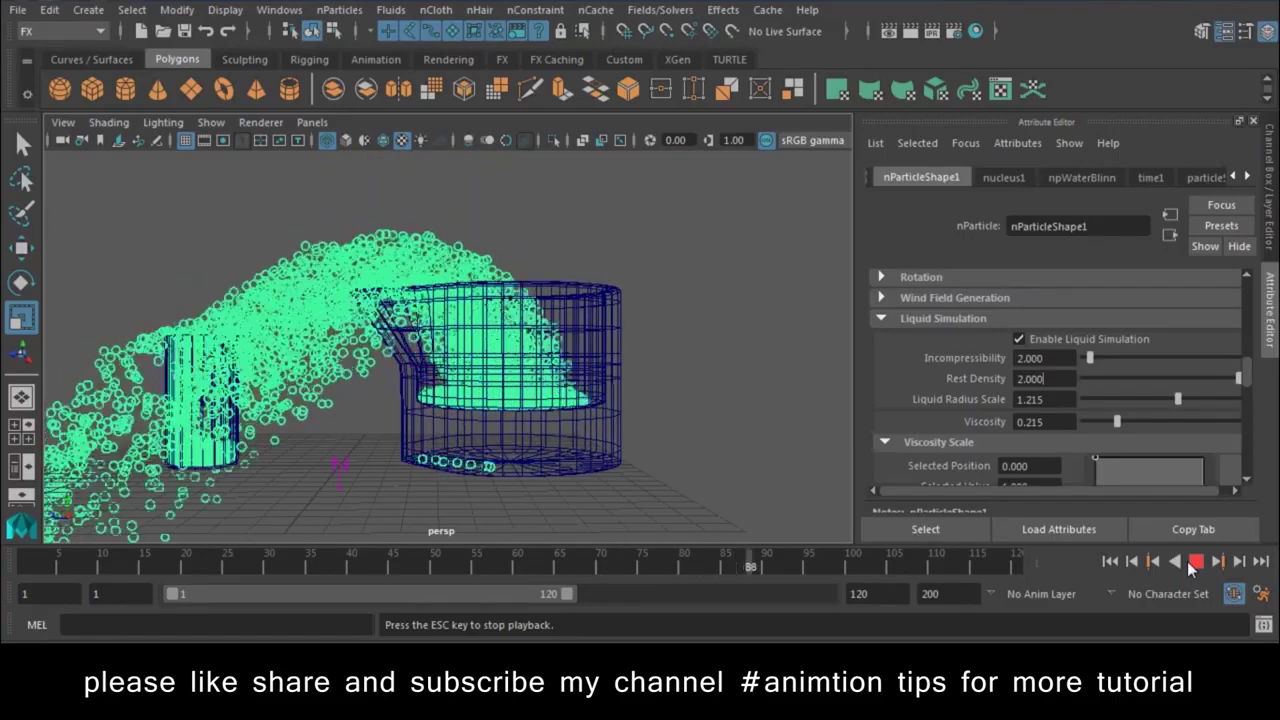
Set Liquid Radius Scale to 1 while replaying the pour from frame 1
click(1196, 562)
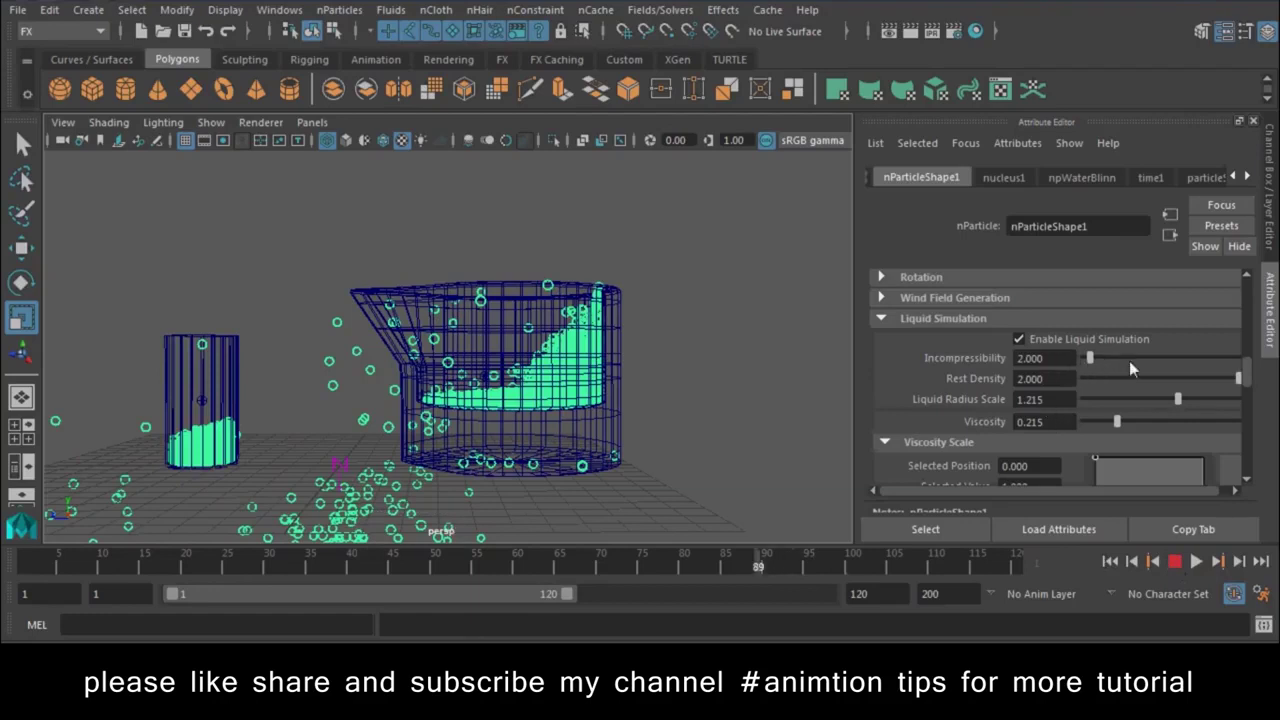
click(1108, 562)
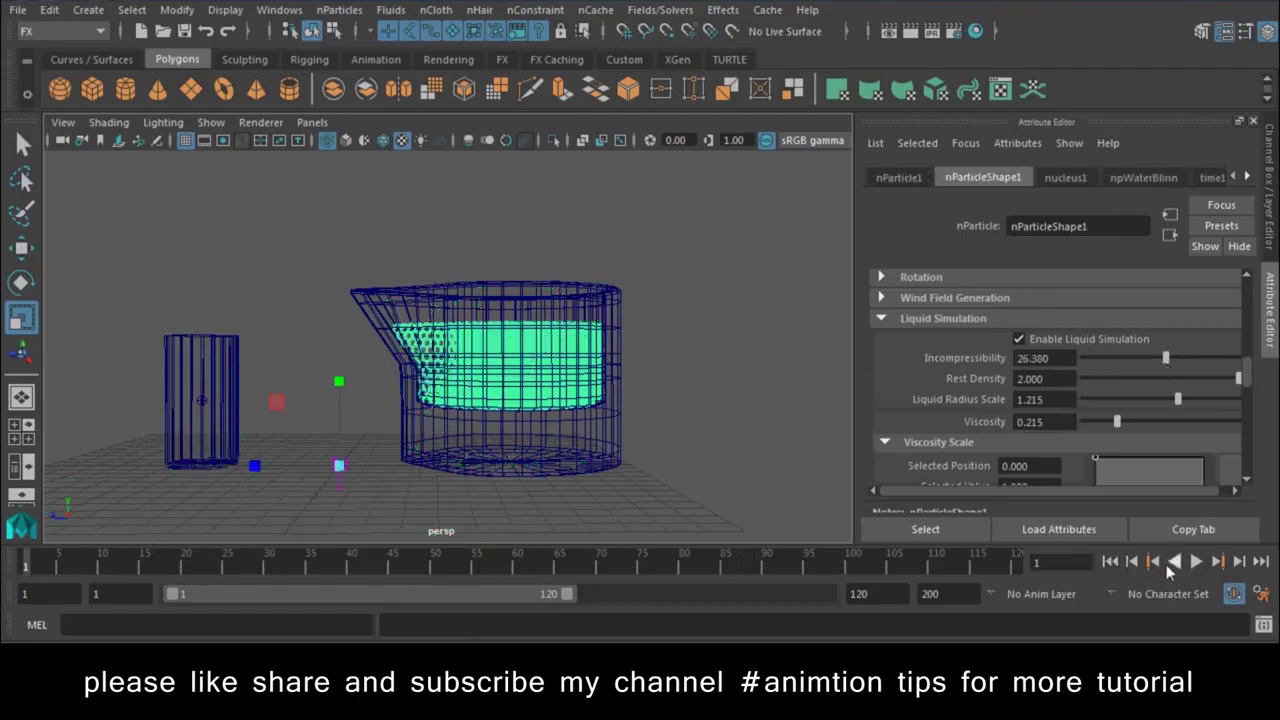
click(1196, 562)
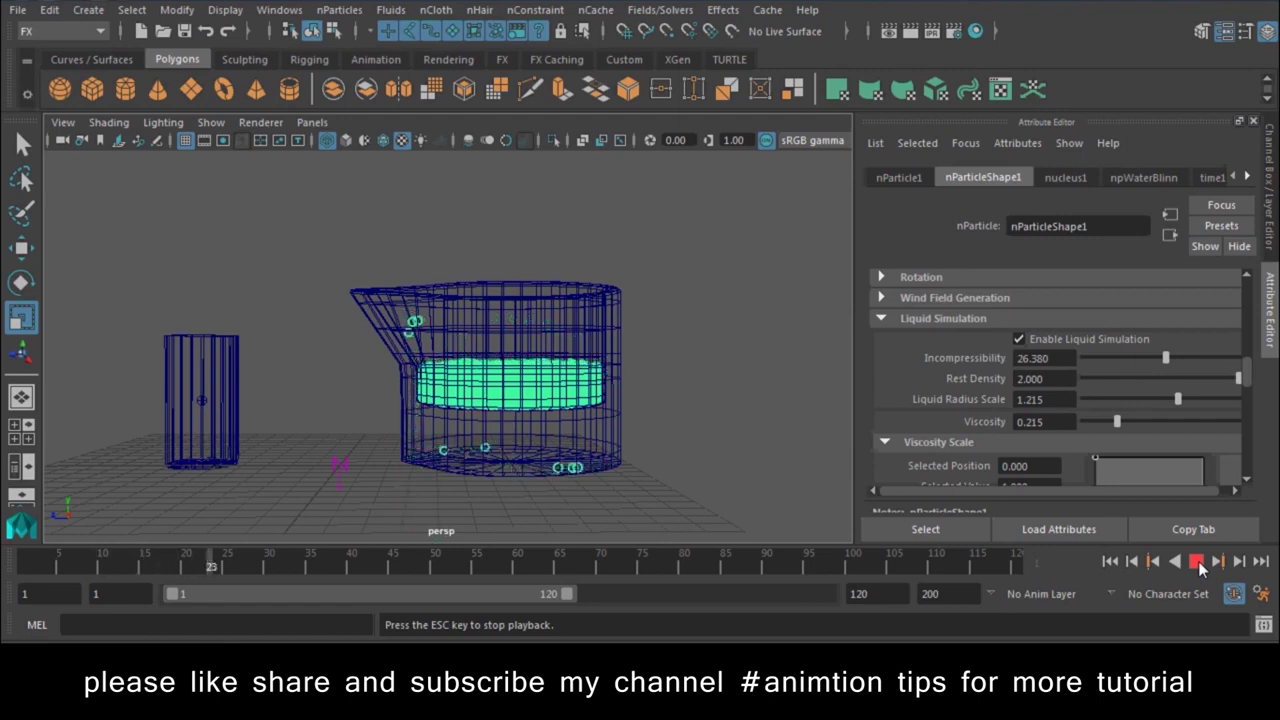
click(1059, 400)
text(1)
key(Return)
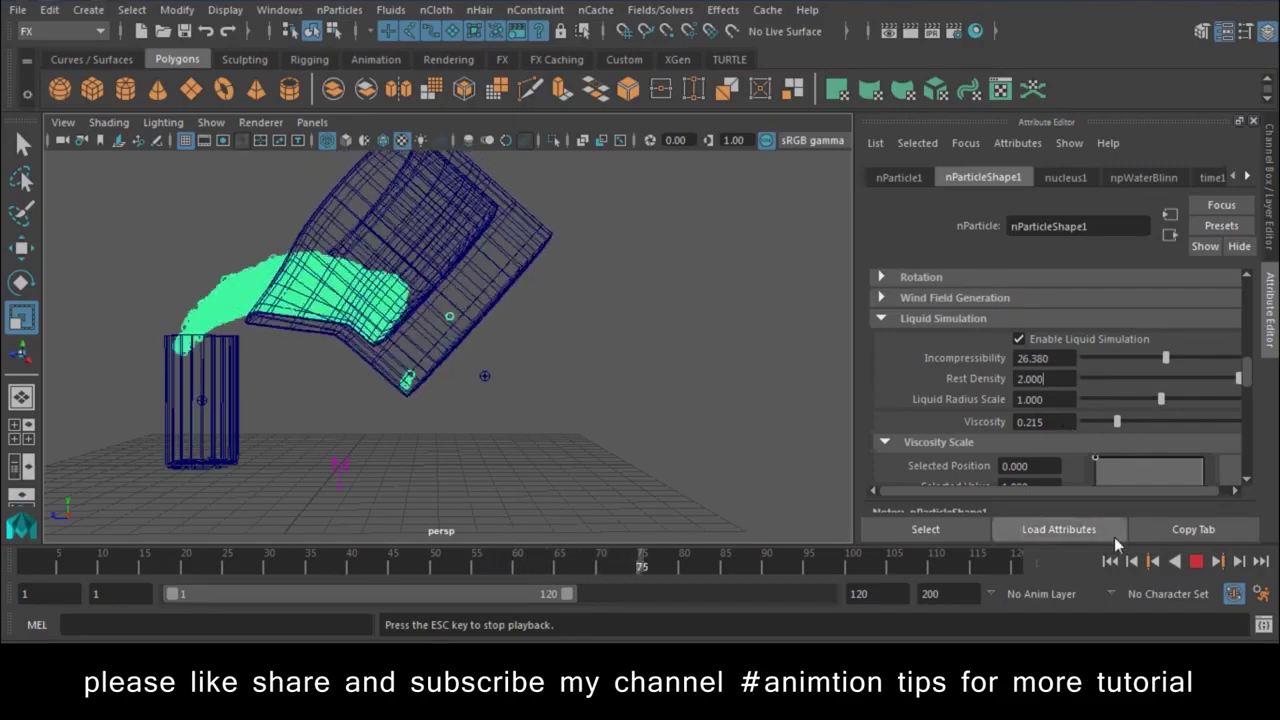
Replay the pour from frame 1 to frame 92, then rewind and look down into the jug
click(1195, 562)
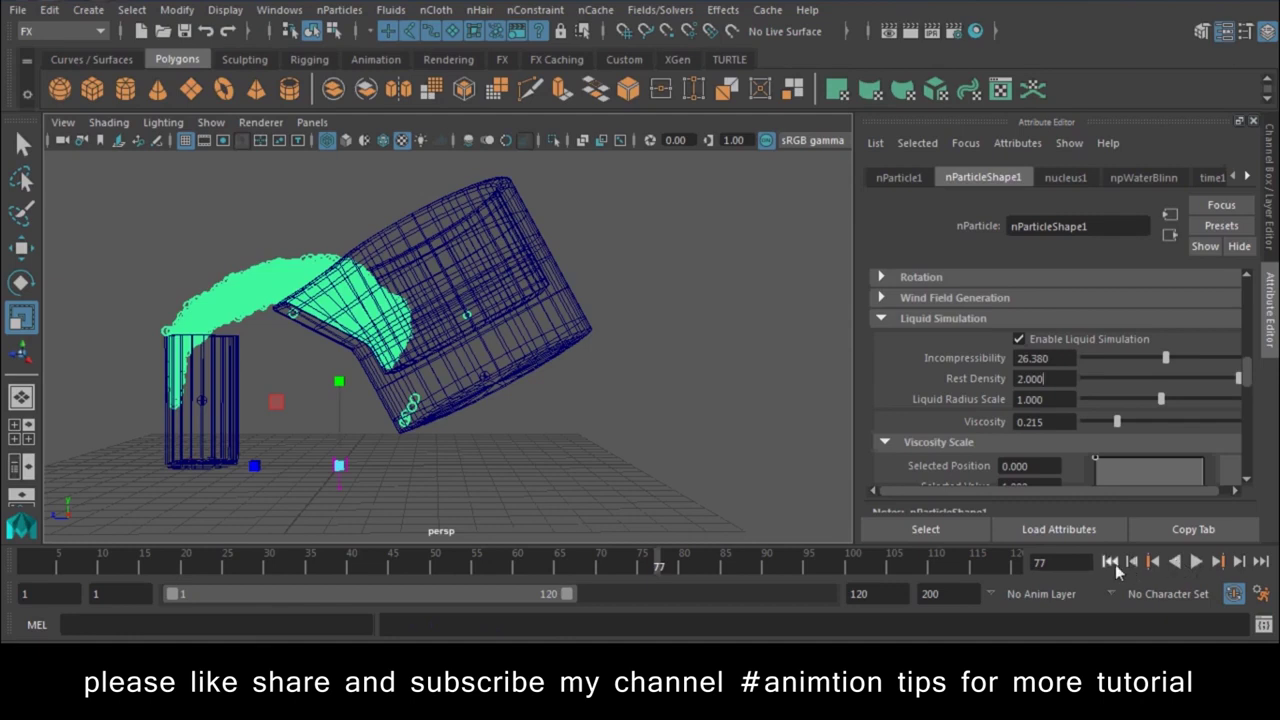
click(1110, 562)
click(1196, 562)
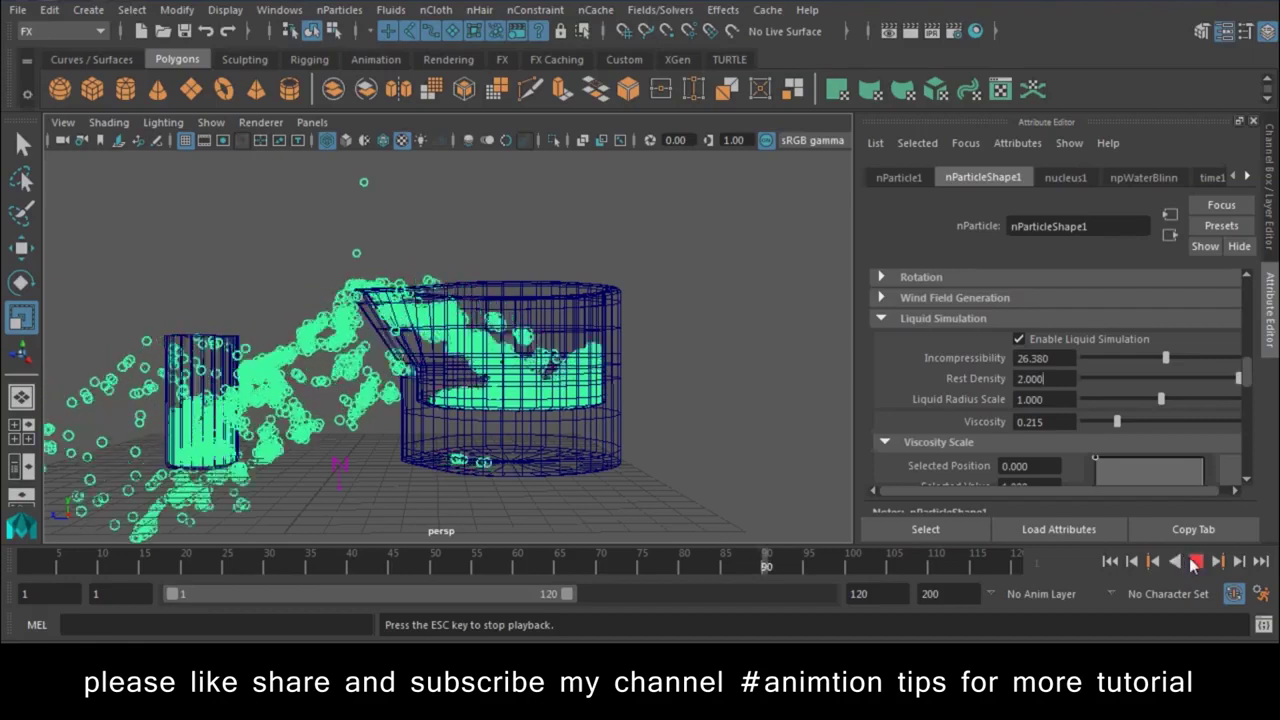
click(1195, 562)
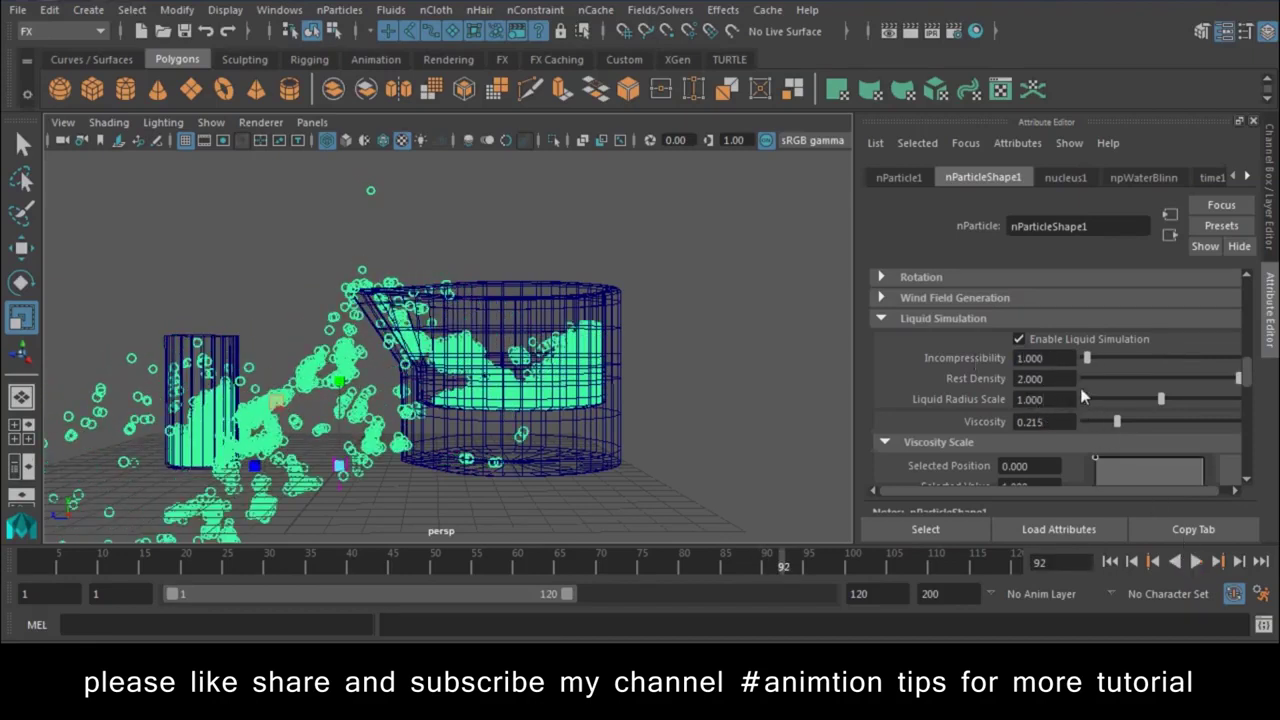
click(1116, 562)
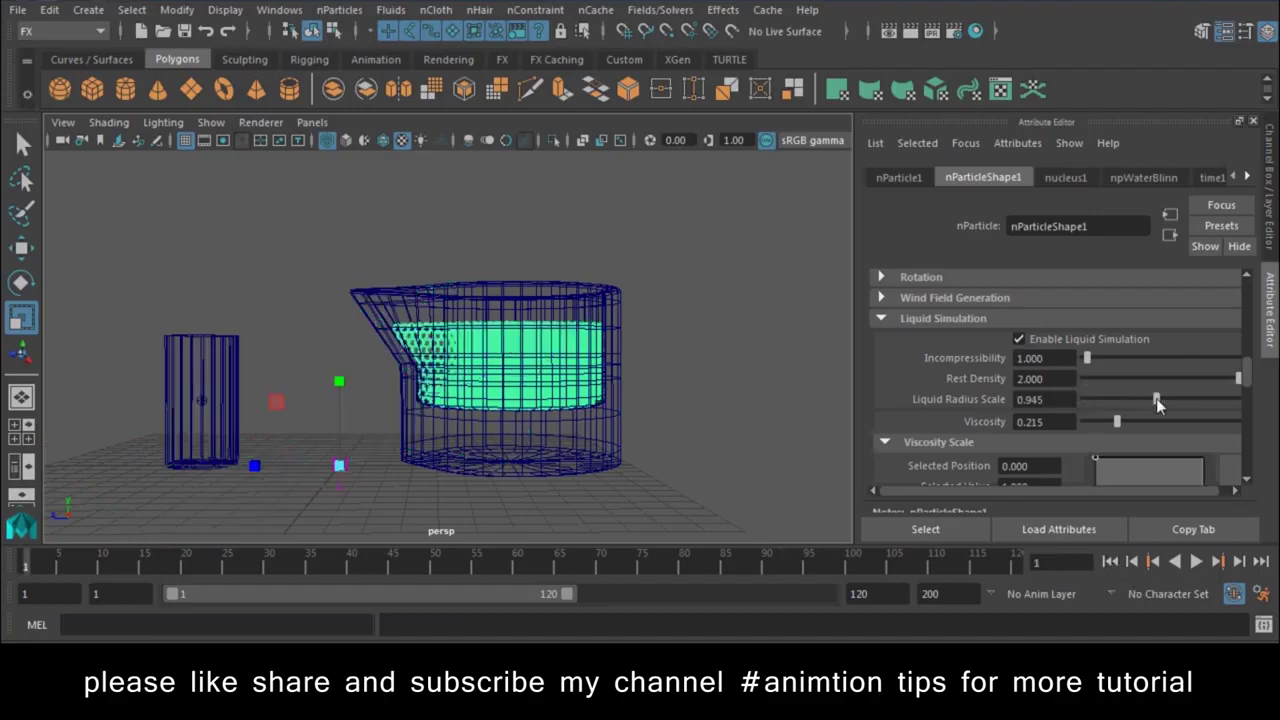
alt+drag(703, 383, 585, 426)
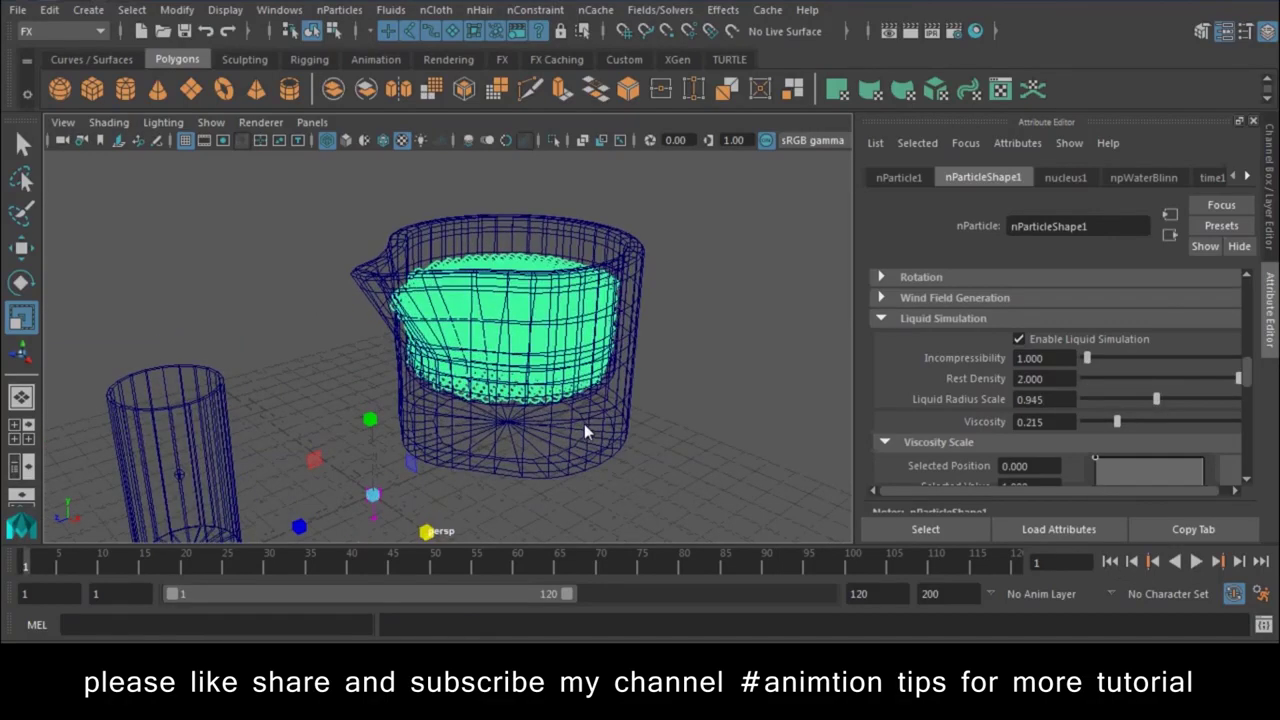
Show the scene shaded, cache the nParticle liquid to disk as nParticleShape1Cache1, and rewind
key(5)
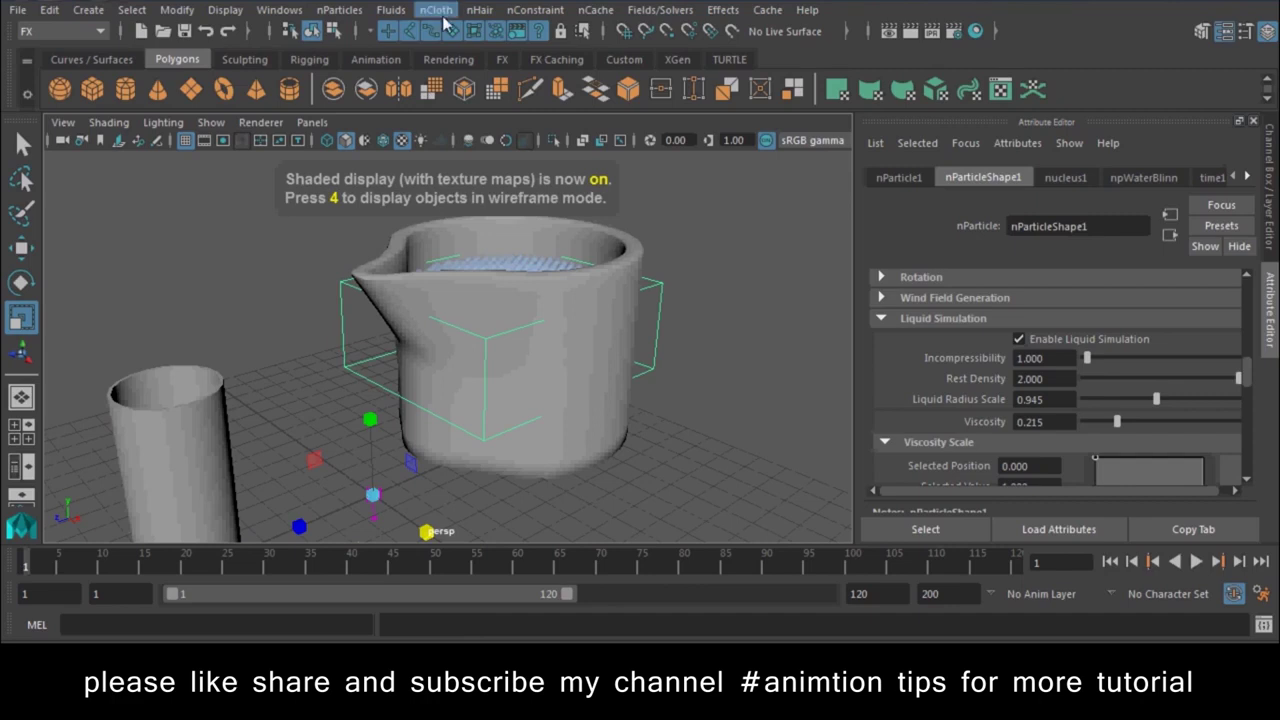
click(450, 12)
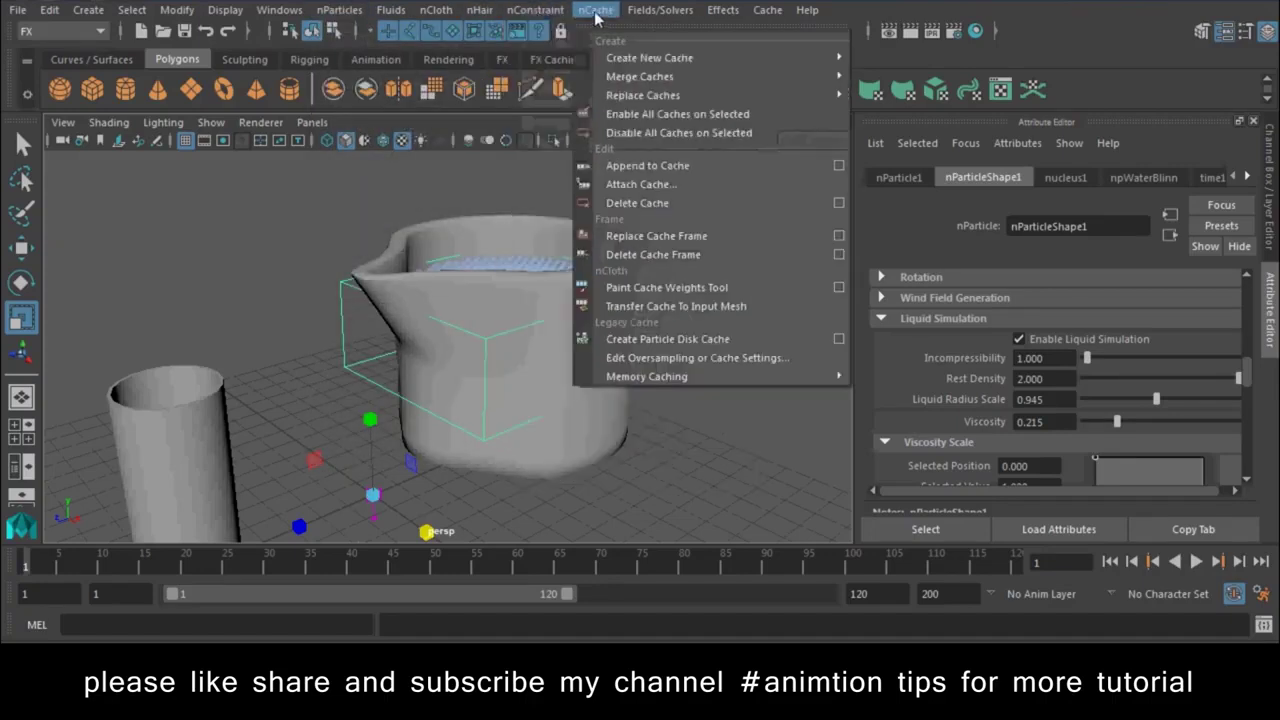
mouse_move(639, 76)
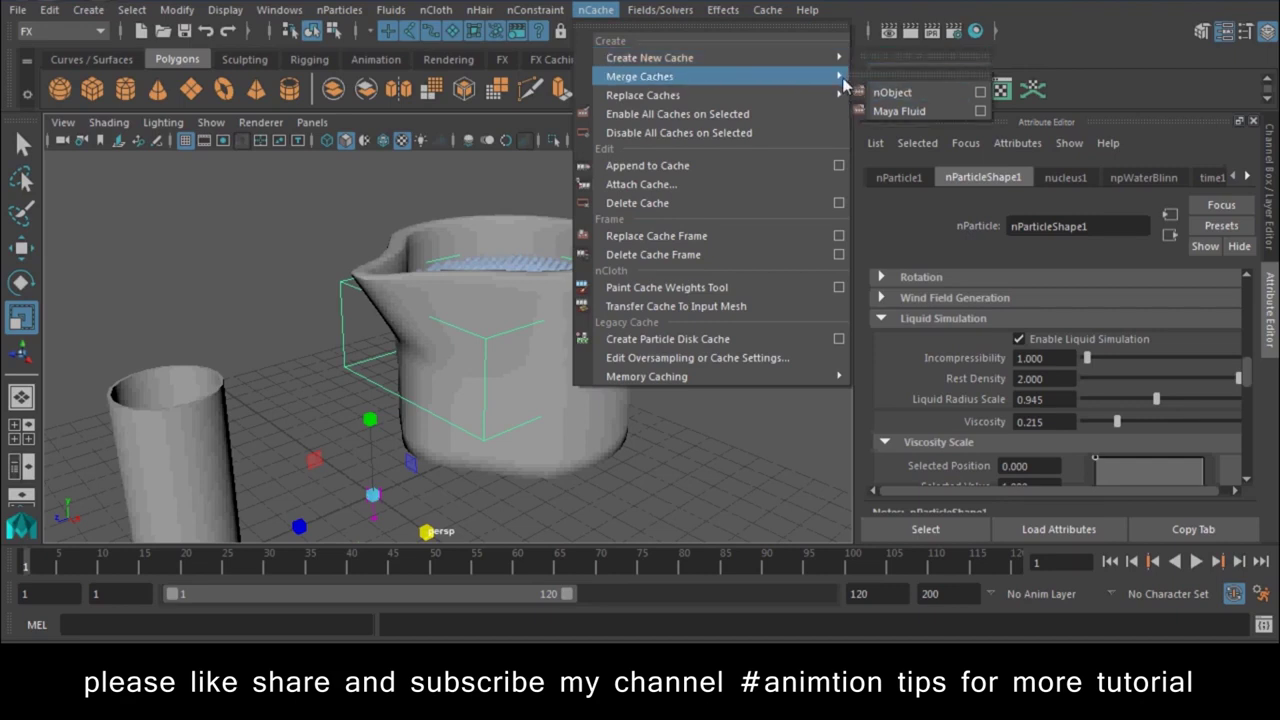
click(929, 75)
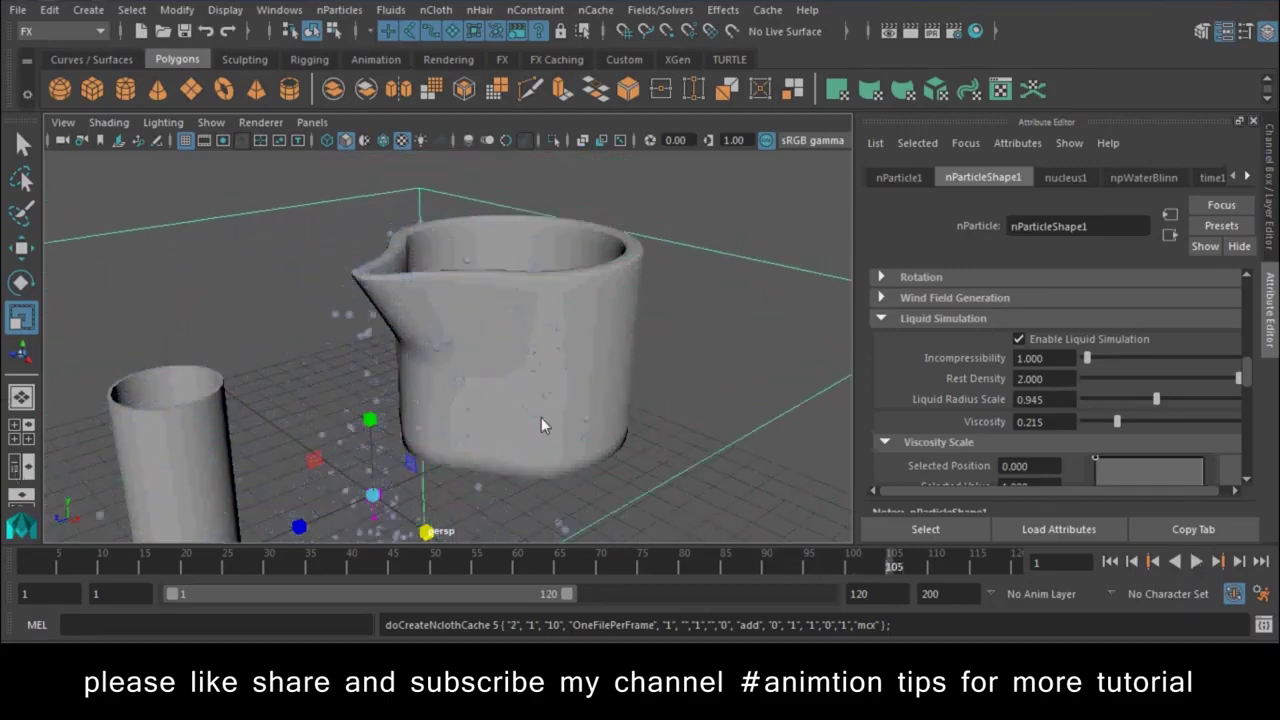
click(1110, 562)
Play the cached pour, stop at frame 75, and select the nParticle system for conversion
key(alt+v)
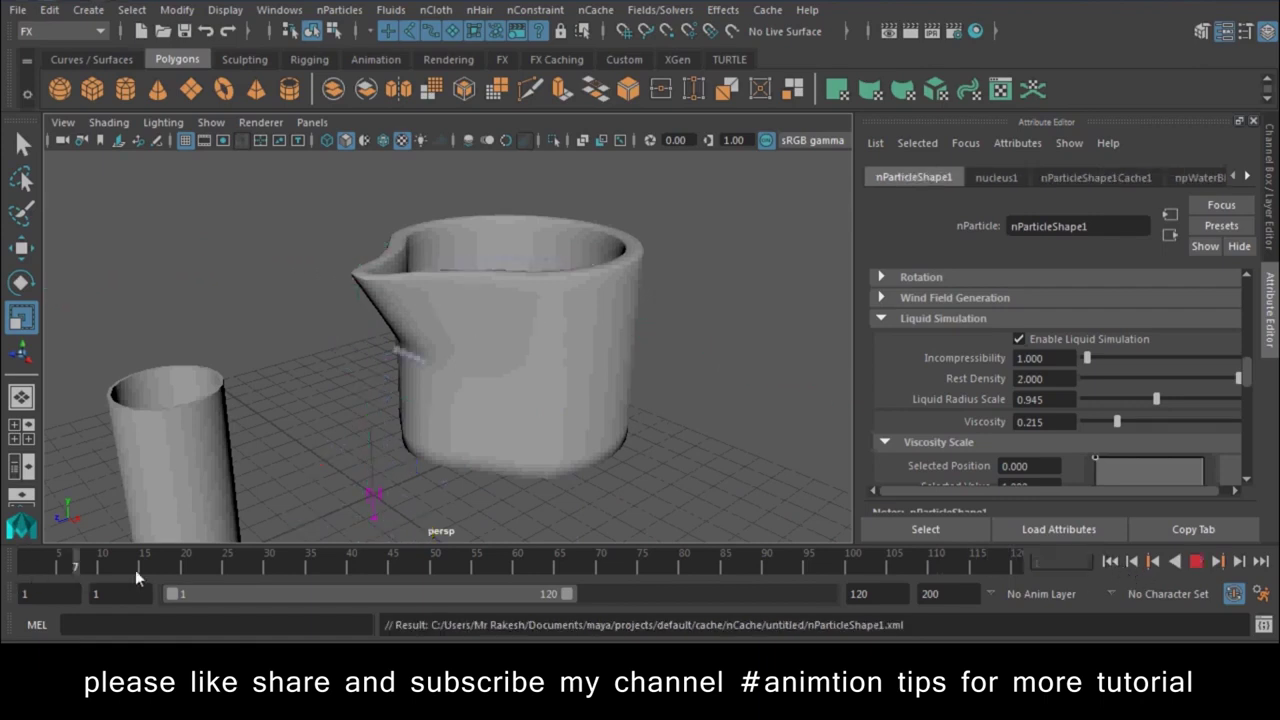
click(643, 566)
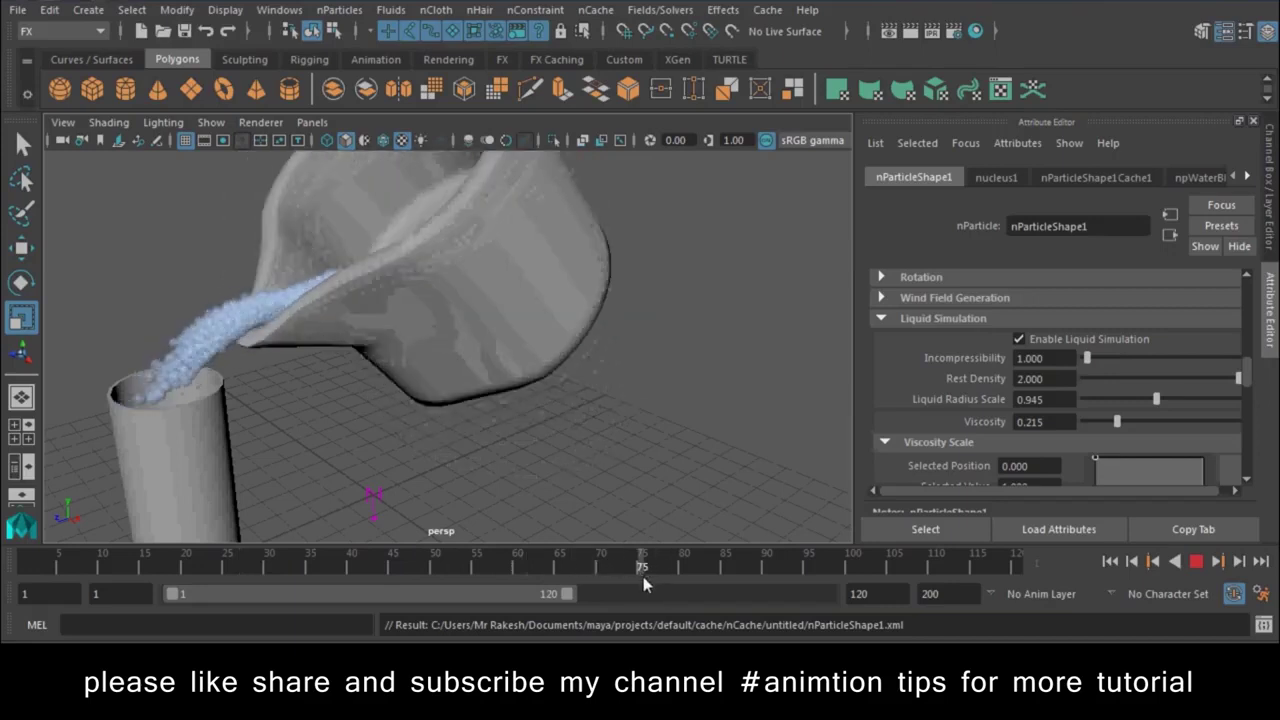
click(350, 403)
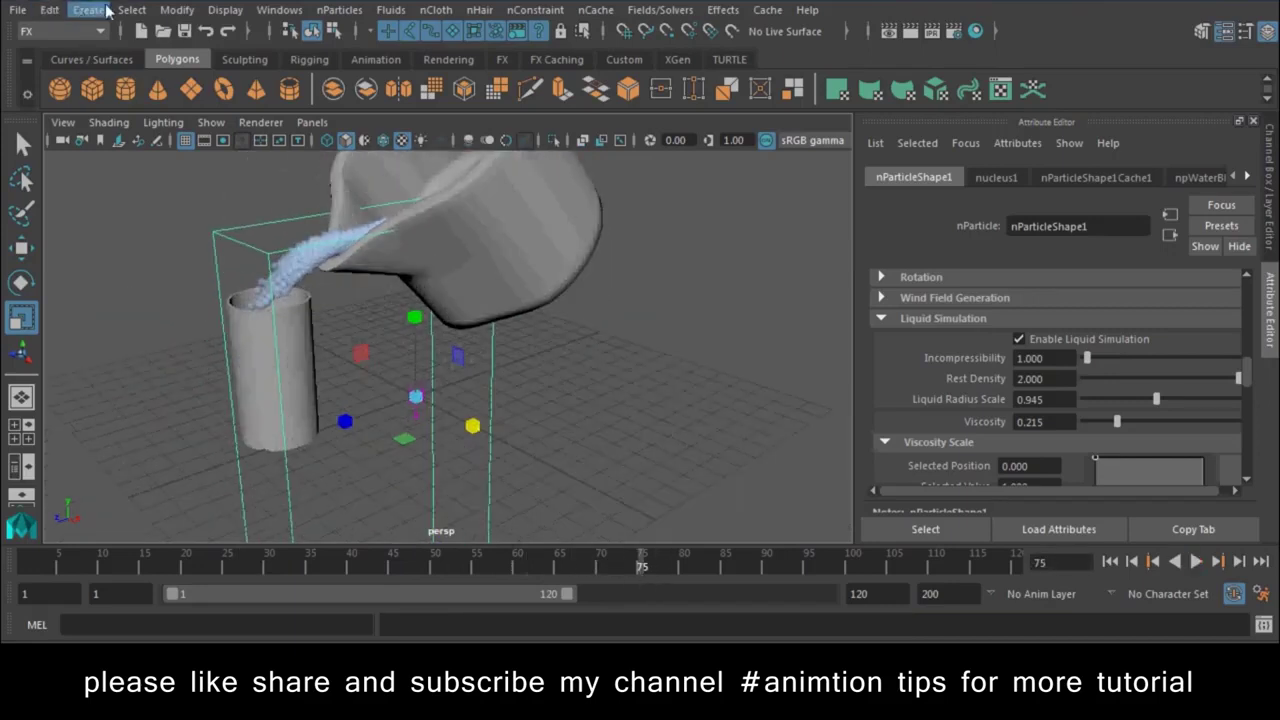
click(176, 9)
mouse_move(208, 447)
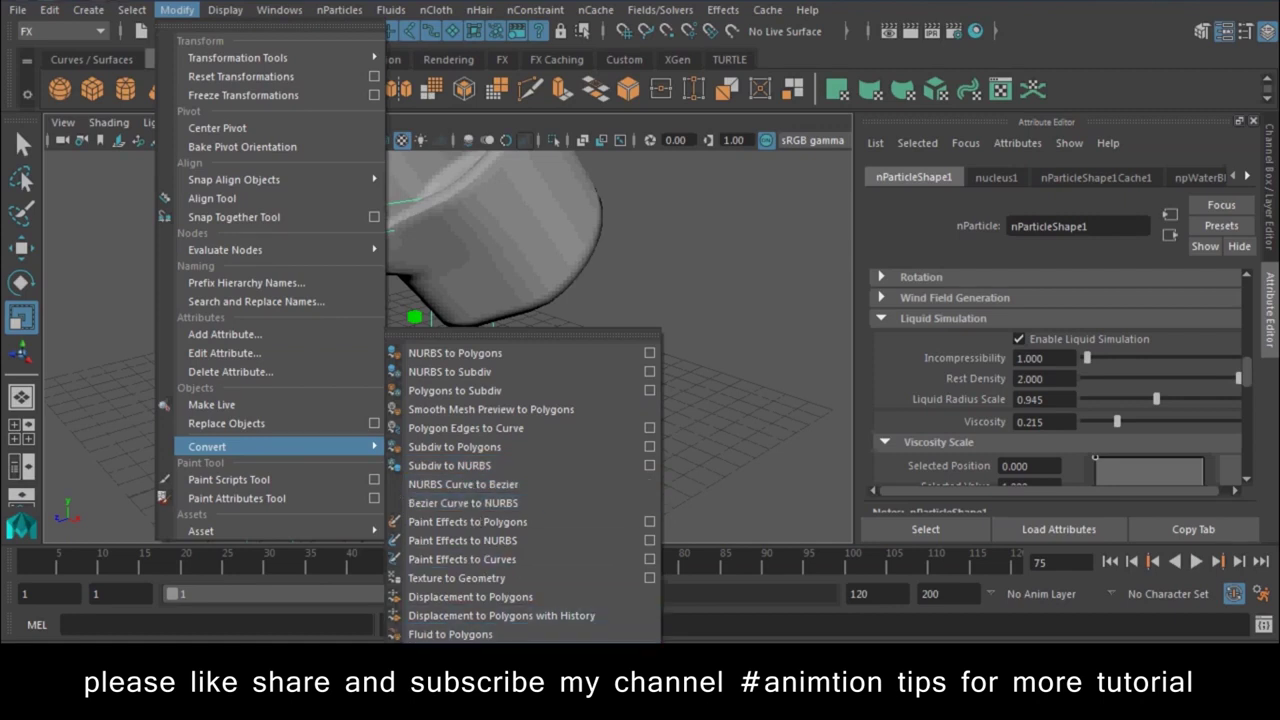
Convert the particles to a polygon mesh and lower the Output Mesh Threshold to 0.221
click(455, 653)
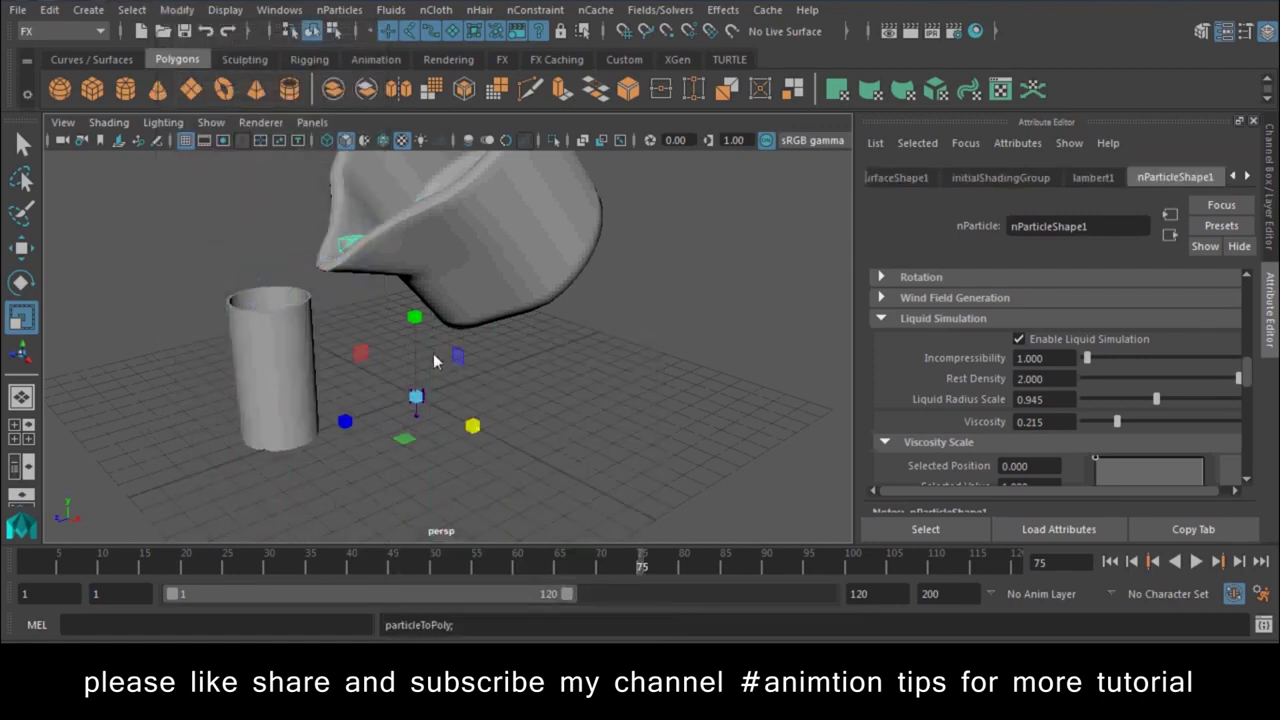
mouse_move(241, 310)
alt+mouse_down()
mouse_move(363, 349)
mouse_move(425, 207)
alt+mouse_up()
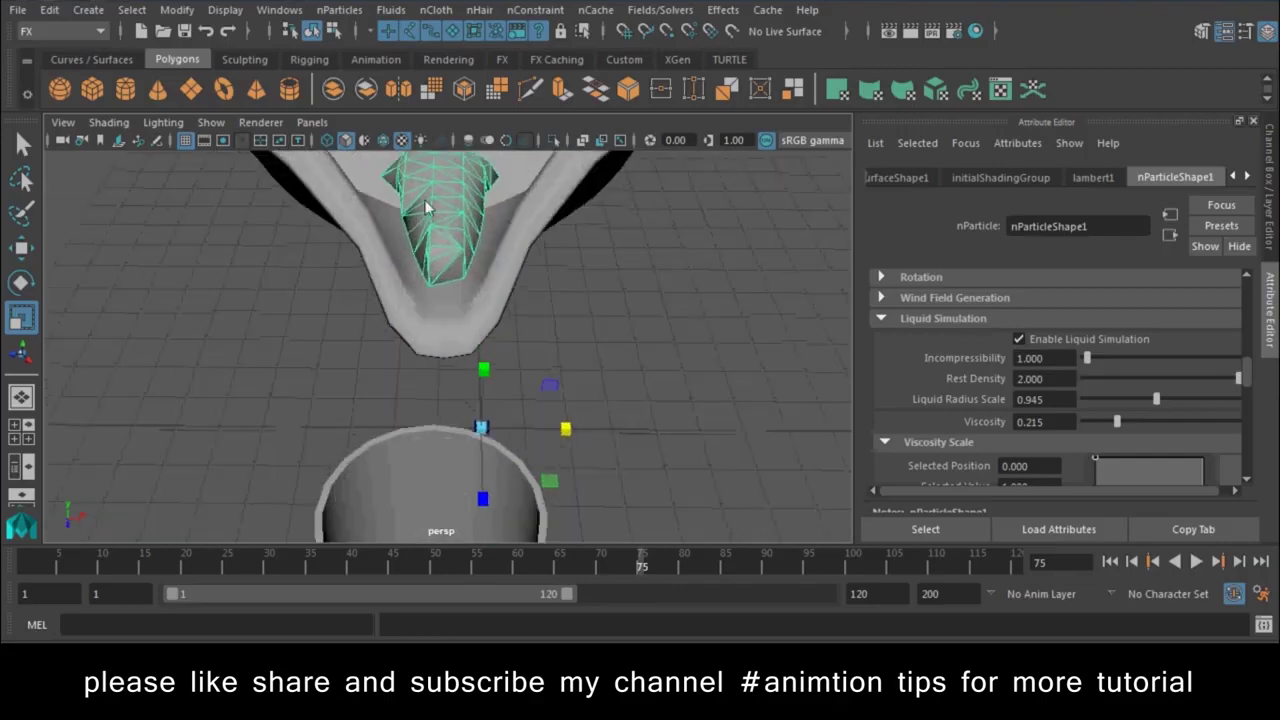
scroll(1083, 390, down, 2)
scroll(1083, 390, down, 3)
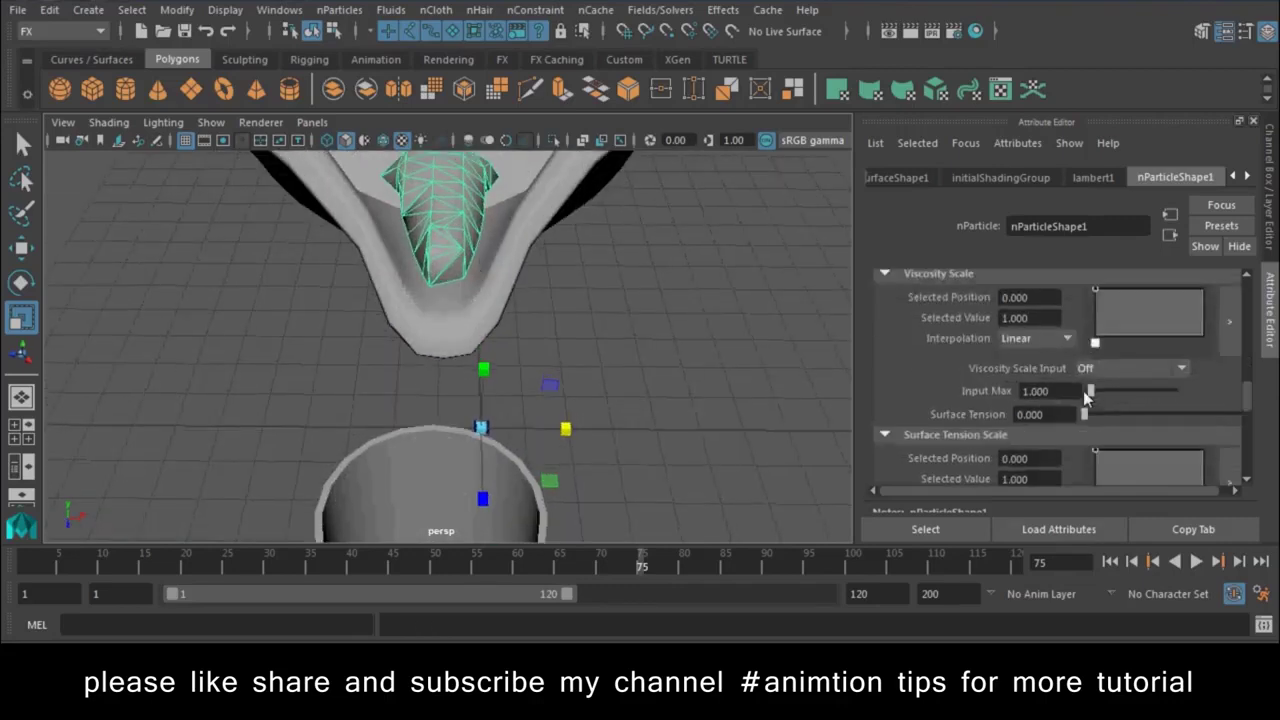
scroll(1083, 391, down, 1)
scroll(1083, 391, down, 1)
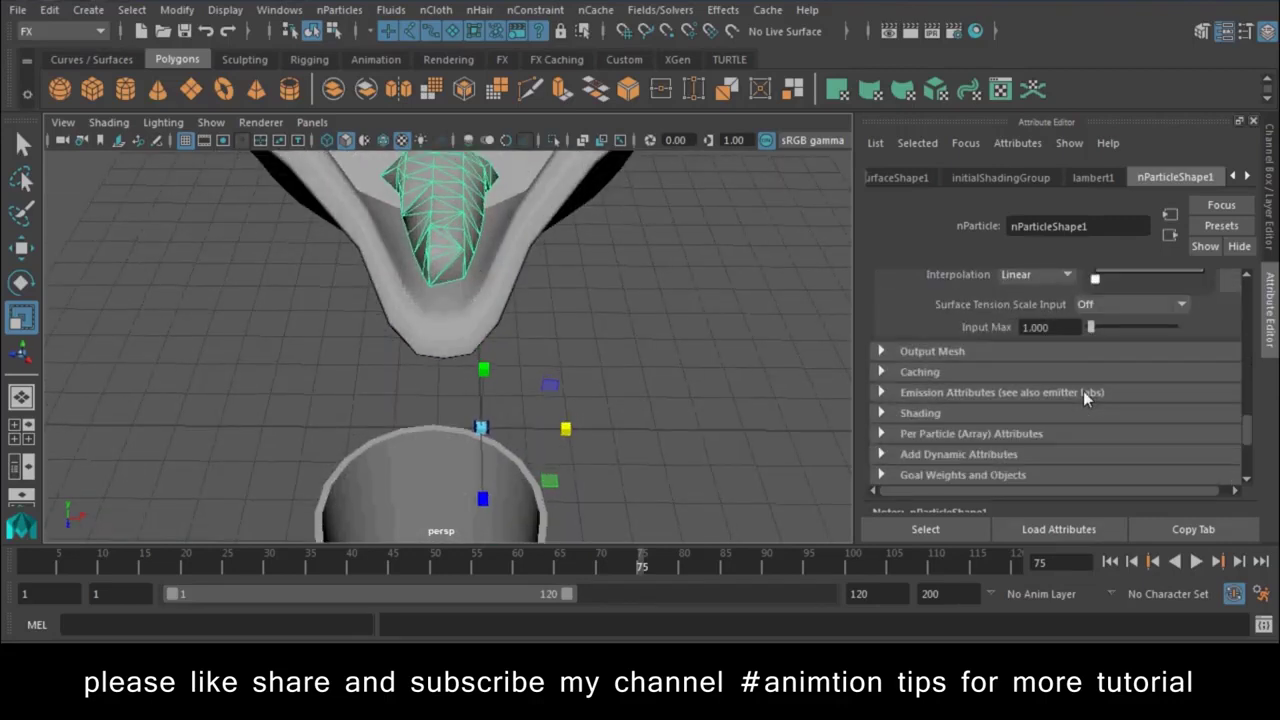
click(920, 354)
drag(1128, 376, 1092, 374)
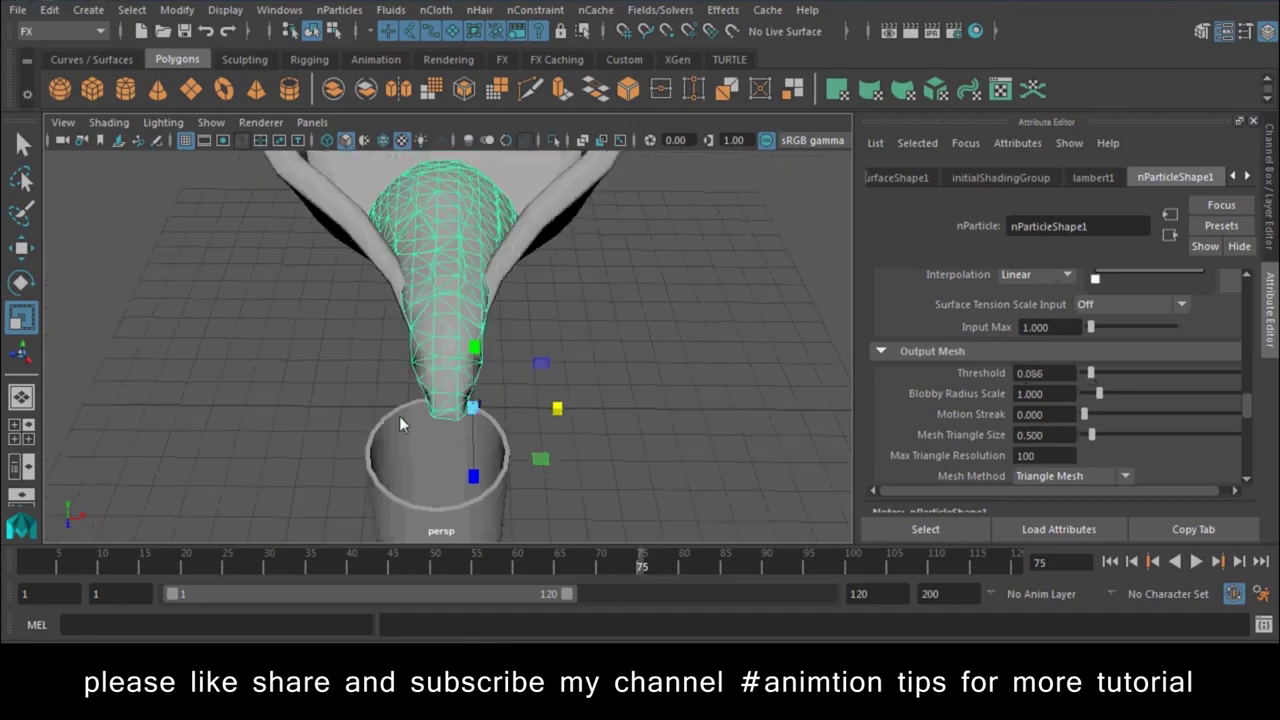
Raise Motion Streak, preview the pour, and stop playback at frame 80
alt+drag(399, 416, 248, 380)
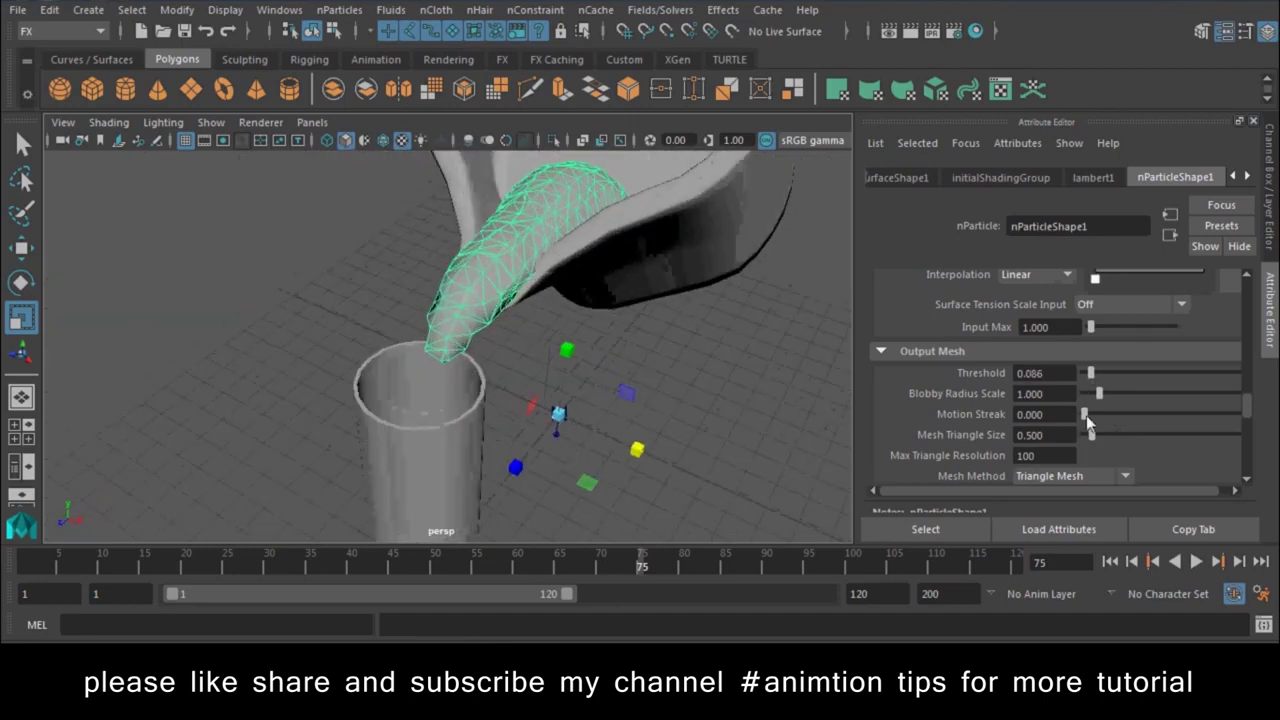
mouse_move(1085, 414)
mouse_down()
mouse_move(1155, 420)
mouse_move(1097, 395)
mouse_move(1101, 408)
mouse_move(1106, 376)
mouse_up()
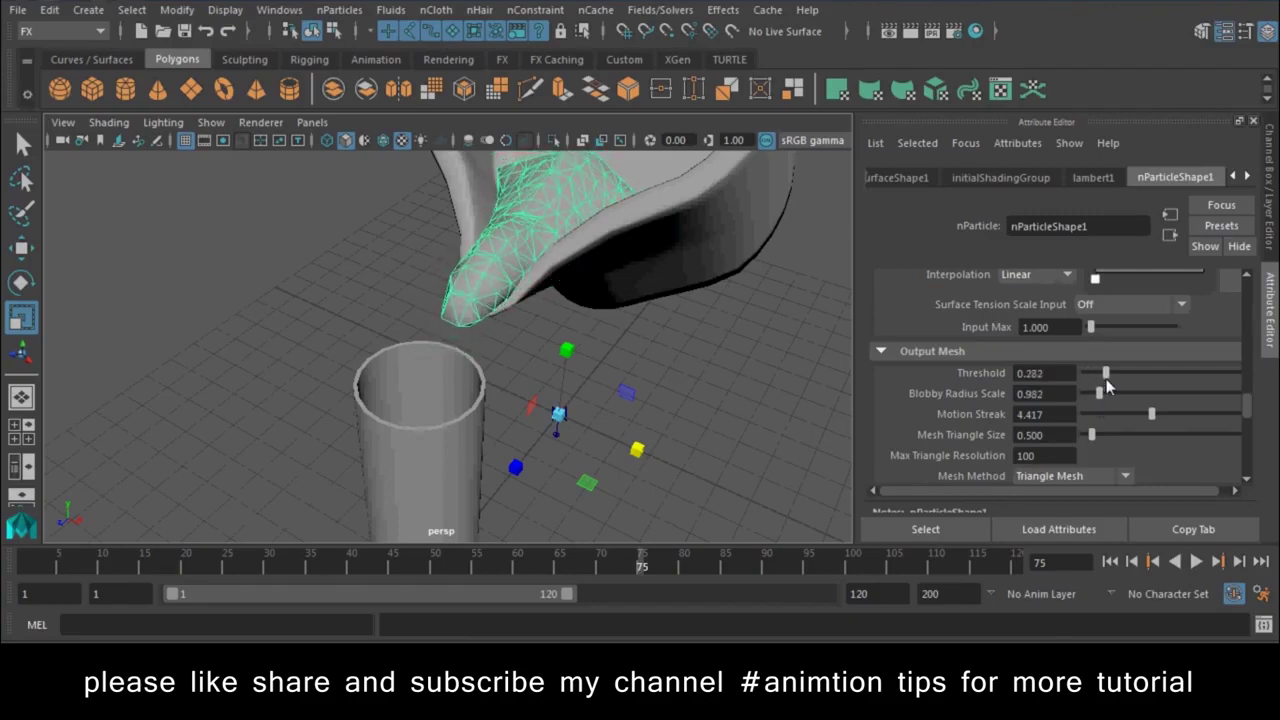
click(1196, 562)
alt+right_drag(759, 442, 583, 453)
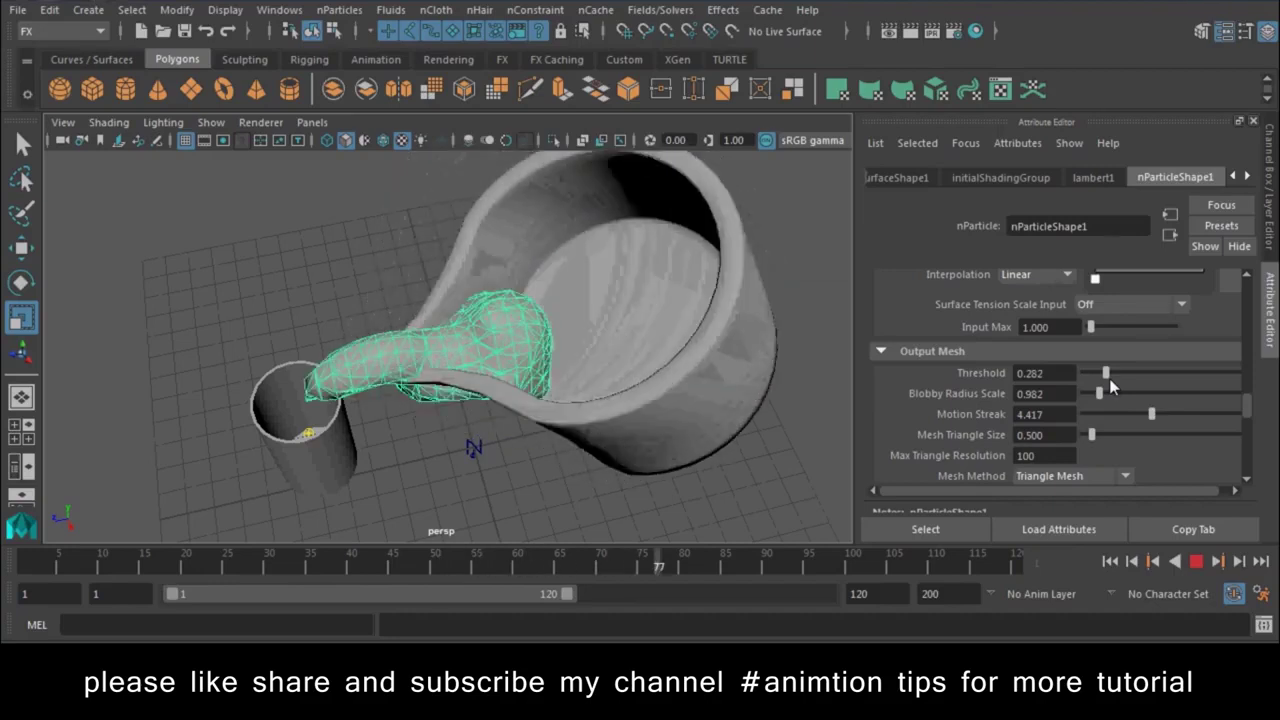
key(Escape)
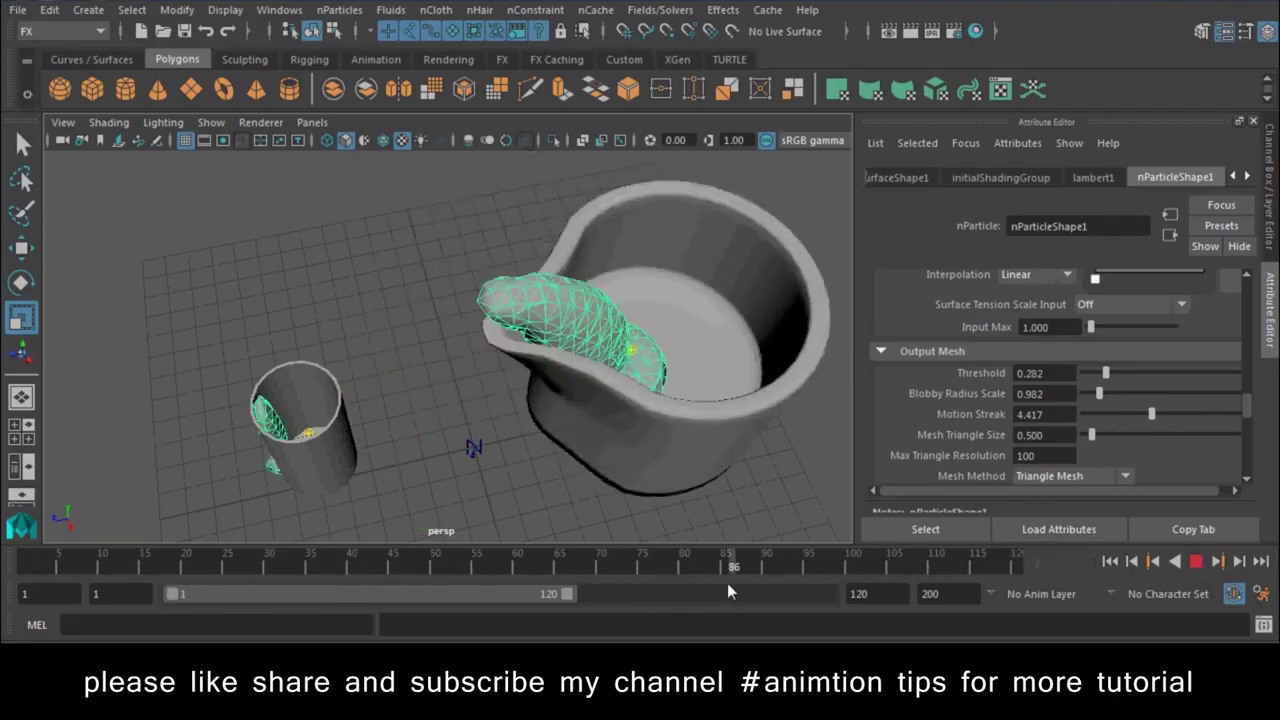
click(685, 577)
Set Motion Streak to 7.239, Blobby Radius Scale to 1.840 and Threshold to 0.957
drag(1152, 414, 1187, 416)
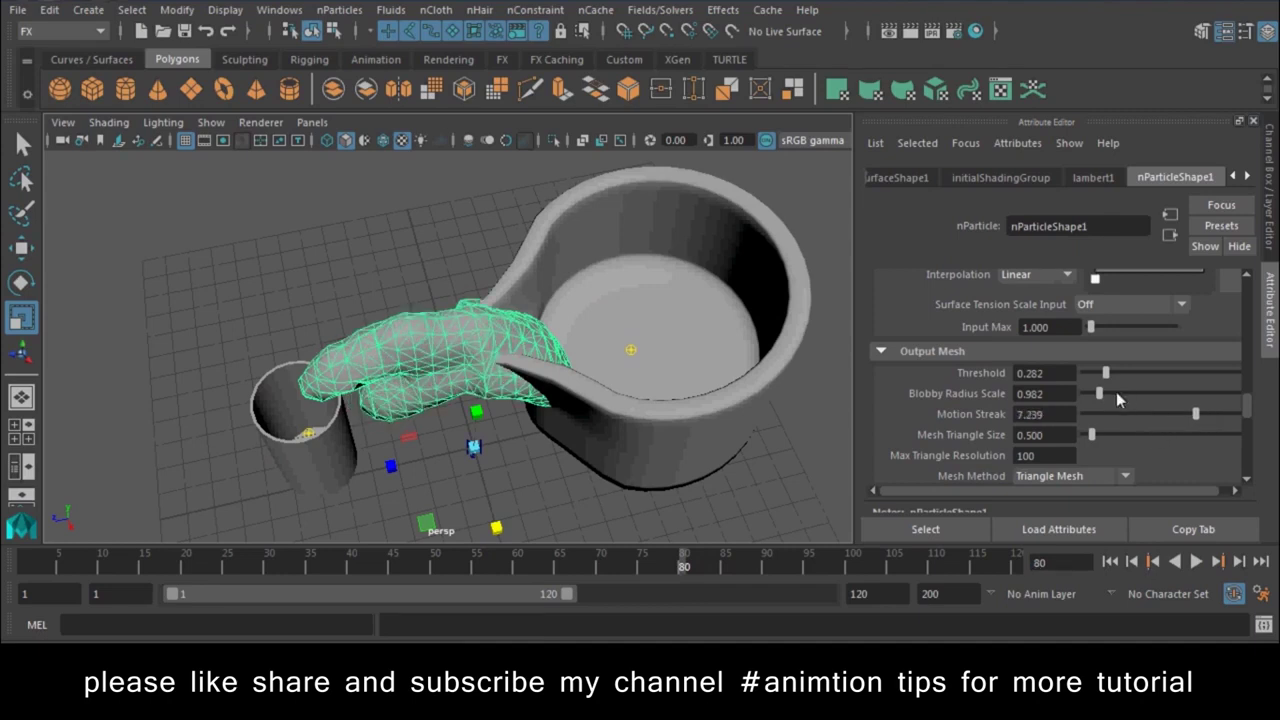
drag(1116, 393, 1112, 401)
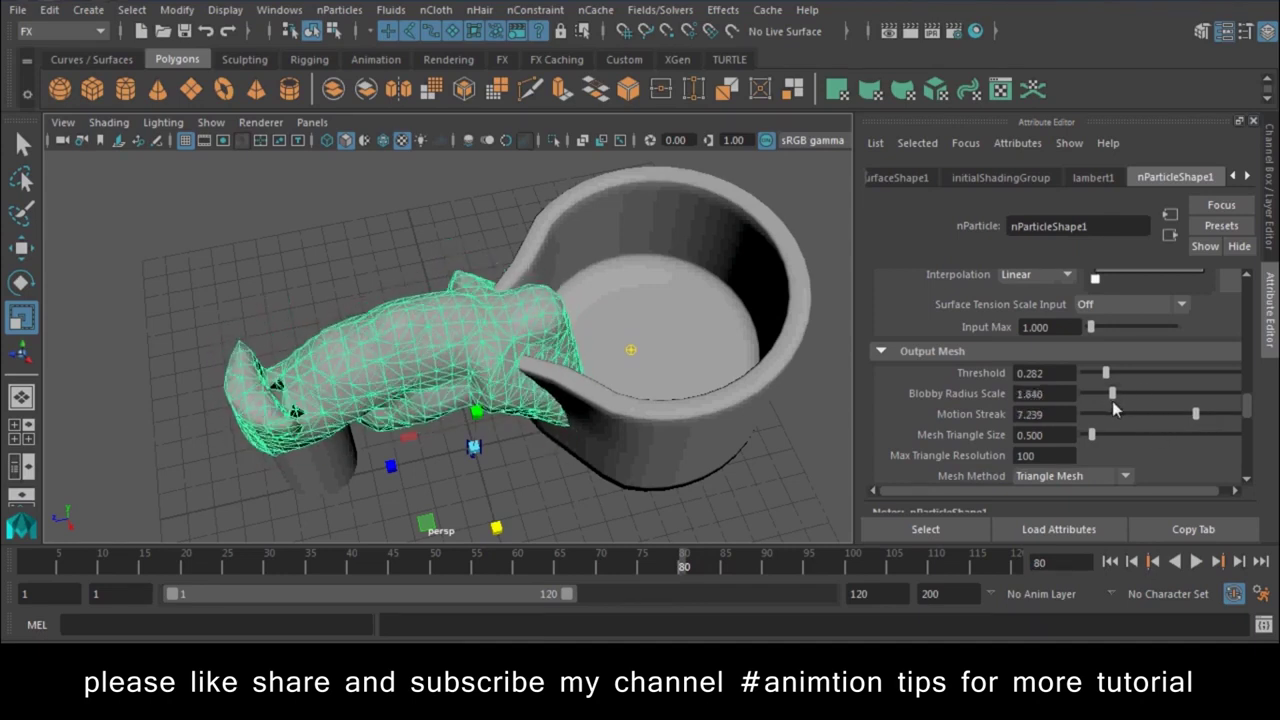
drag(1105, 372, 1157, 376)
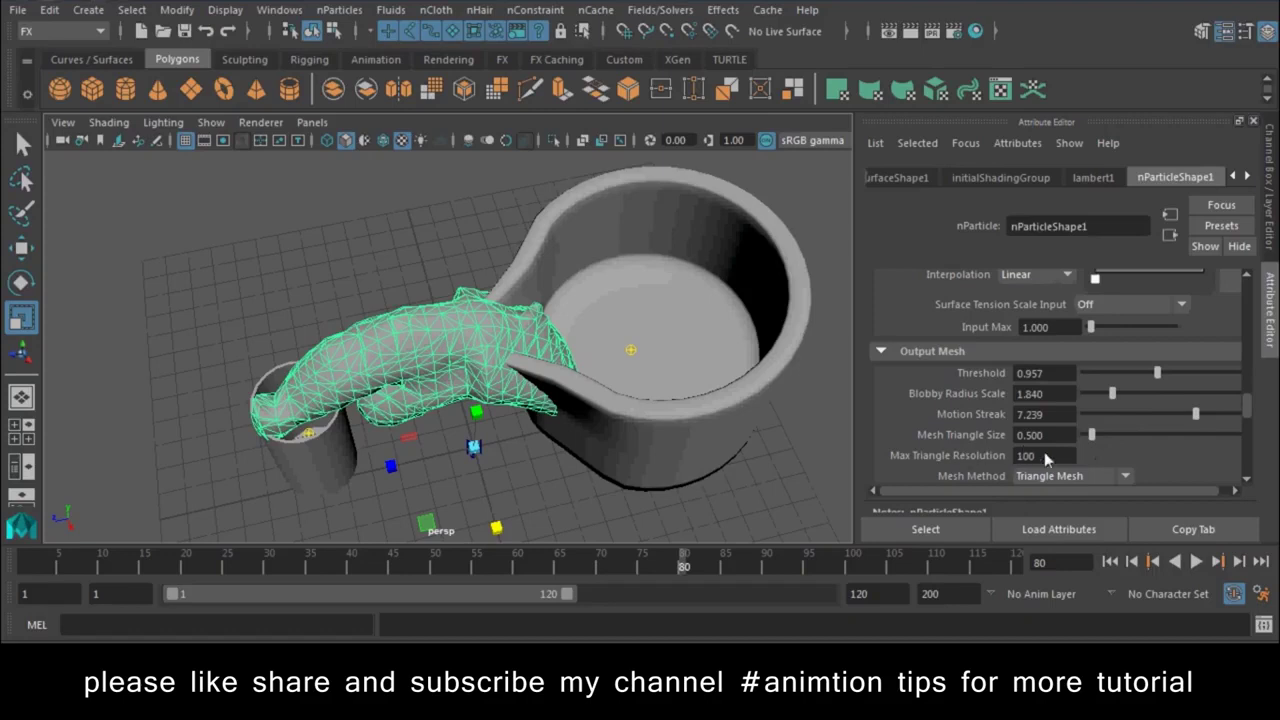
scroll(1046, 455, down, 2)
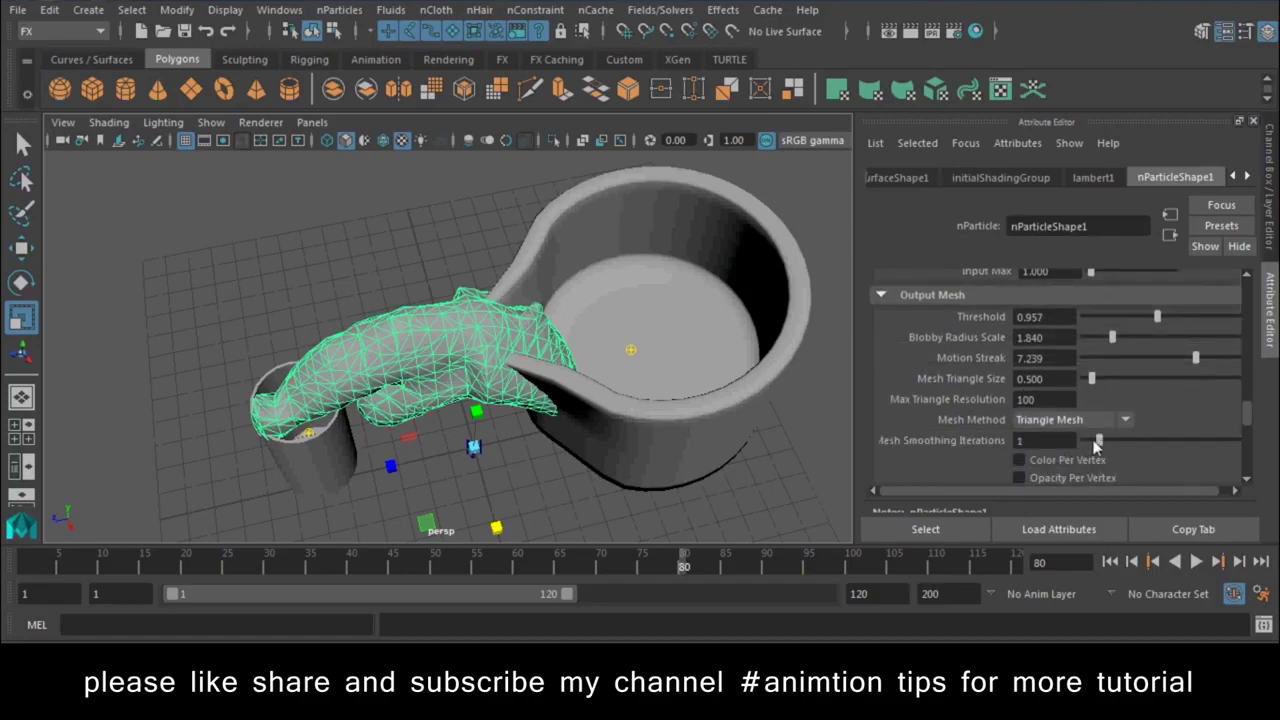
Set the Mesh Method to Quad Mesh and replay the pour from the first frame
click(1092, 421)
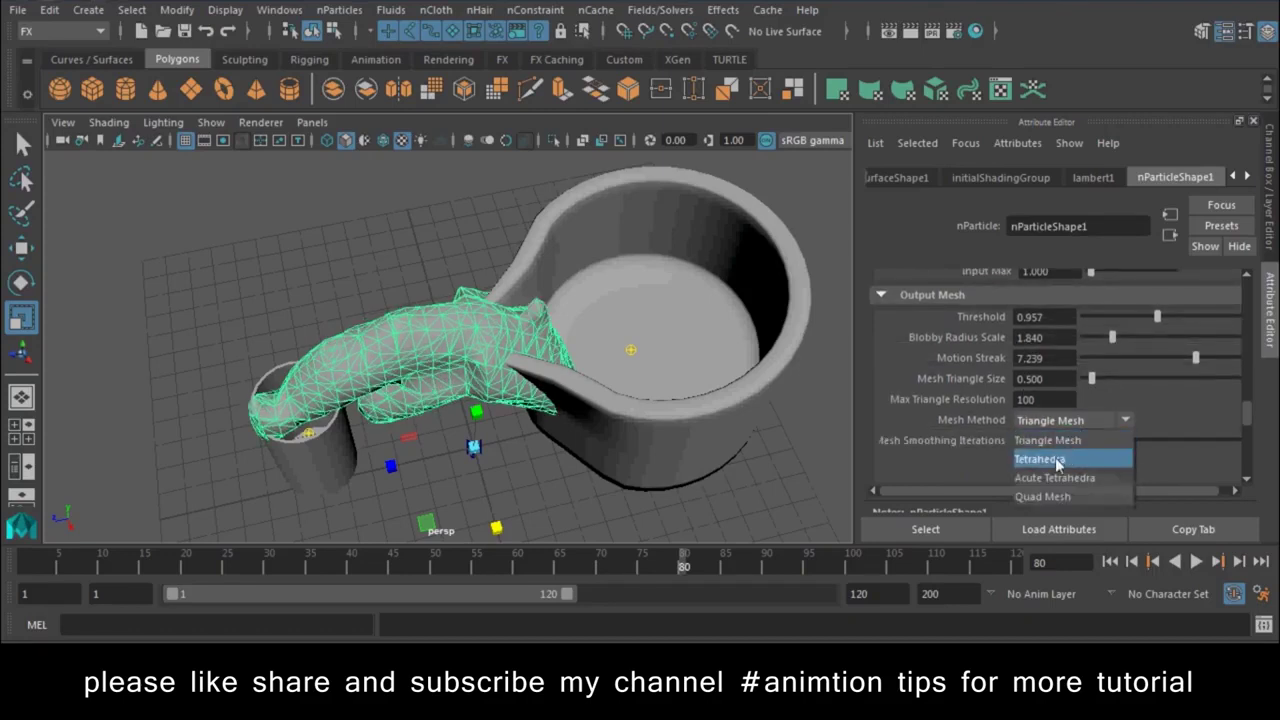
click(1053, 496)
mouse_move(334, 410)
alt+mouse_down()
mouse_move(338, 335)
mouse_move(388, 363)
alt+mouse_up()
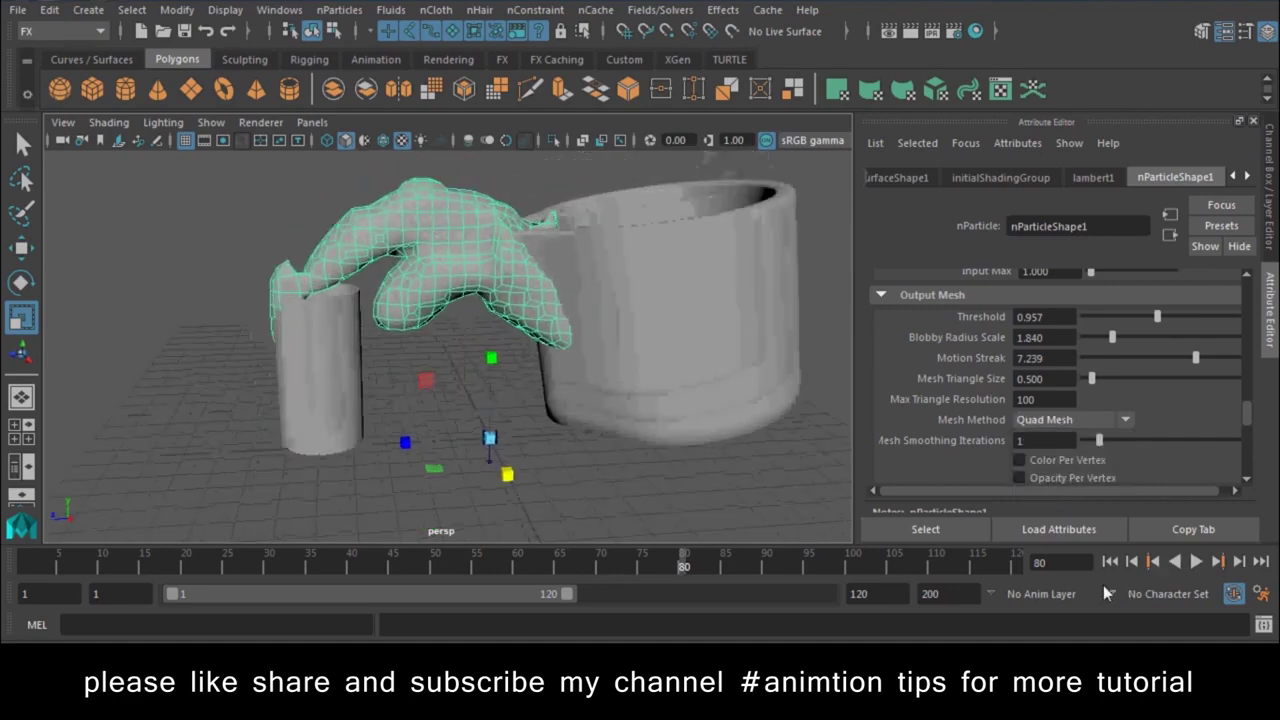
click(1152, 561)
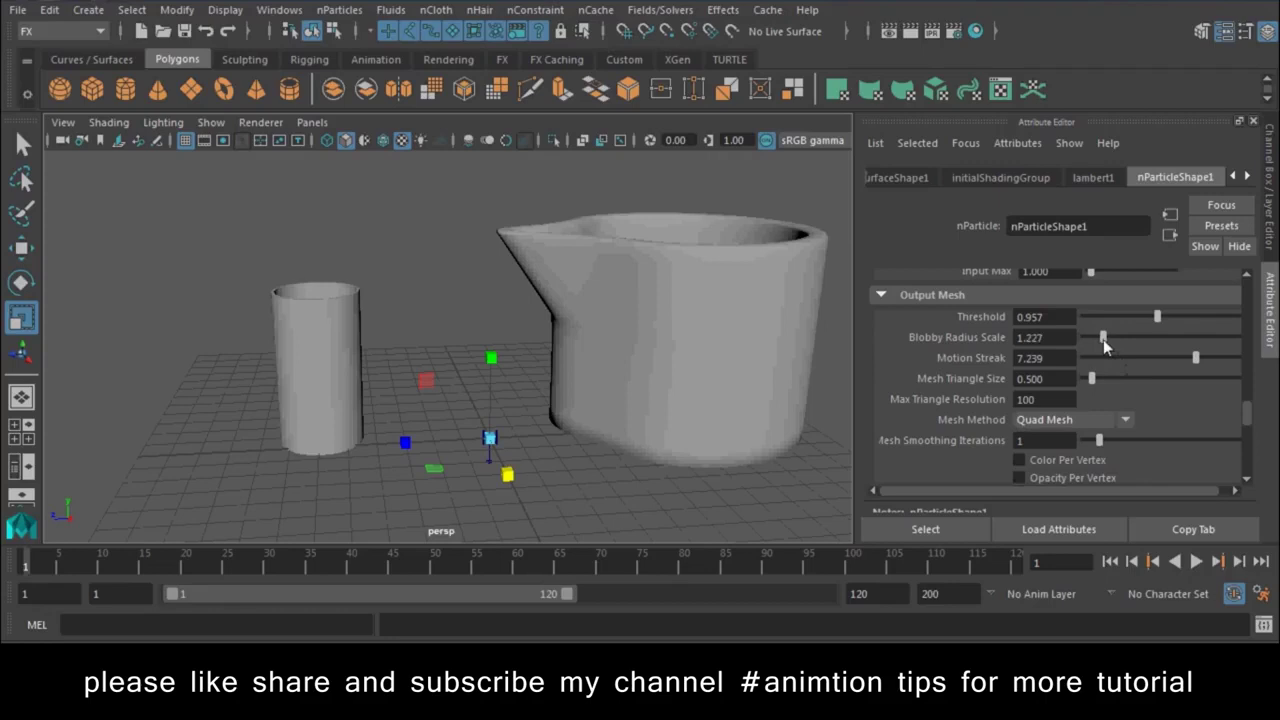
click(1196, 561)
mouse_move(528, 294)
alt+mouse_down()
mouse_move(649, 375)
mouse_move(593, 370)
mouse_move(1076, 284)
alt+mouse_up()
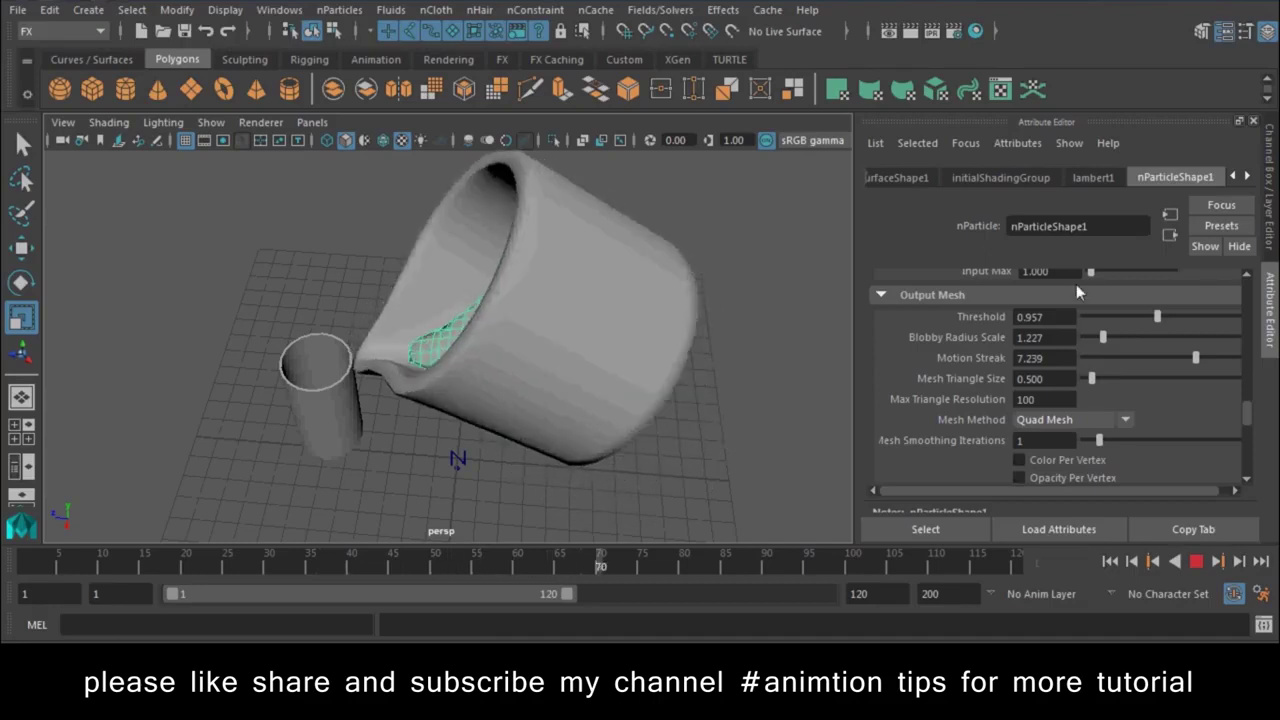
click(1196, 561)
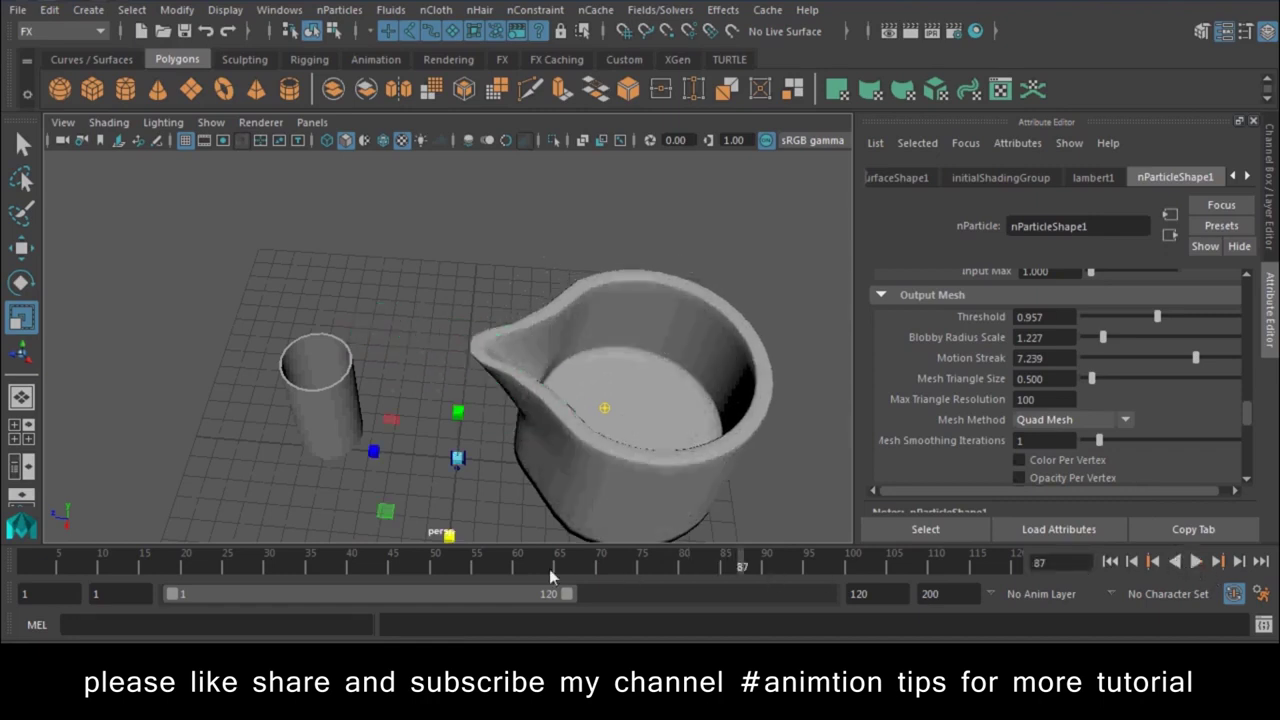
key(alt+v)
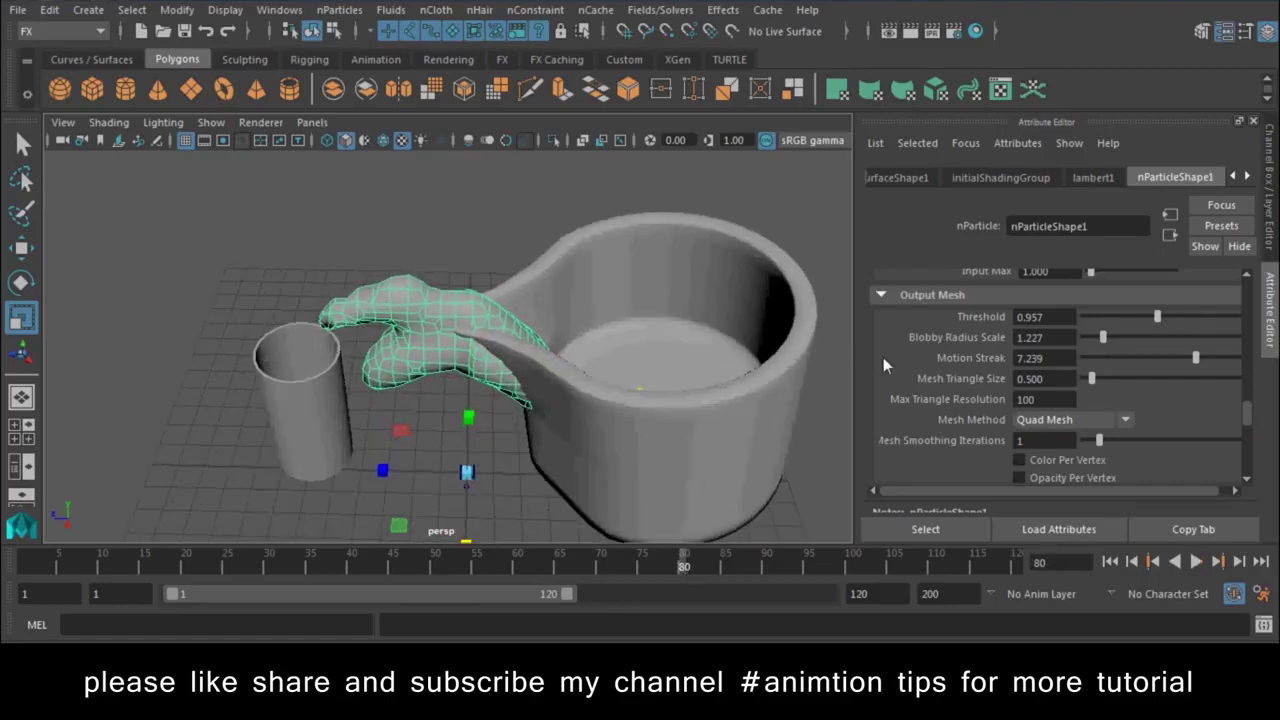
Lower Motion Streak to 0.184, shrink Mesh Triangle Size, and set Blobby Radius Scale 2.883, Threshold 1.521
click(1157, 357)
mouse_move(1183, 363)
mouse_down()
mouse_move(1130, 368)
mouse_move(1199, 334)
mouse_up()
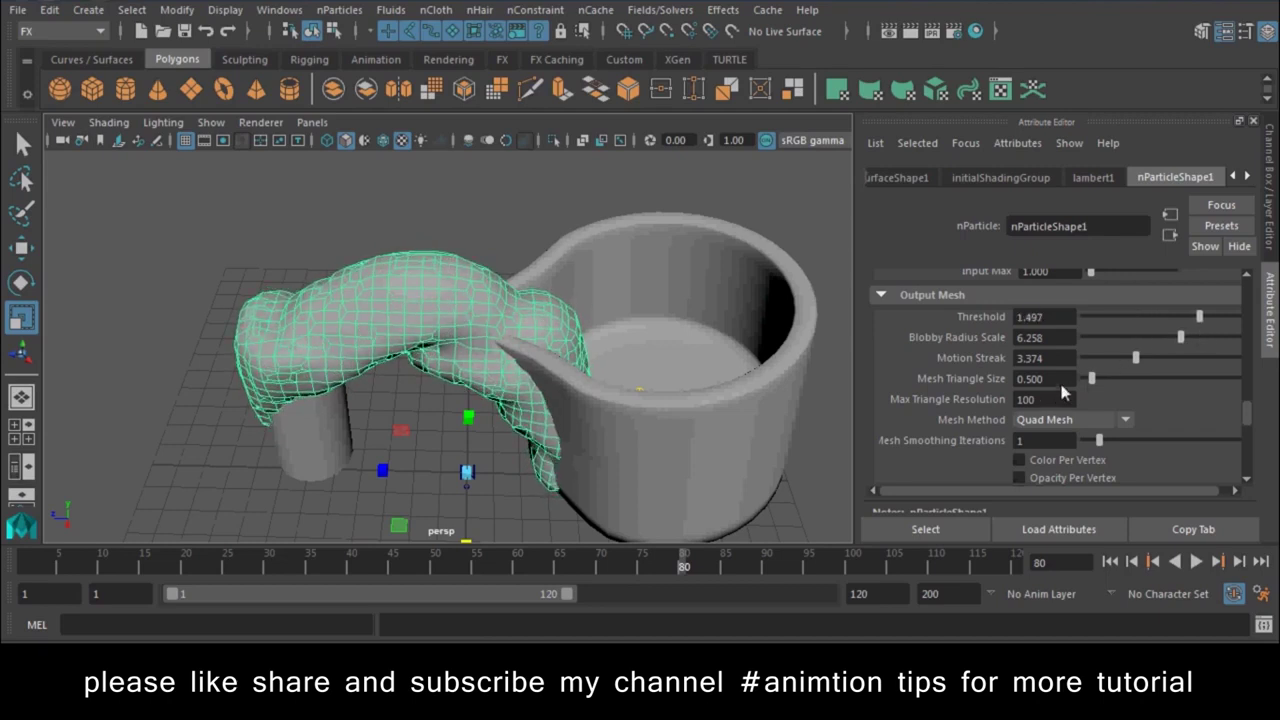
mouse_move(1103, 377)
mouse_down()
mouse_move(1114, 377)
mouse_move(1086, 379)
mouse_move(1097, 379)
mouse_move(1081, 358)
mouse_up()
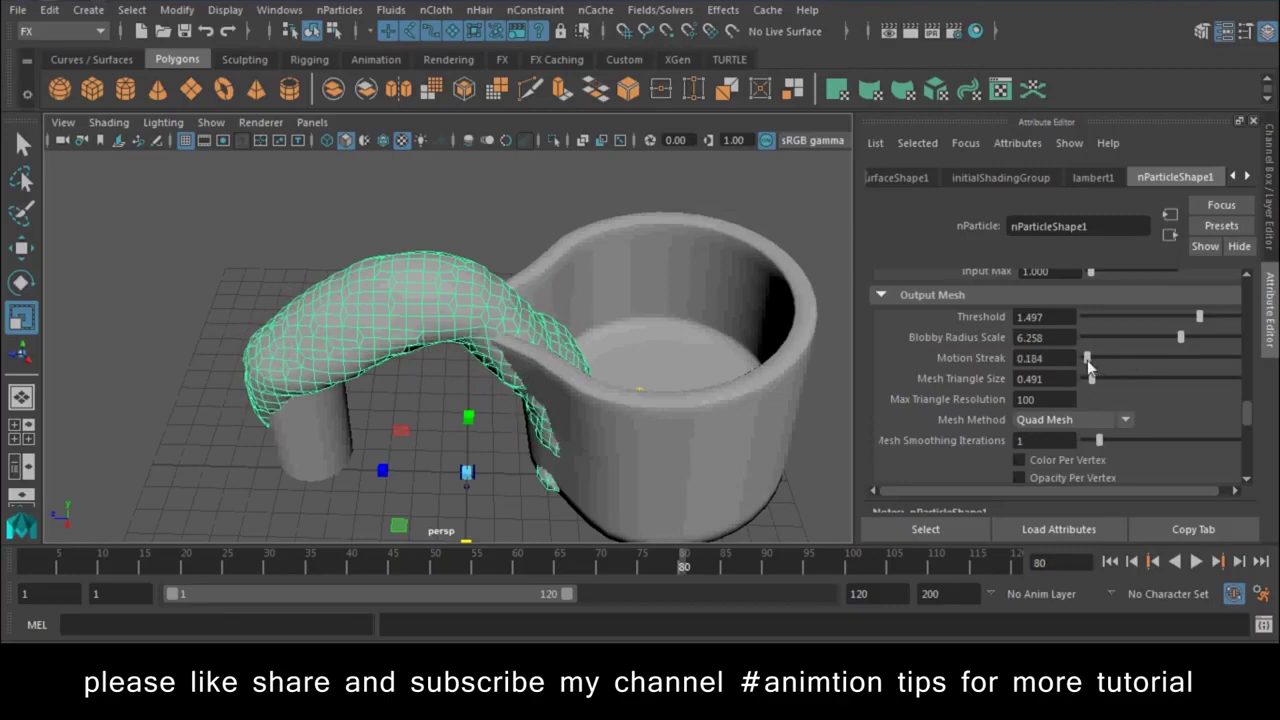
drag(1146, 341, 1128, 341)
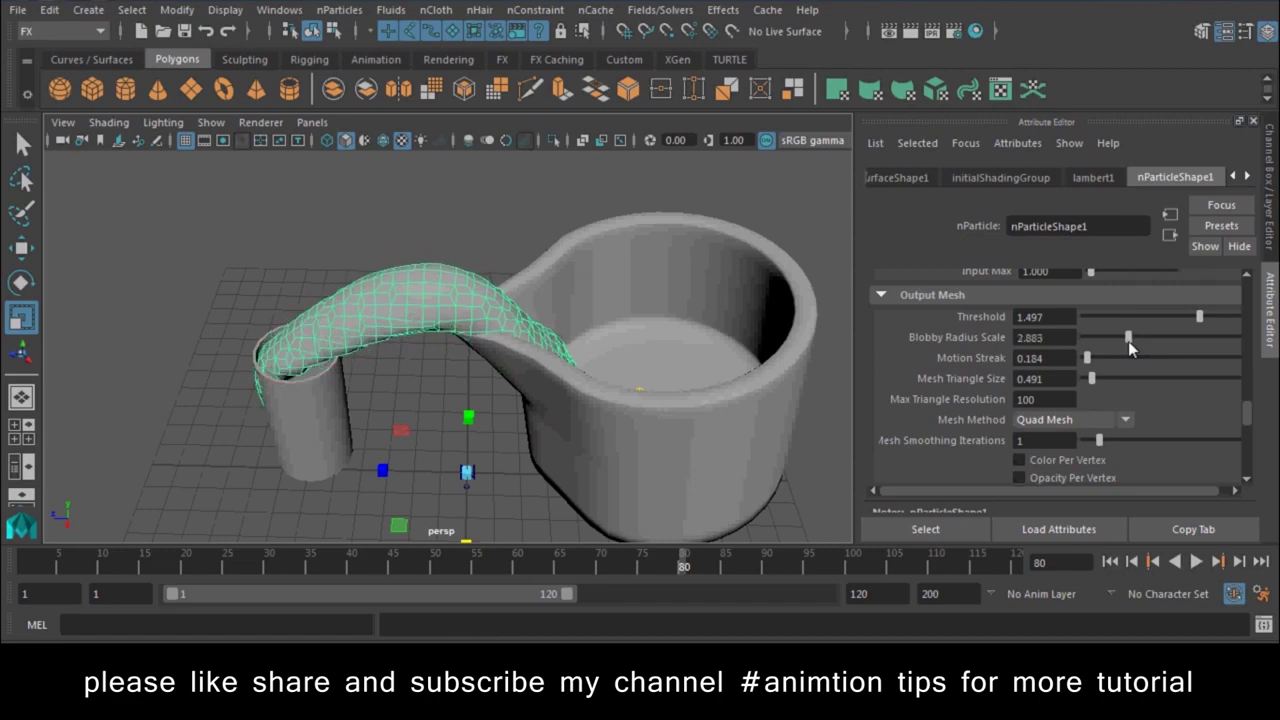
mouse_move(1199, 317)
mouse_down()
mouse_move(1183, 318)
mouse_move(1217, 318)
mouse_up()
Deselect everything, replay the pour to frame 84, and select the liquid mesh polySurface1
click(555, 444)
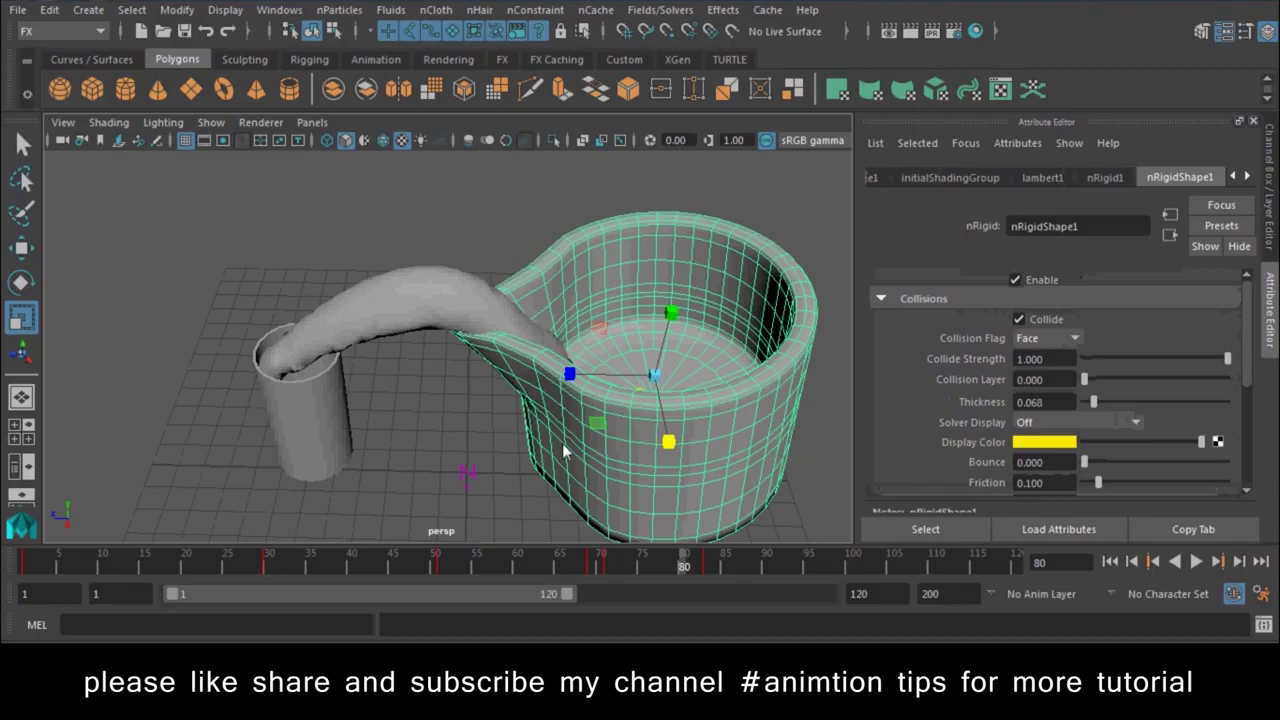
click(620, 440)
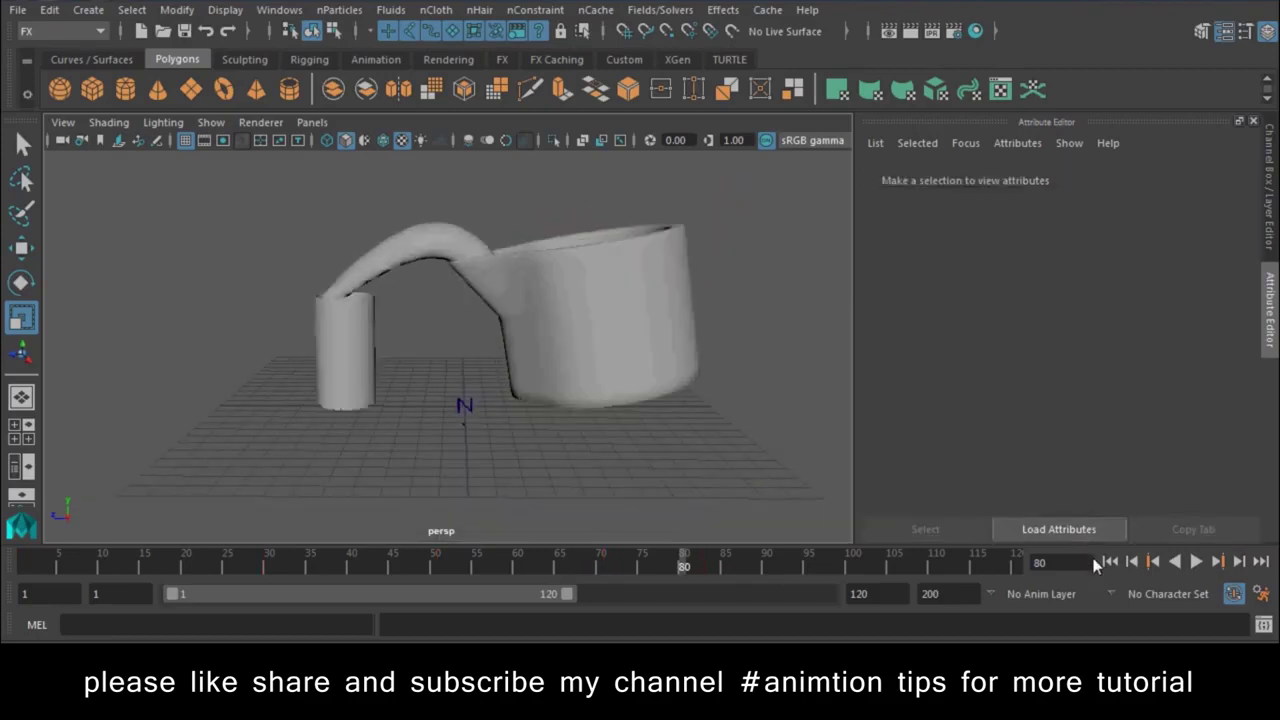
click(1196, 563)
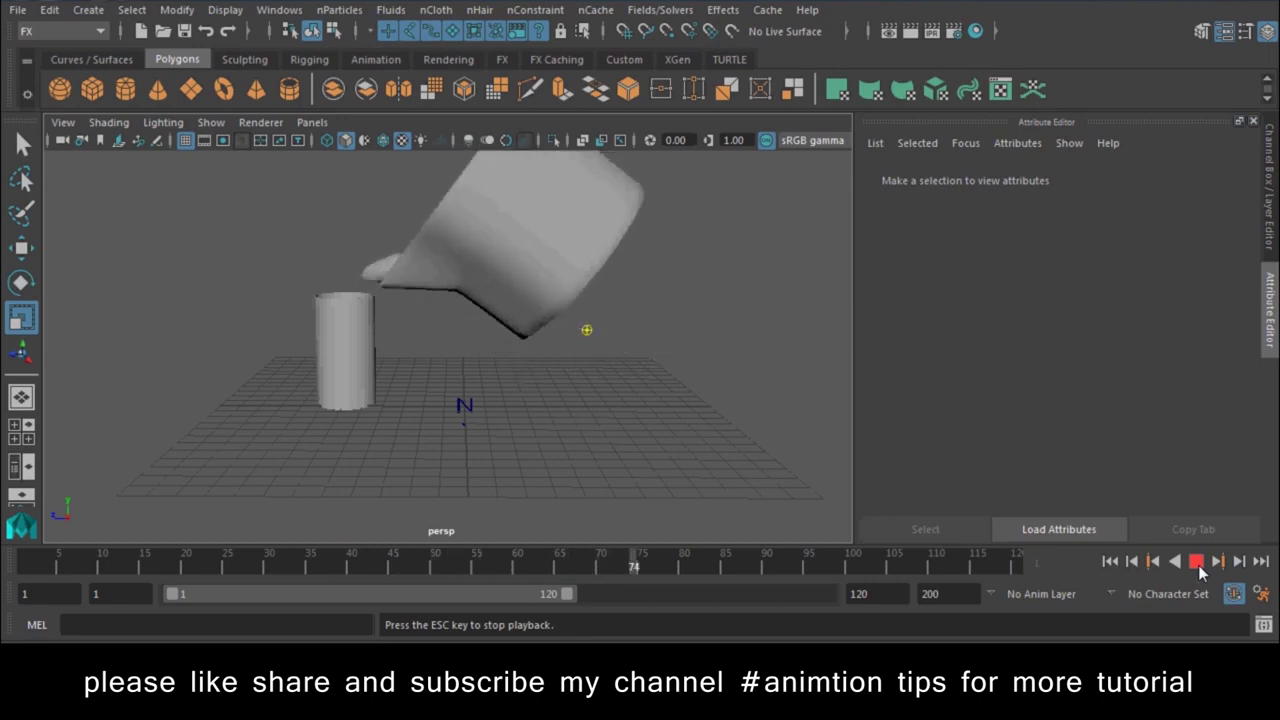
click(1198, 563)
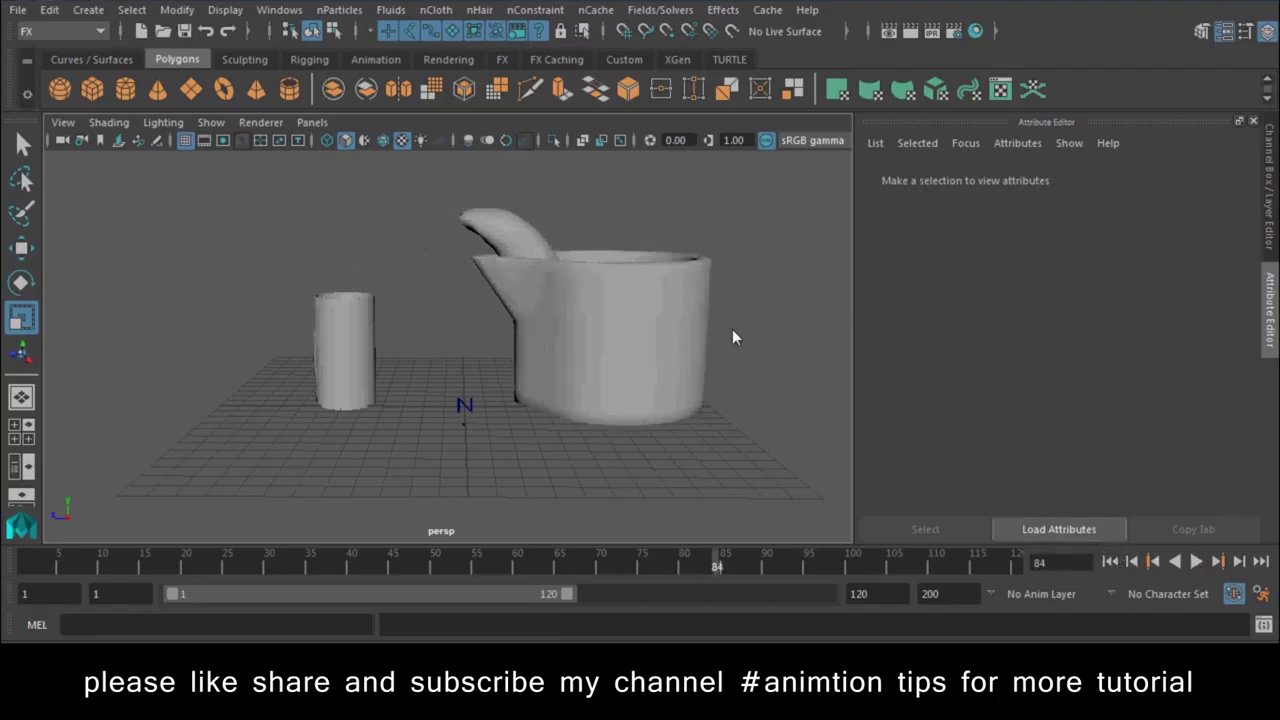
mouse_move(443, 336)
alt+mouse_down()
mouse_move(754, 337)
mouse_move(369, 230)
mouse_move(500, 346)
mouse_move(500, 248)
alt+mouse_up()
click(500, 248)
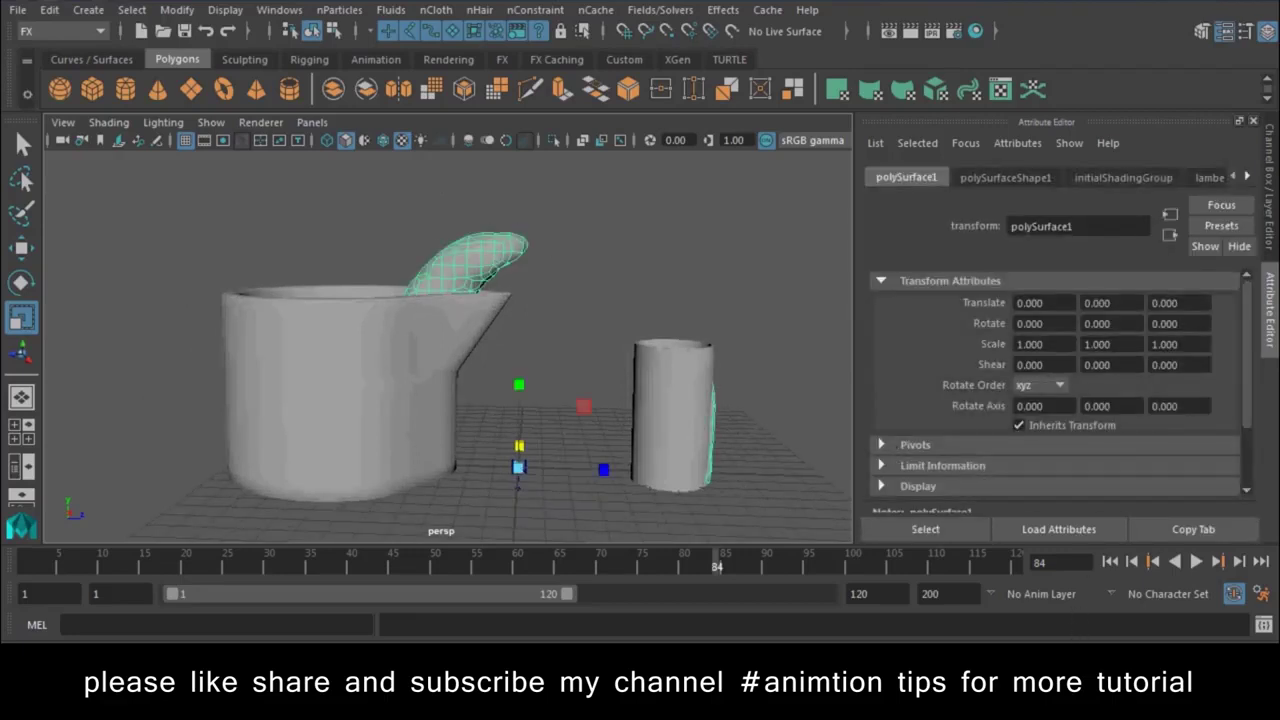
Open another application's window from the Windows tray overflow area
click(1118, 660)
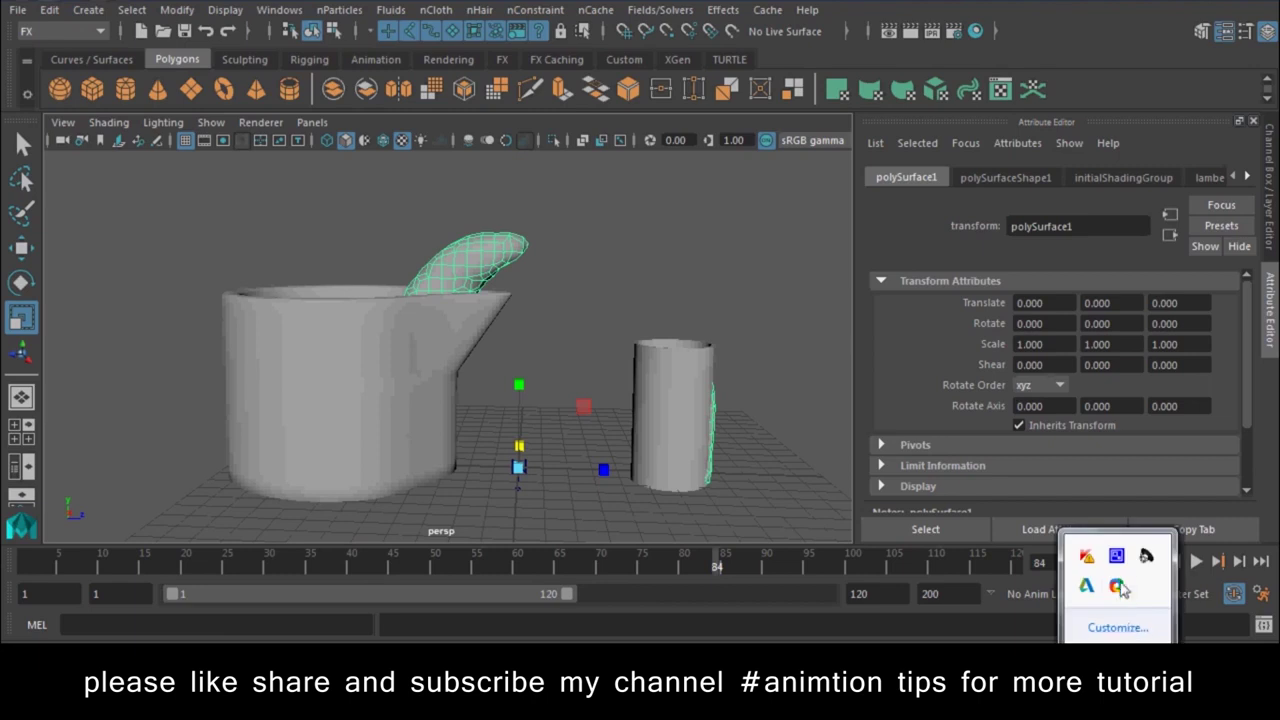
click(1118, 557)
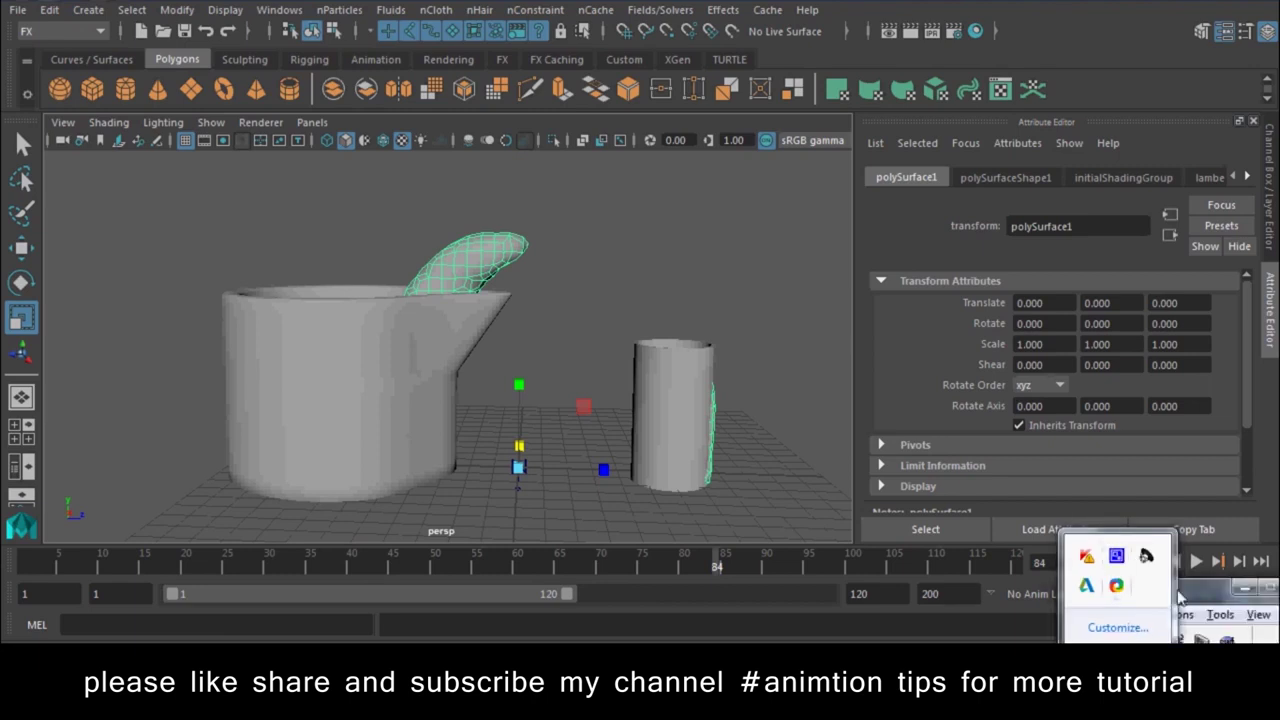